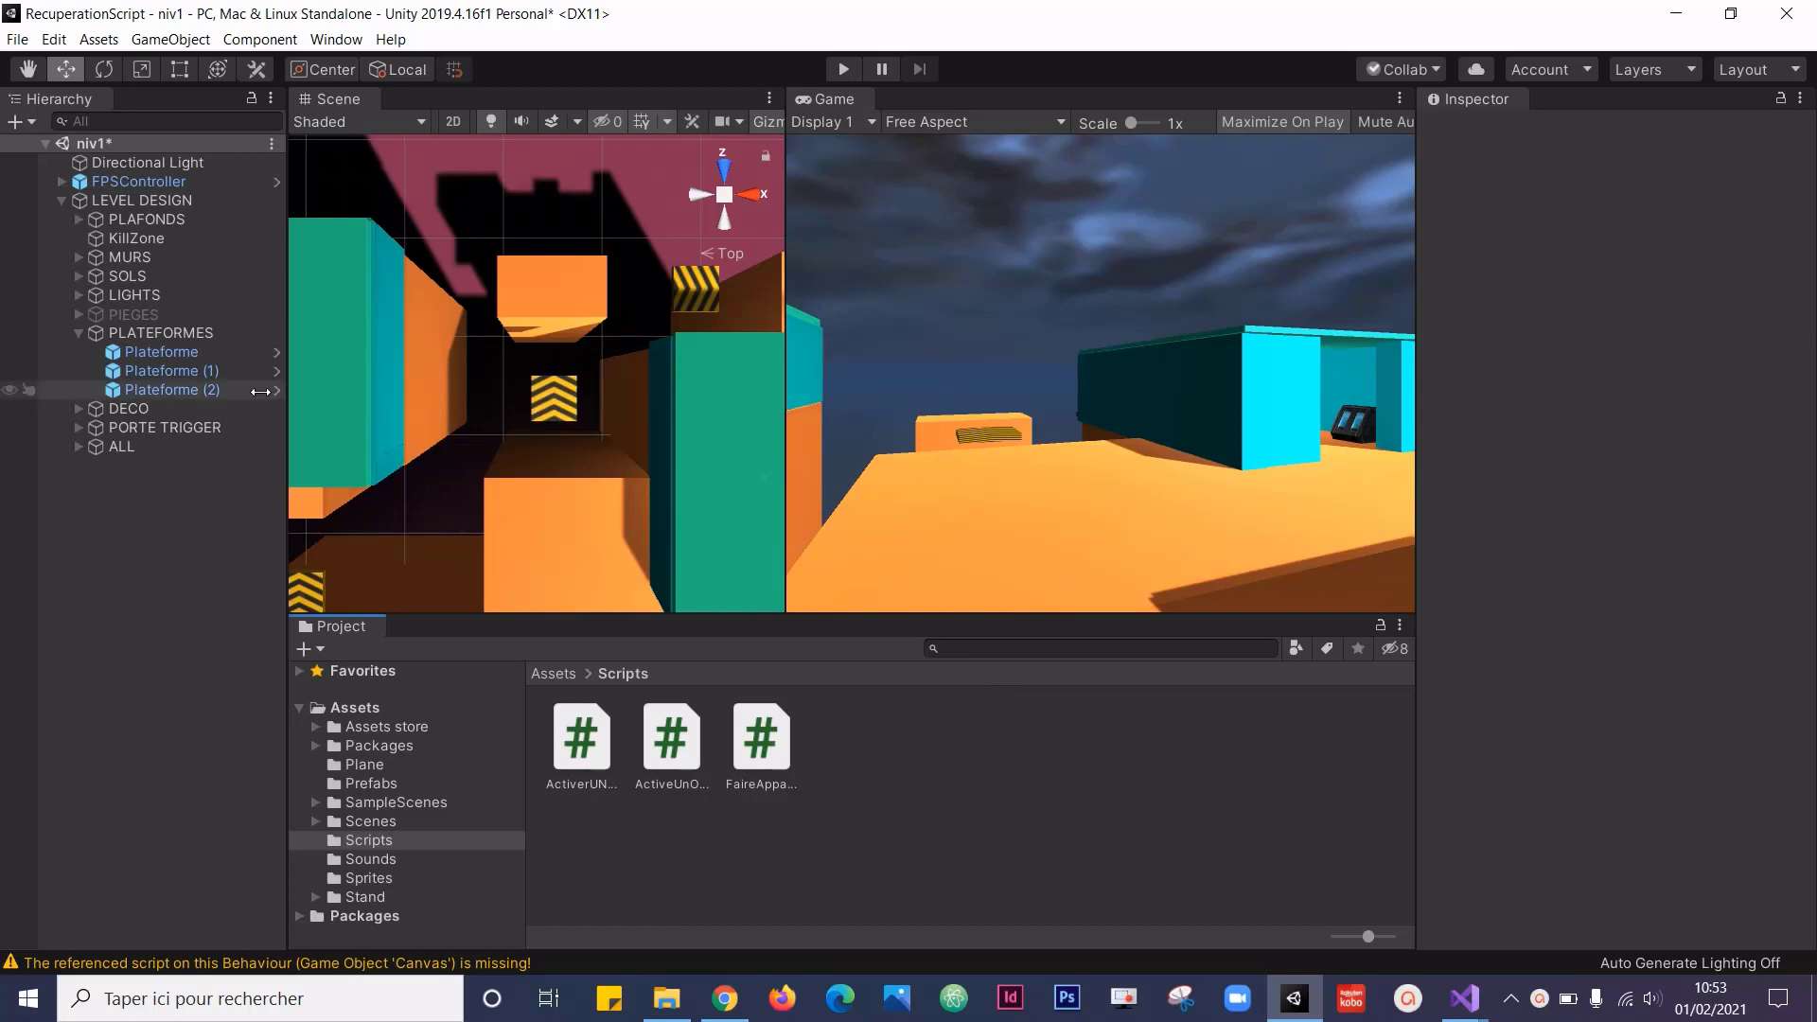
Add a C# script called Rotation to the Scripts folder and open it in Visual Studio.
{"action": "left_click", "coordinate": [212, 372]}
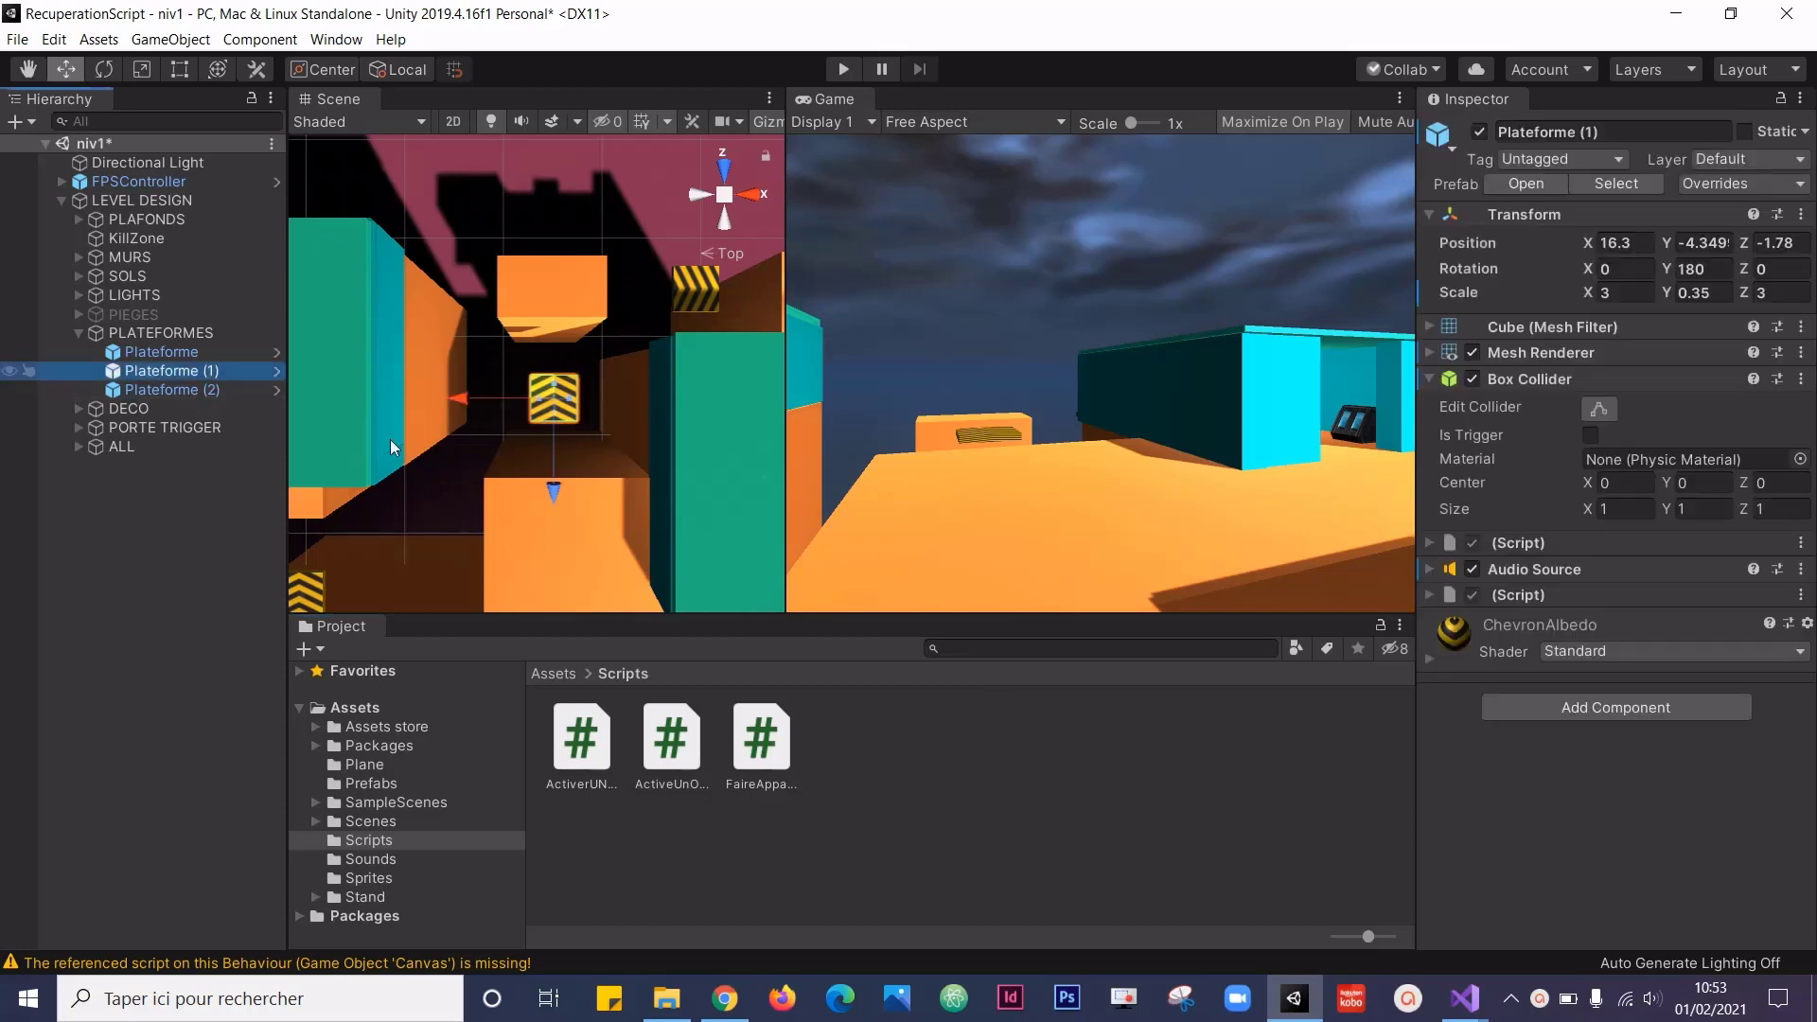
{"action": "right_click", "coordinate": [861, 748]}
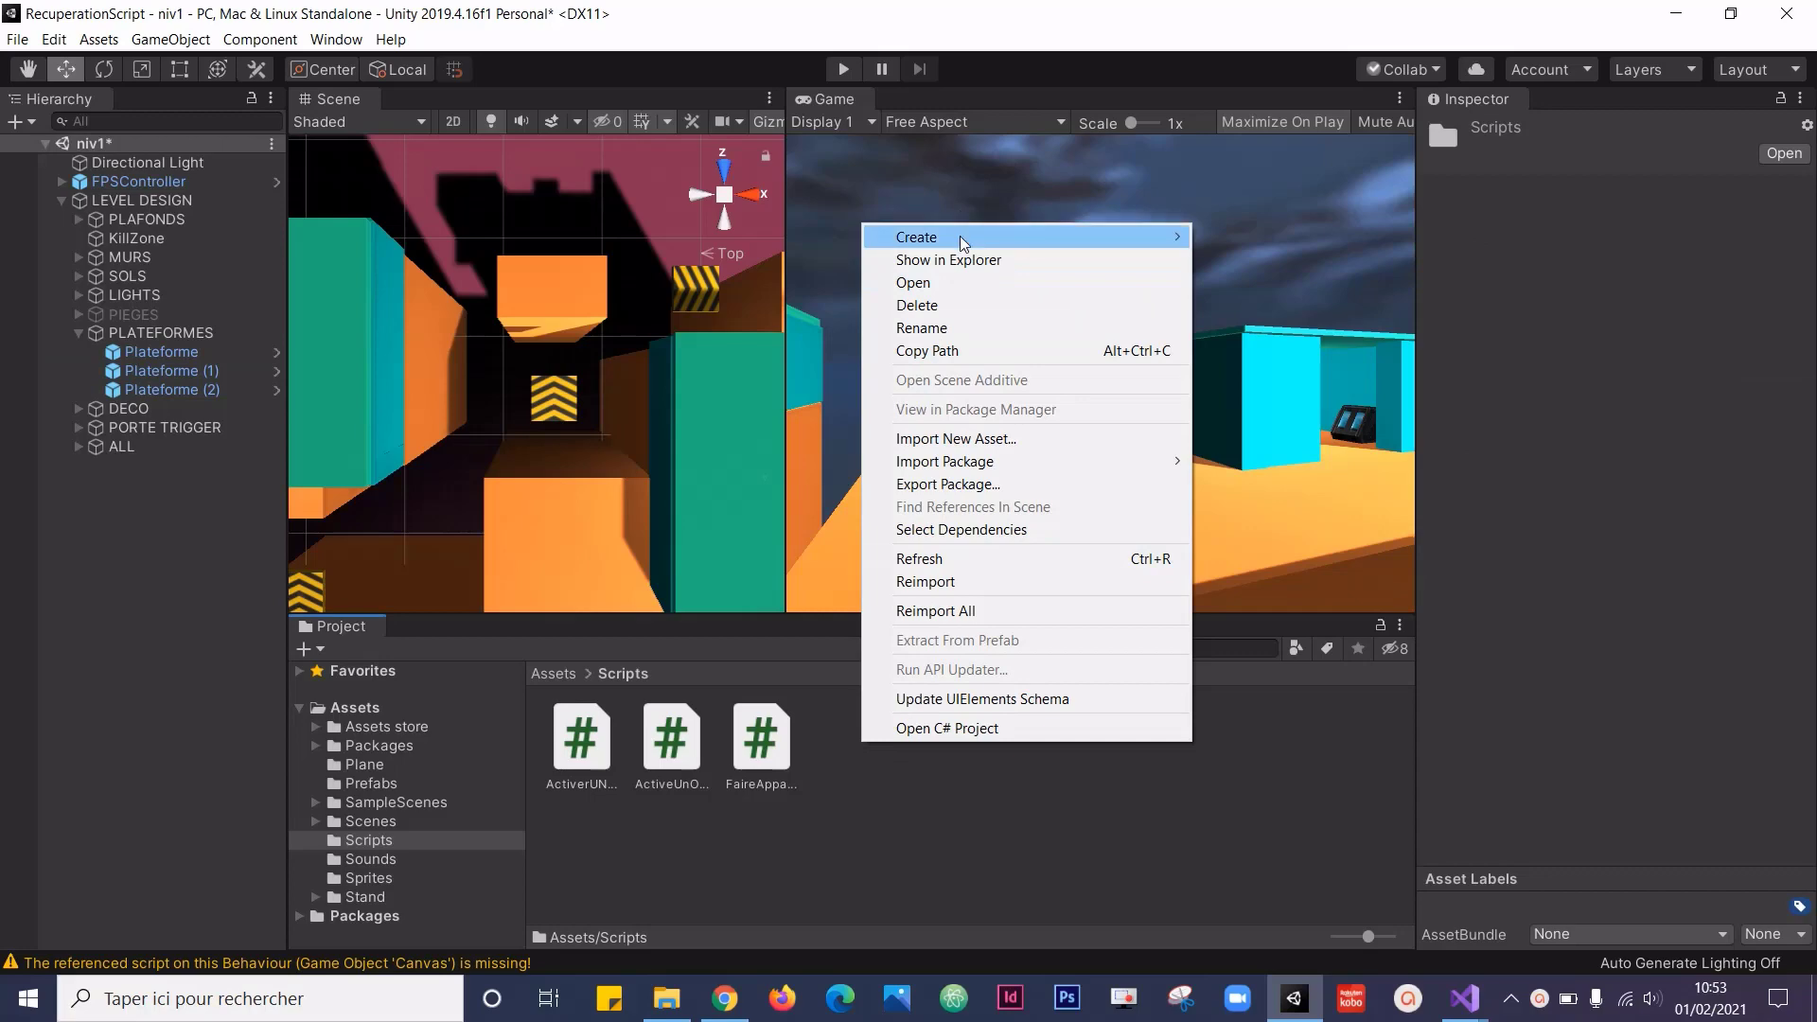
{"action": "mouse_move", "coordinate": [959, 236]}
{"action": "left_click", "coordinate": [1315, 258]}
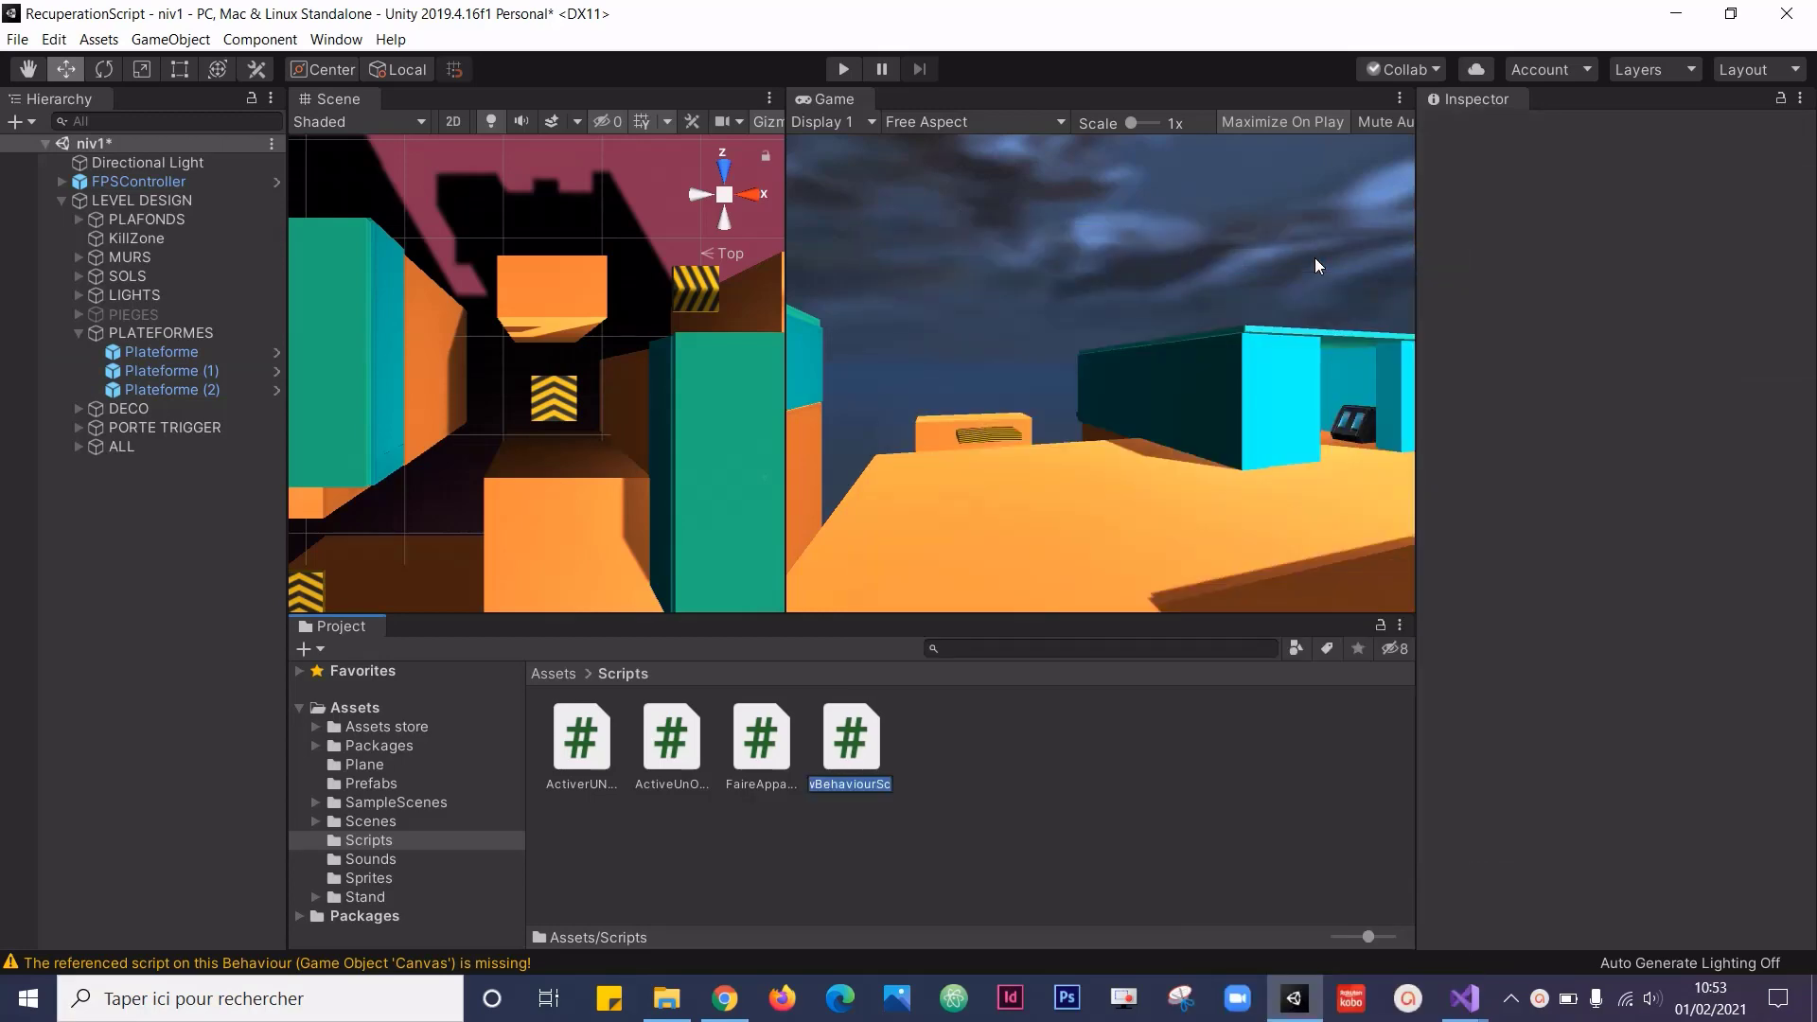
{"action": "type", "text": "Rotation"}
{"action": "key", "text": "Return"}
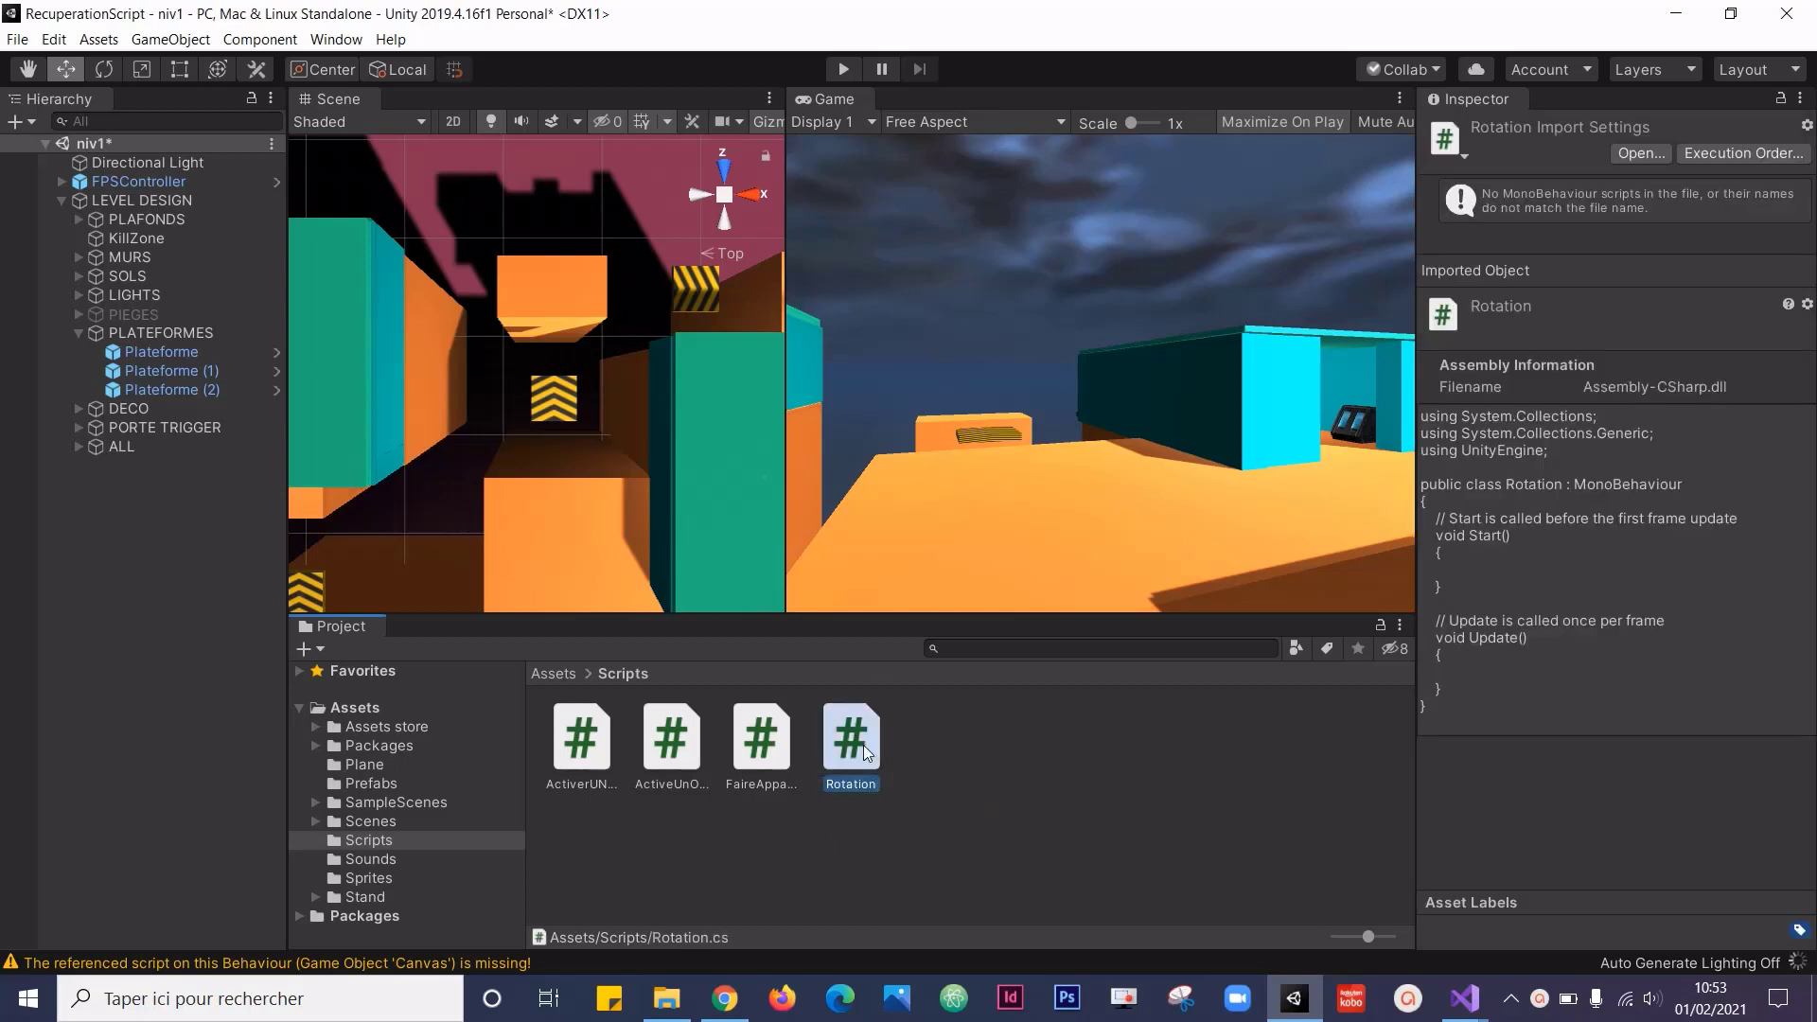
{"action": "double_click", "coordinate": [863, 746]}
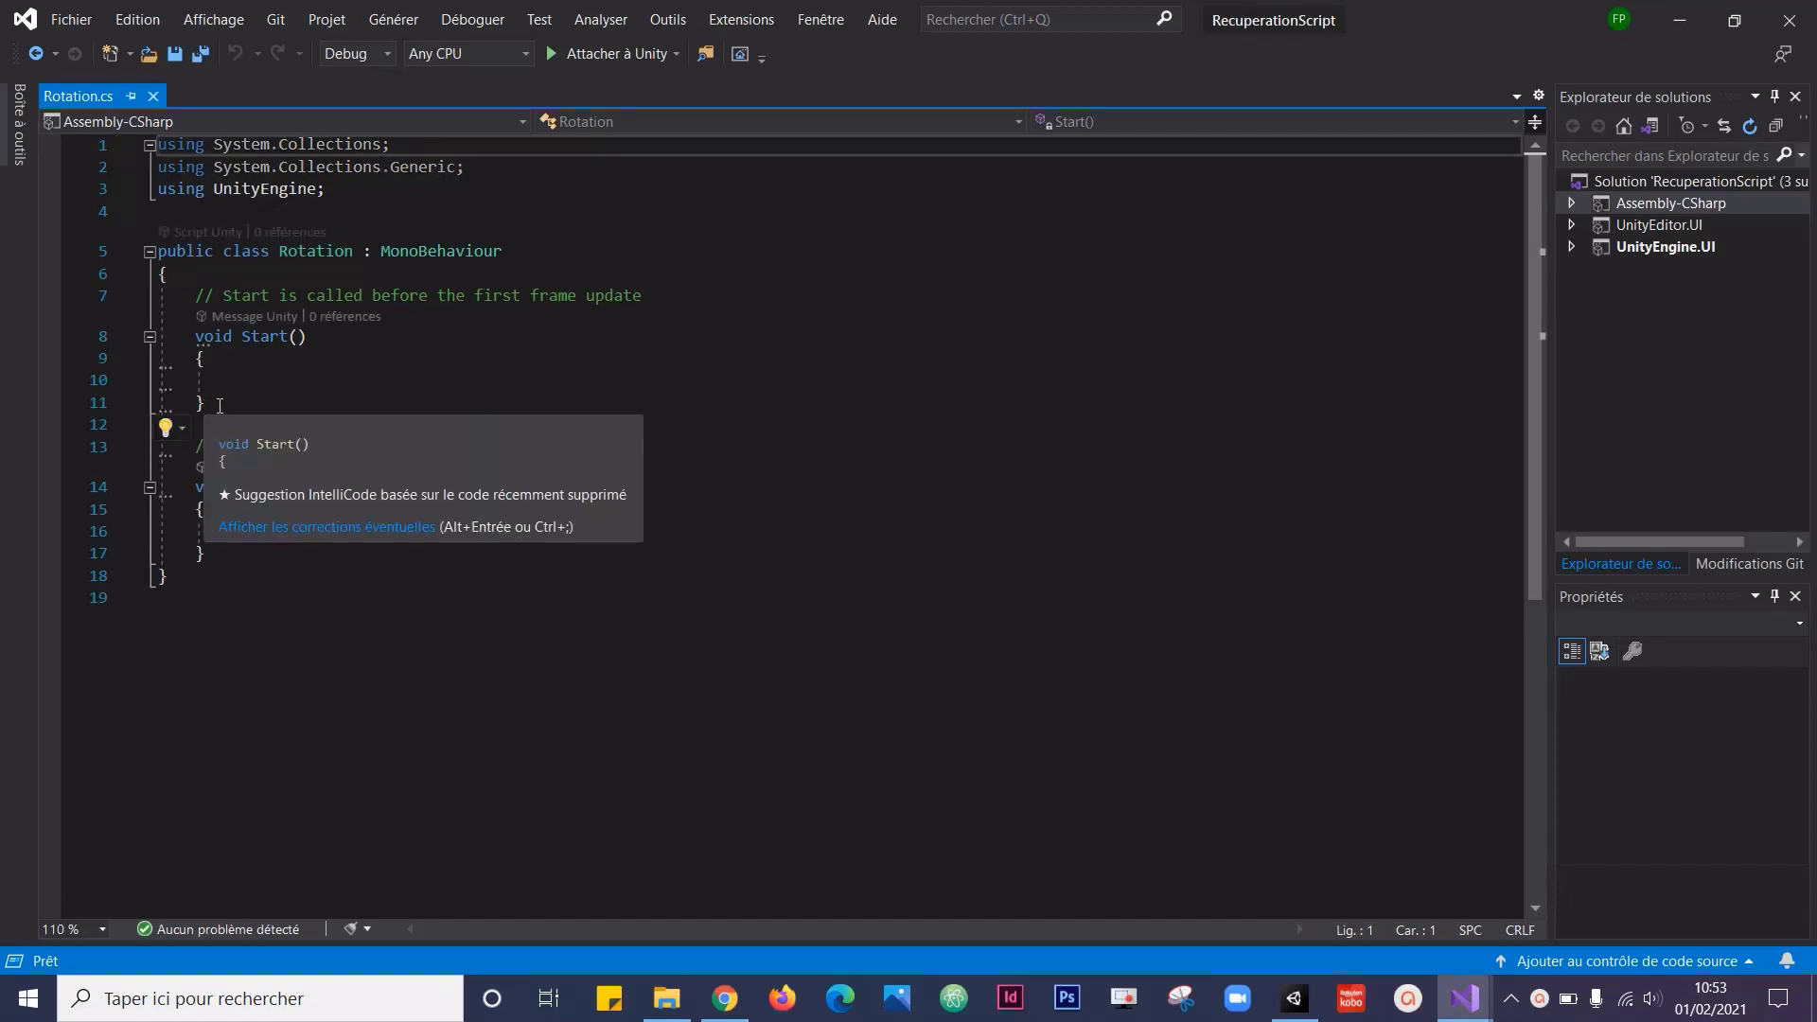
Delete the Start method and its comment from the Rotation script.
{"action": "left_click", "coordinate": [145, 338]}
{"action": "left_click_drag", "start_coordinate": [145, 338], "coordinate": [136, 309]}
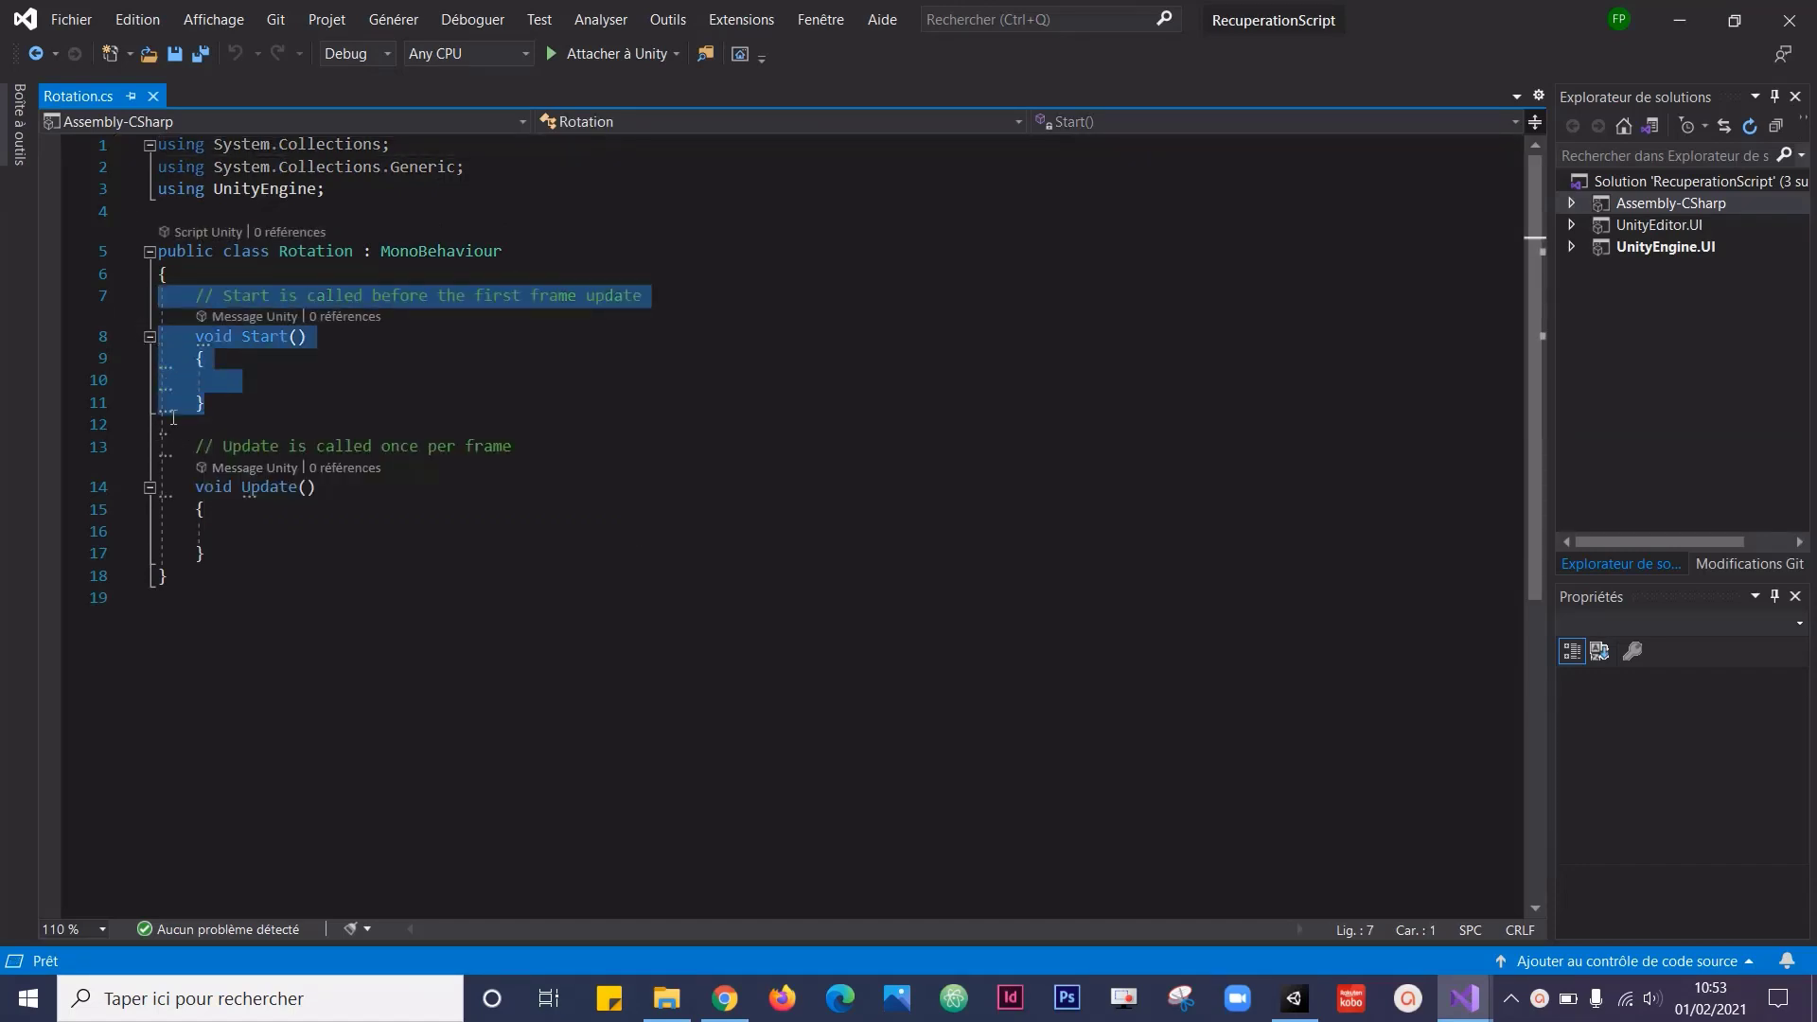
{"action": "key", "text": "Delete"}
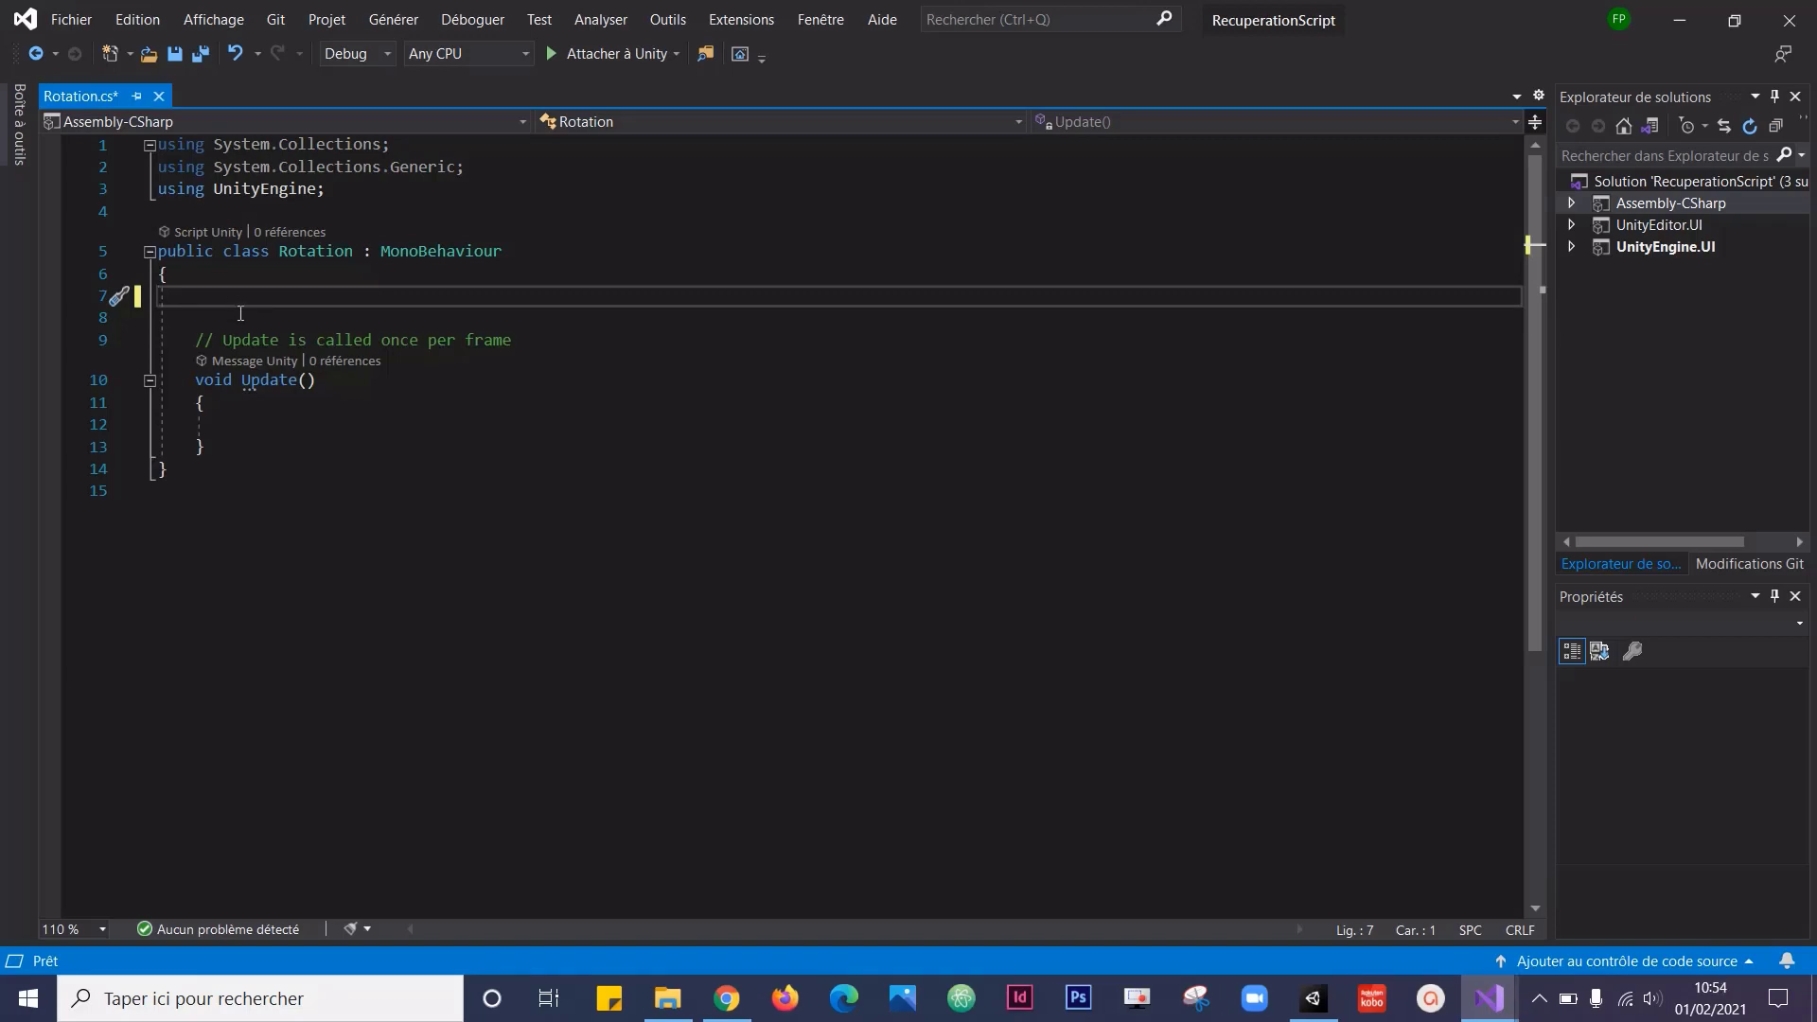
Declare 'public Vector3 TourneTourne;' in the class and save the script.
{"action": "key", "text": "Tab"}
{"action": "type", "text": "public"}
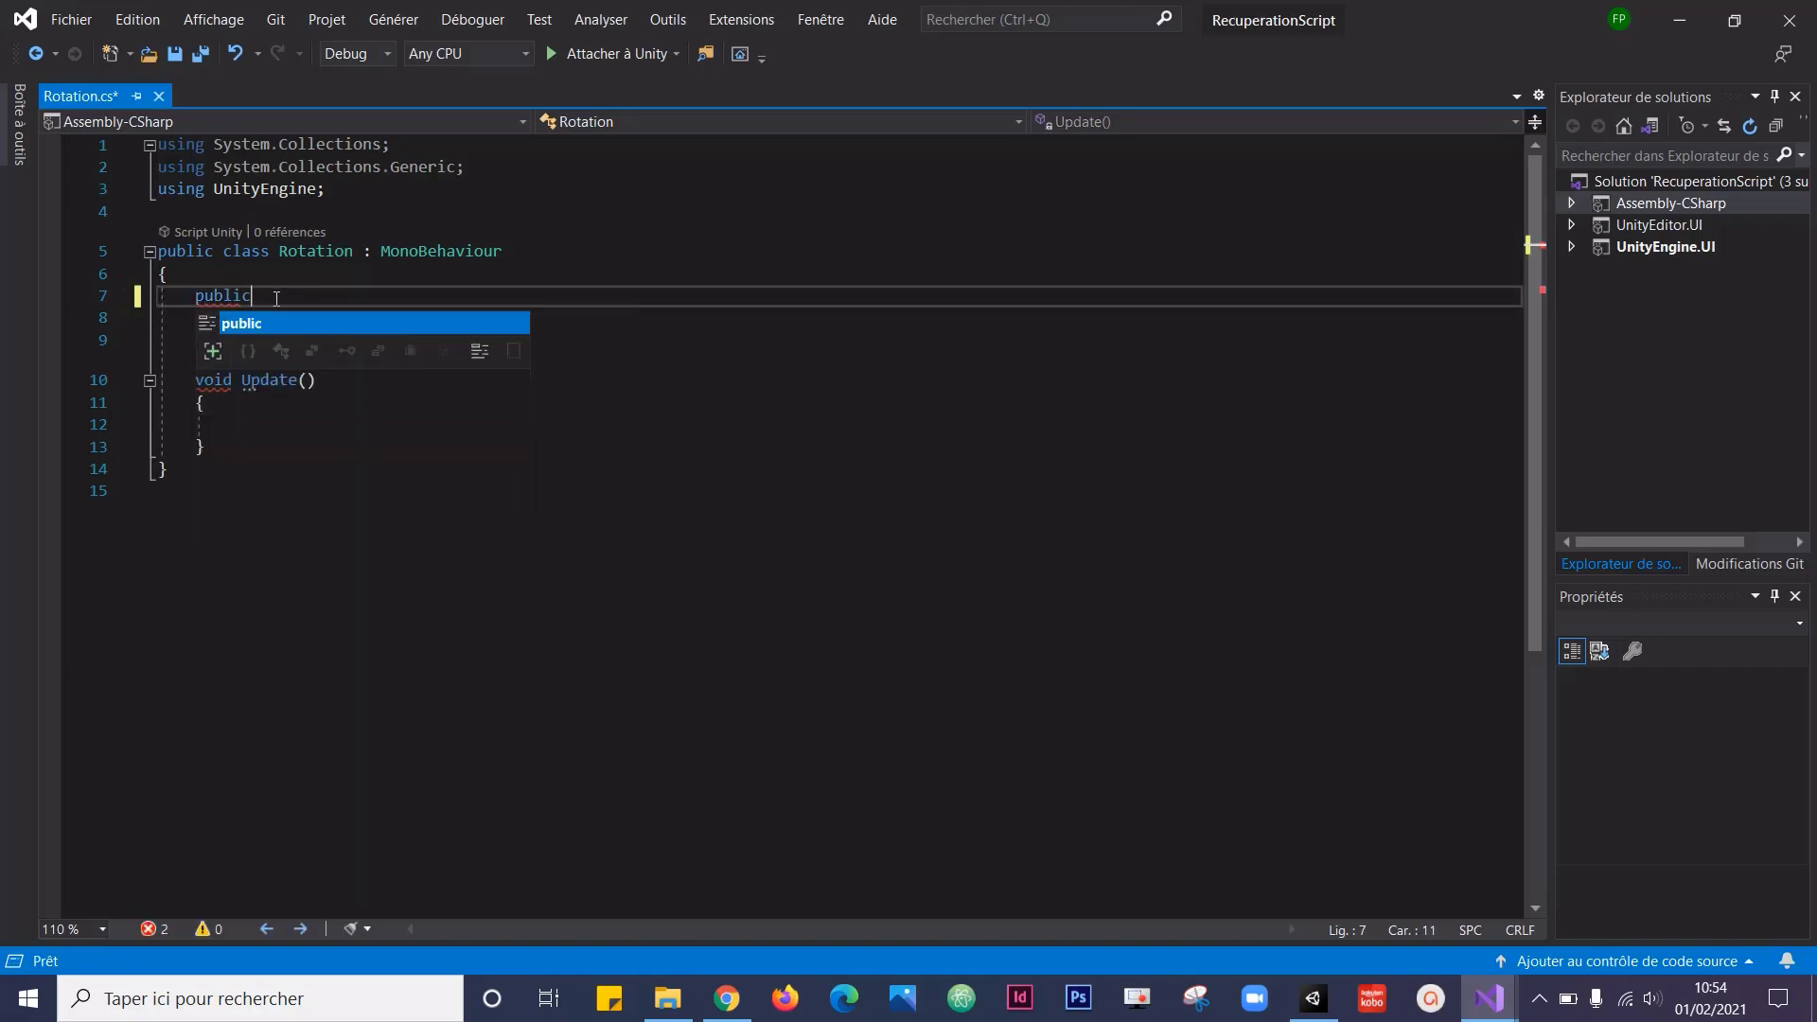
{"action": "type", "text": " Vect"}
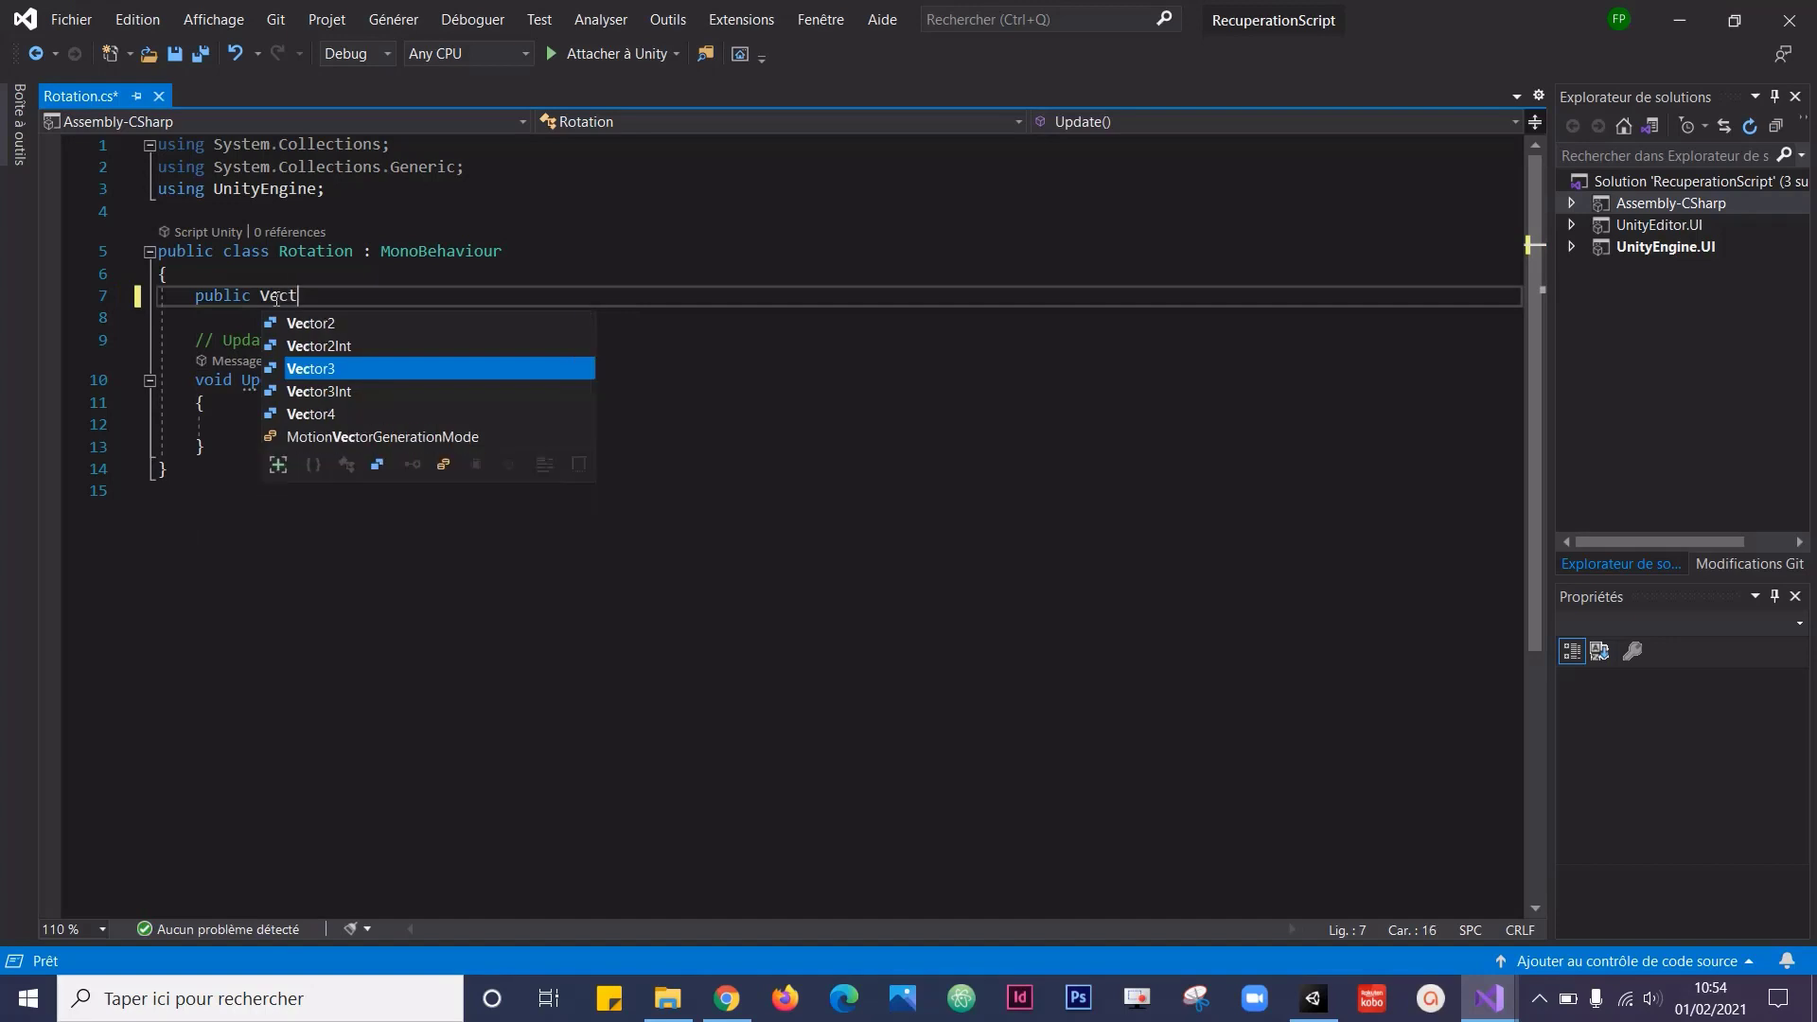
{"action": "double_click", "coordinate": [317, 369]}
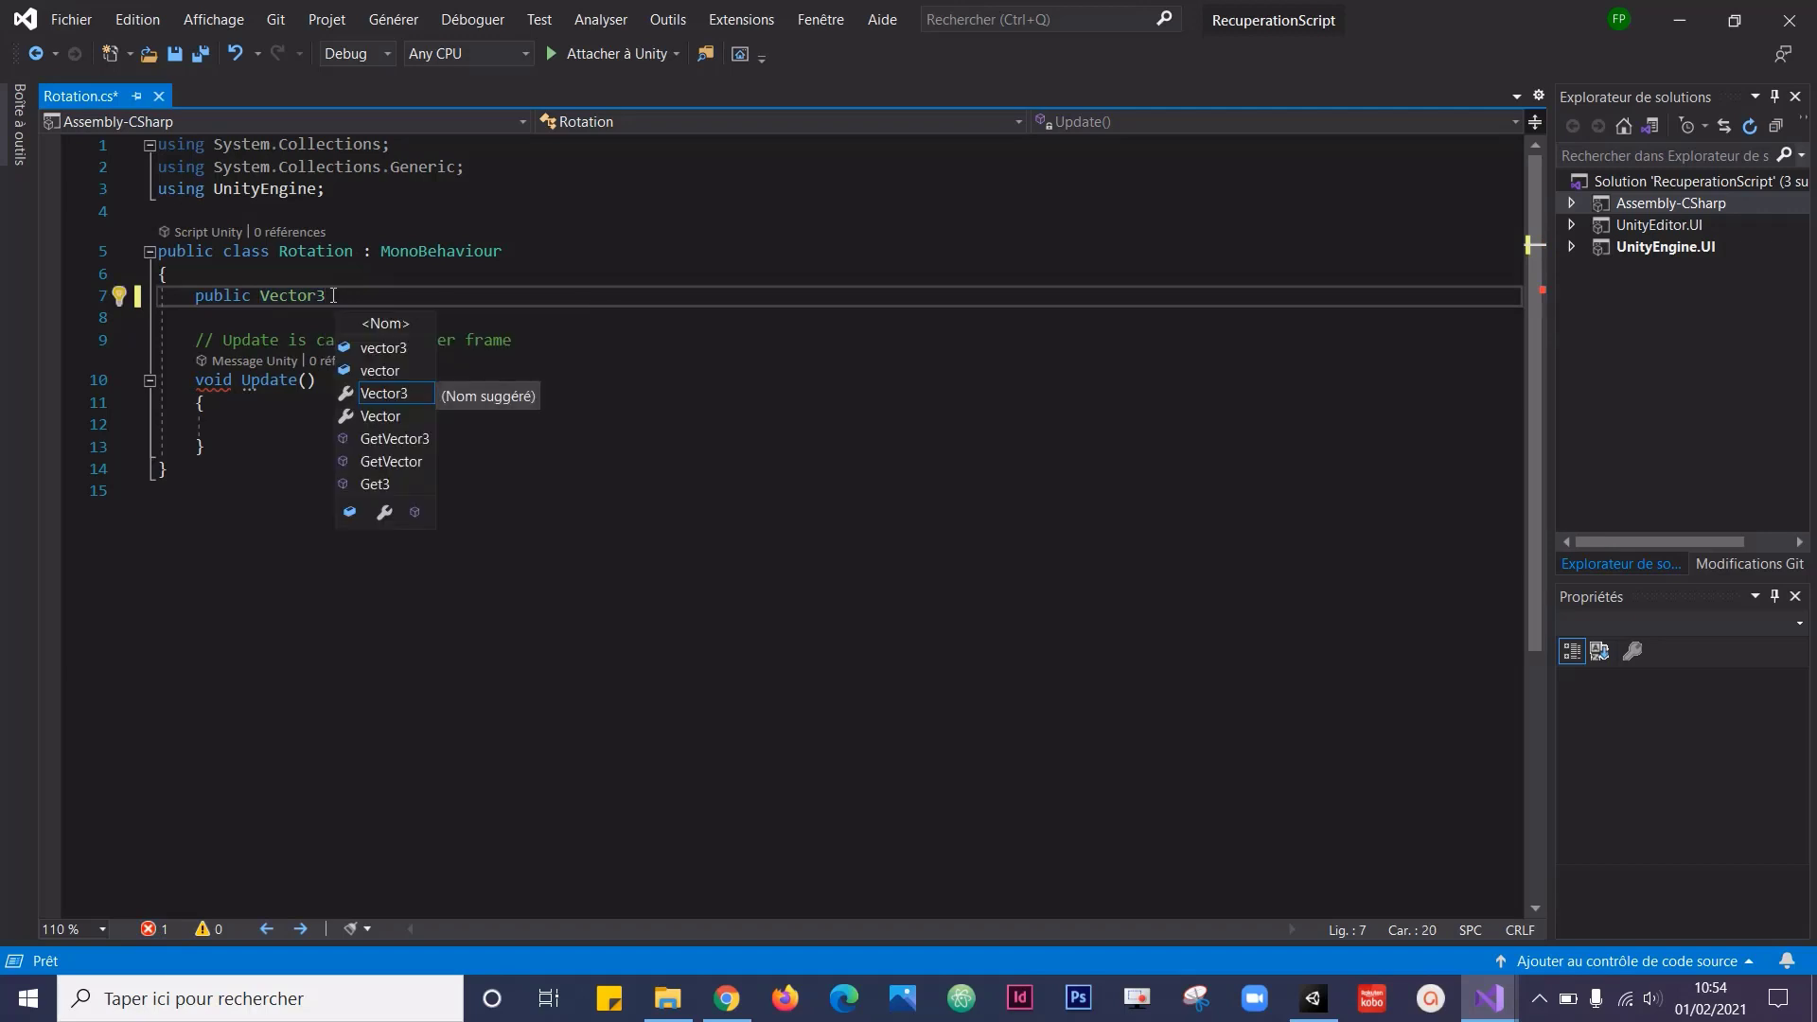
{"action": "type", "text": "Tourne"}
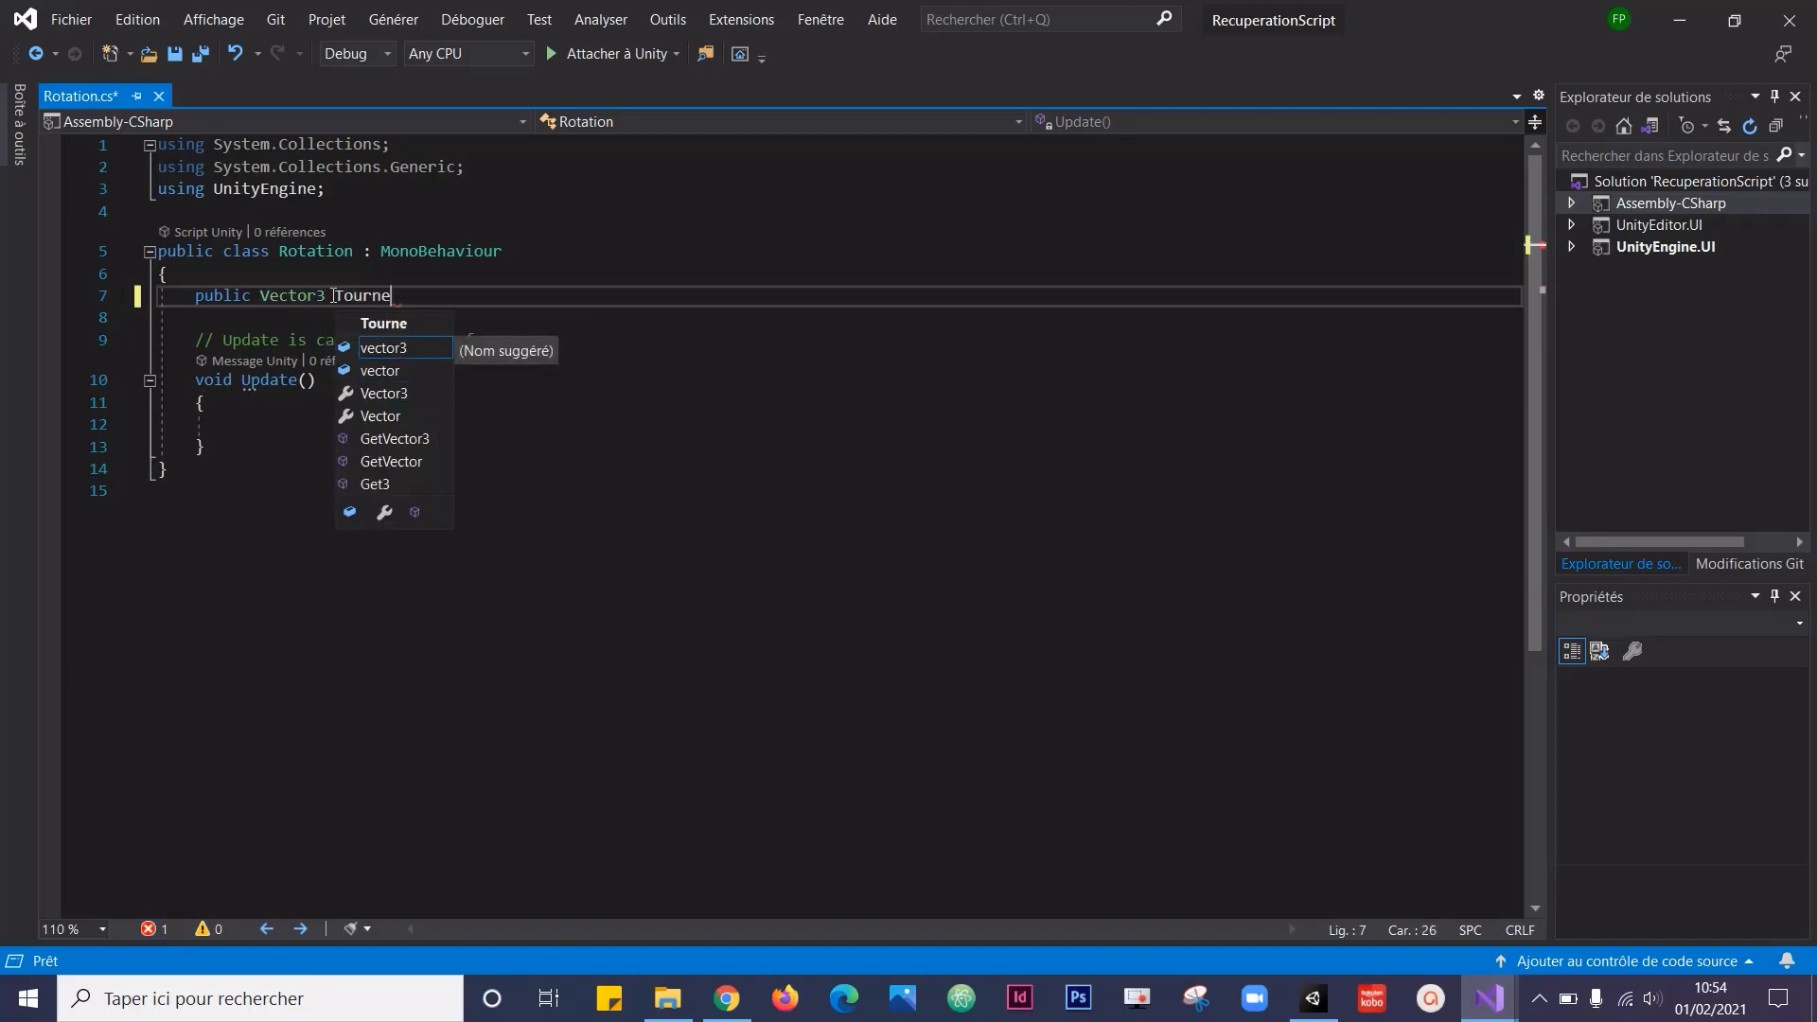
{"action": "type", "text": "Tourne"}
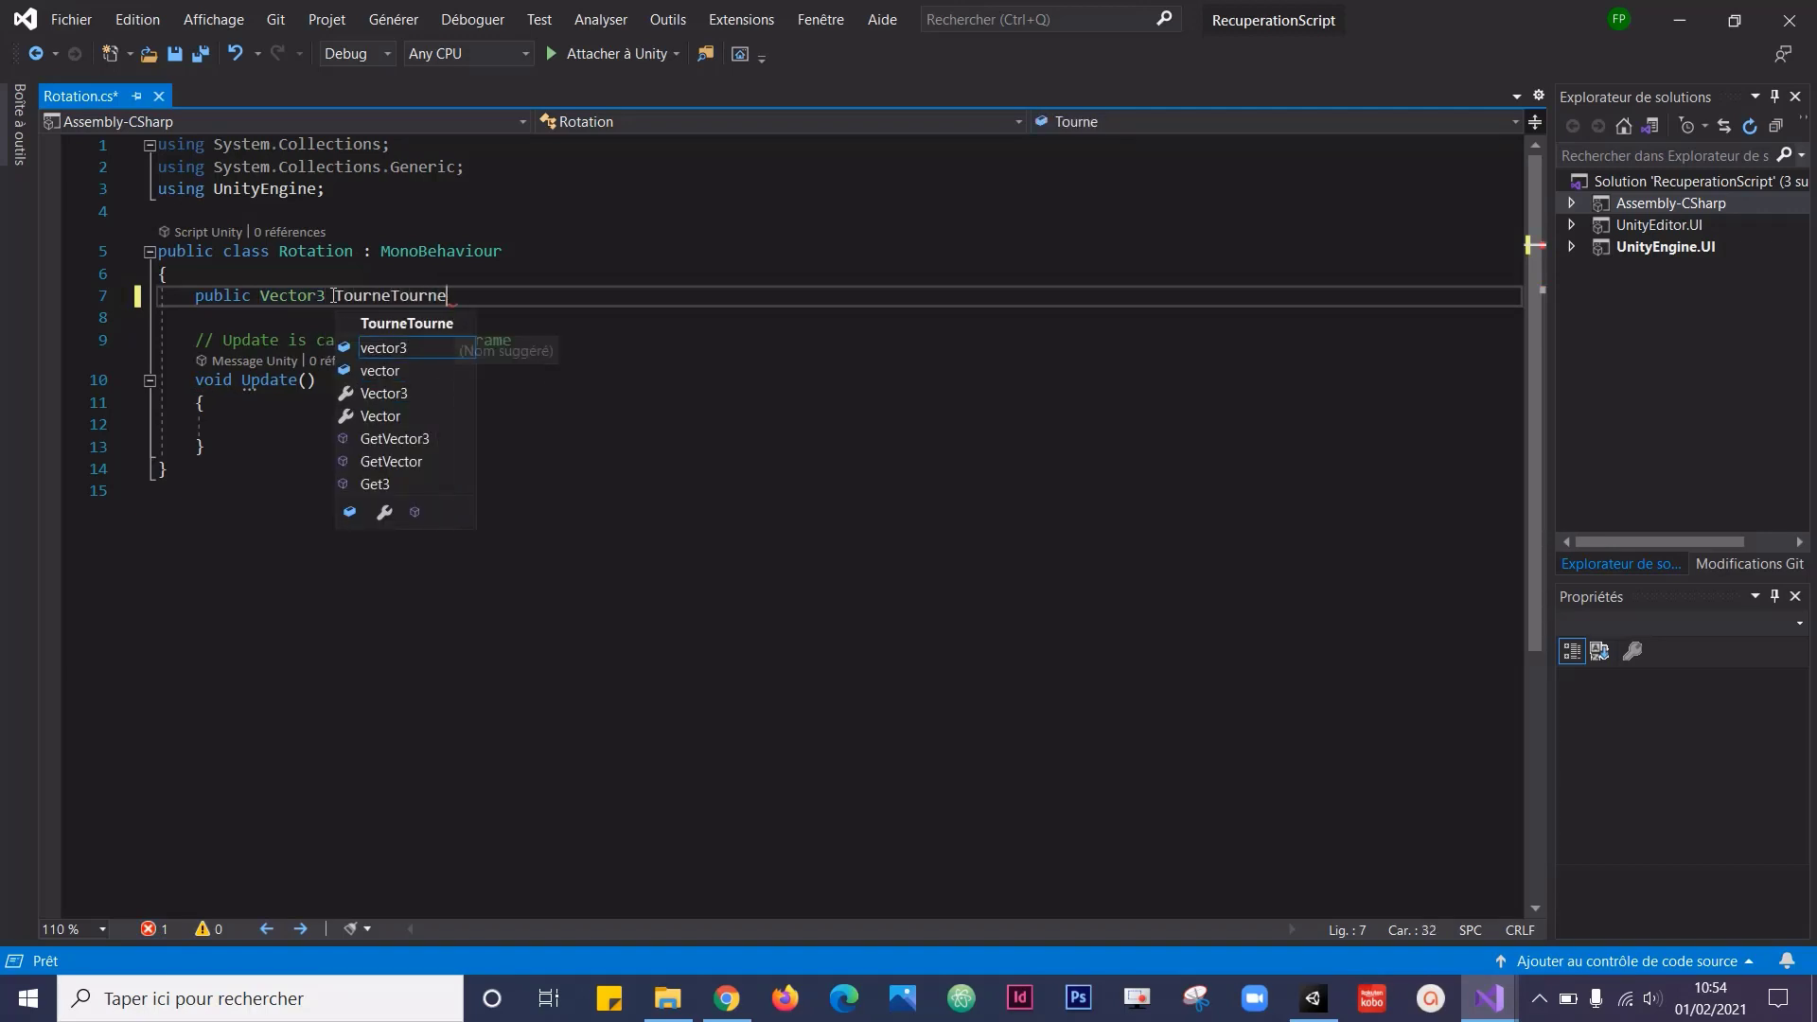
{"action": "type", "text": ";"}
{"action": "key", "text": "ctrl+s"}
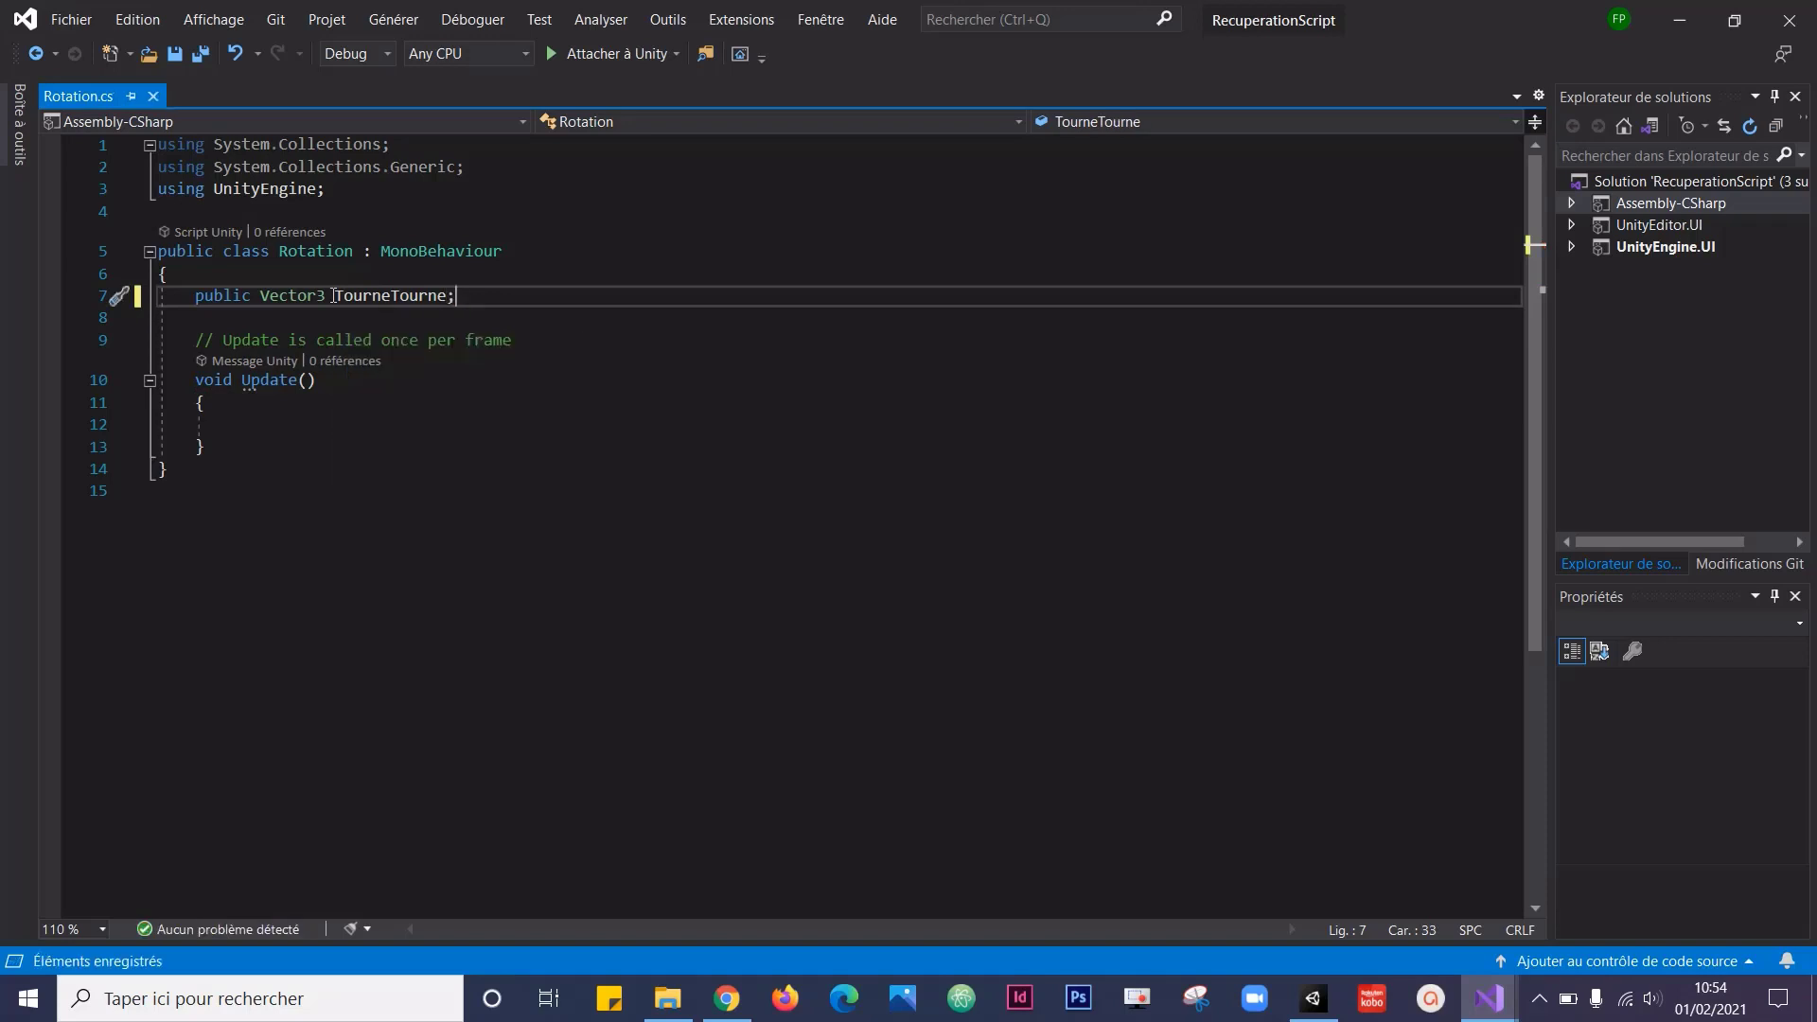
Attach the Rotation script to Plateforme (1), removing the duplicate Rotation component.
{"action": "left_click", "coordinate": [1312, 1002]}
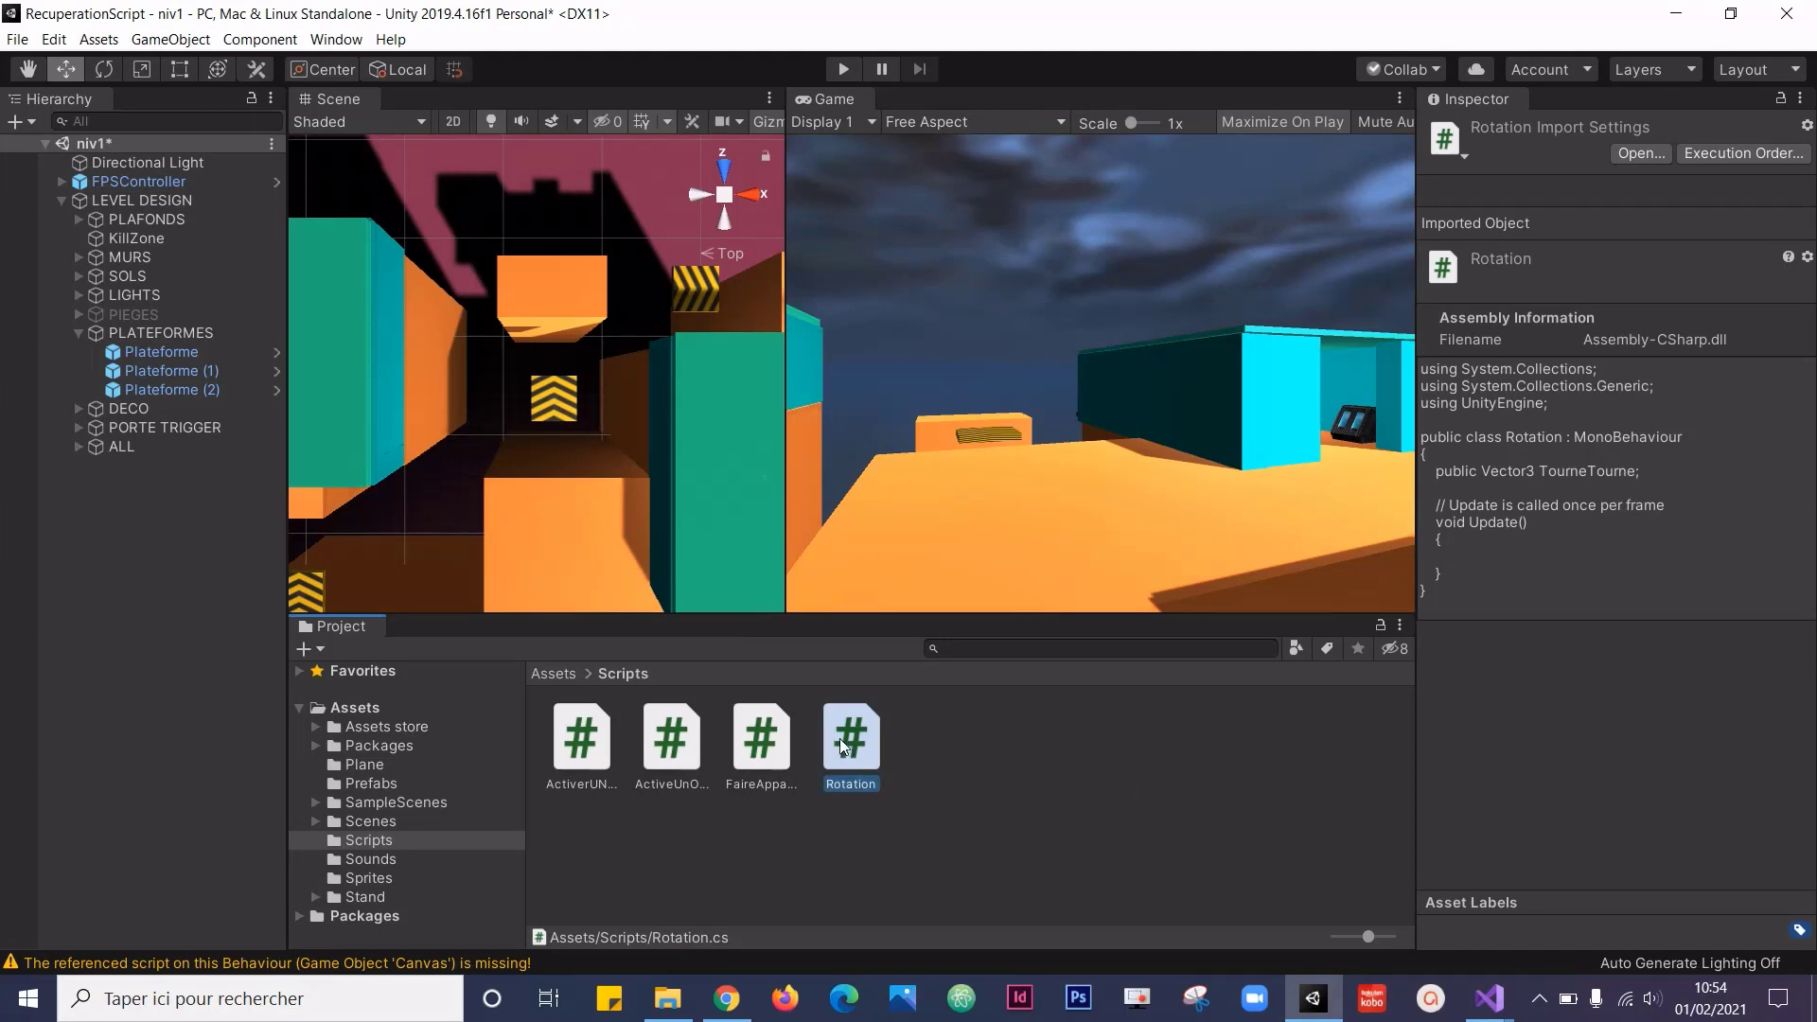
{"action": "left_click_drag", "start_coordinate": [840, 739], "coordinate": [556, 410]}
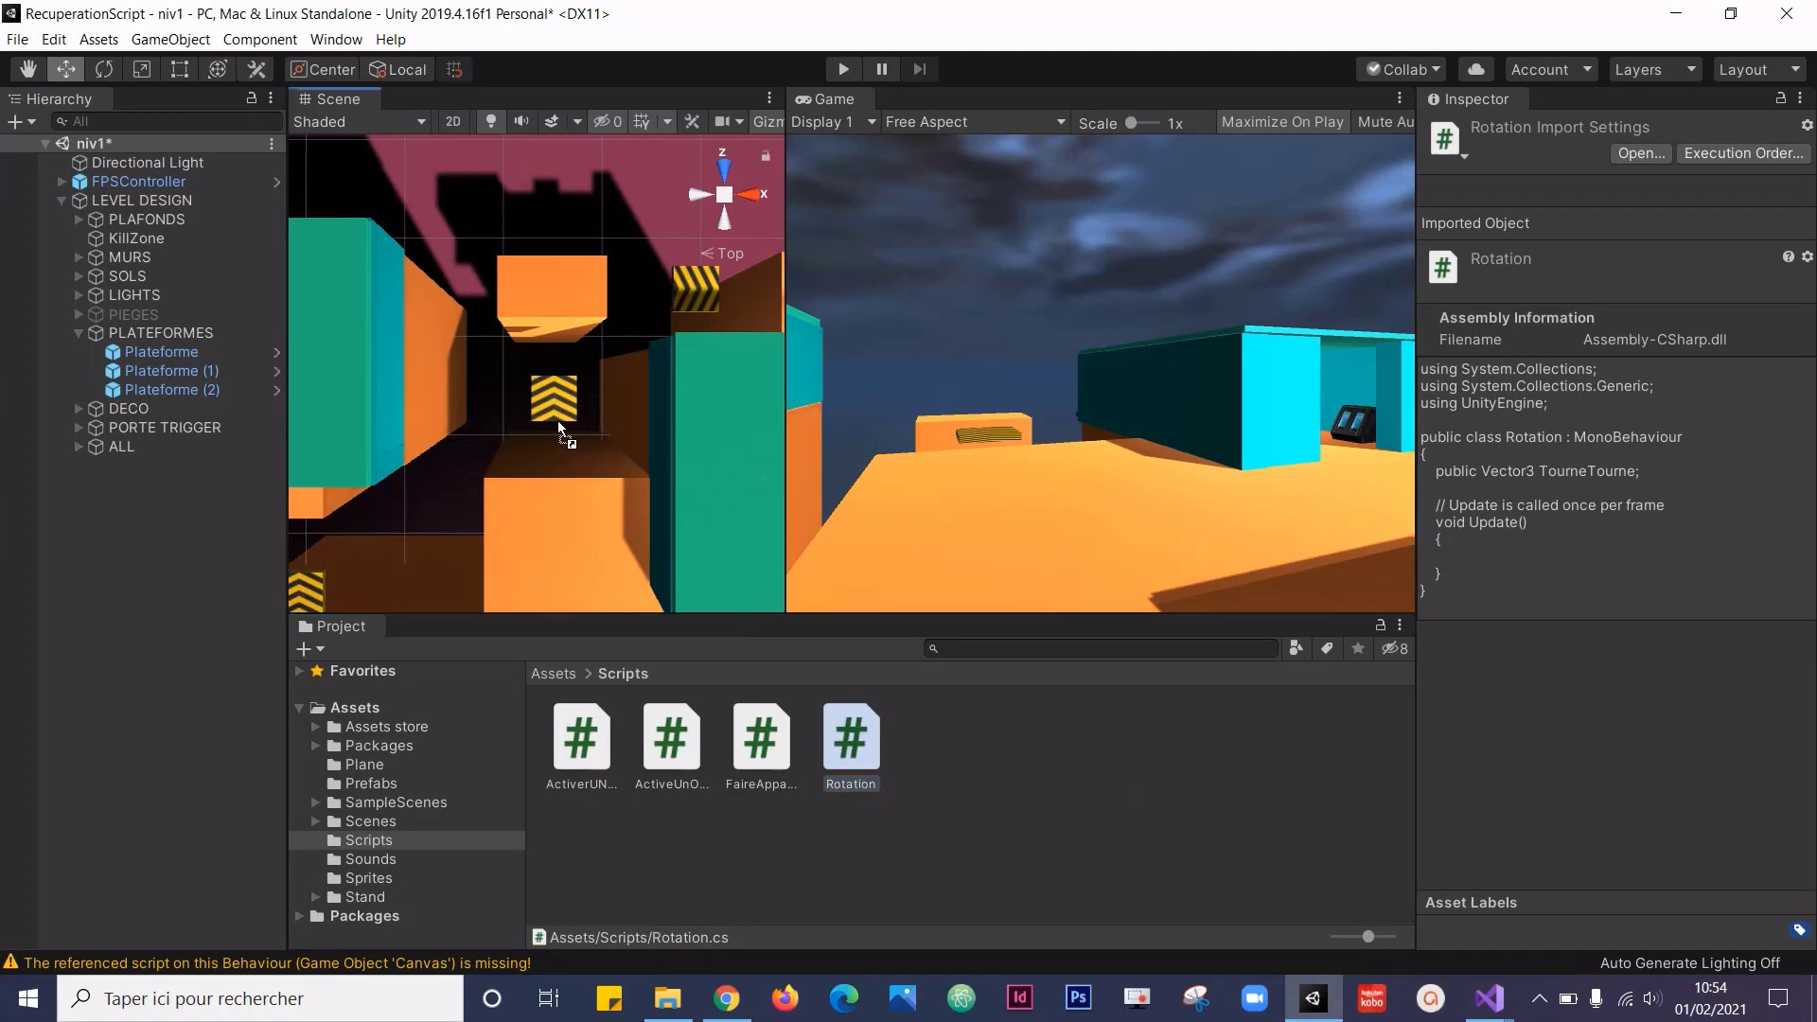
{"action": "left_click", "coordinate": [178, 371]}
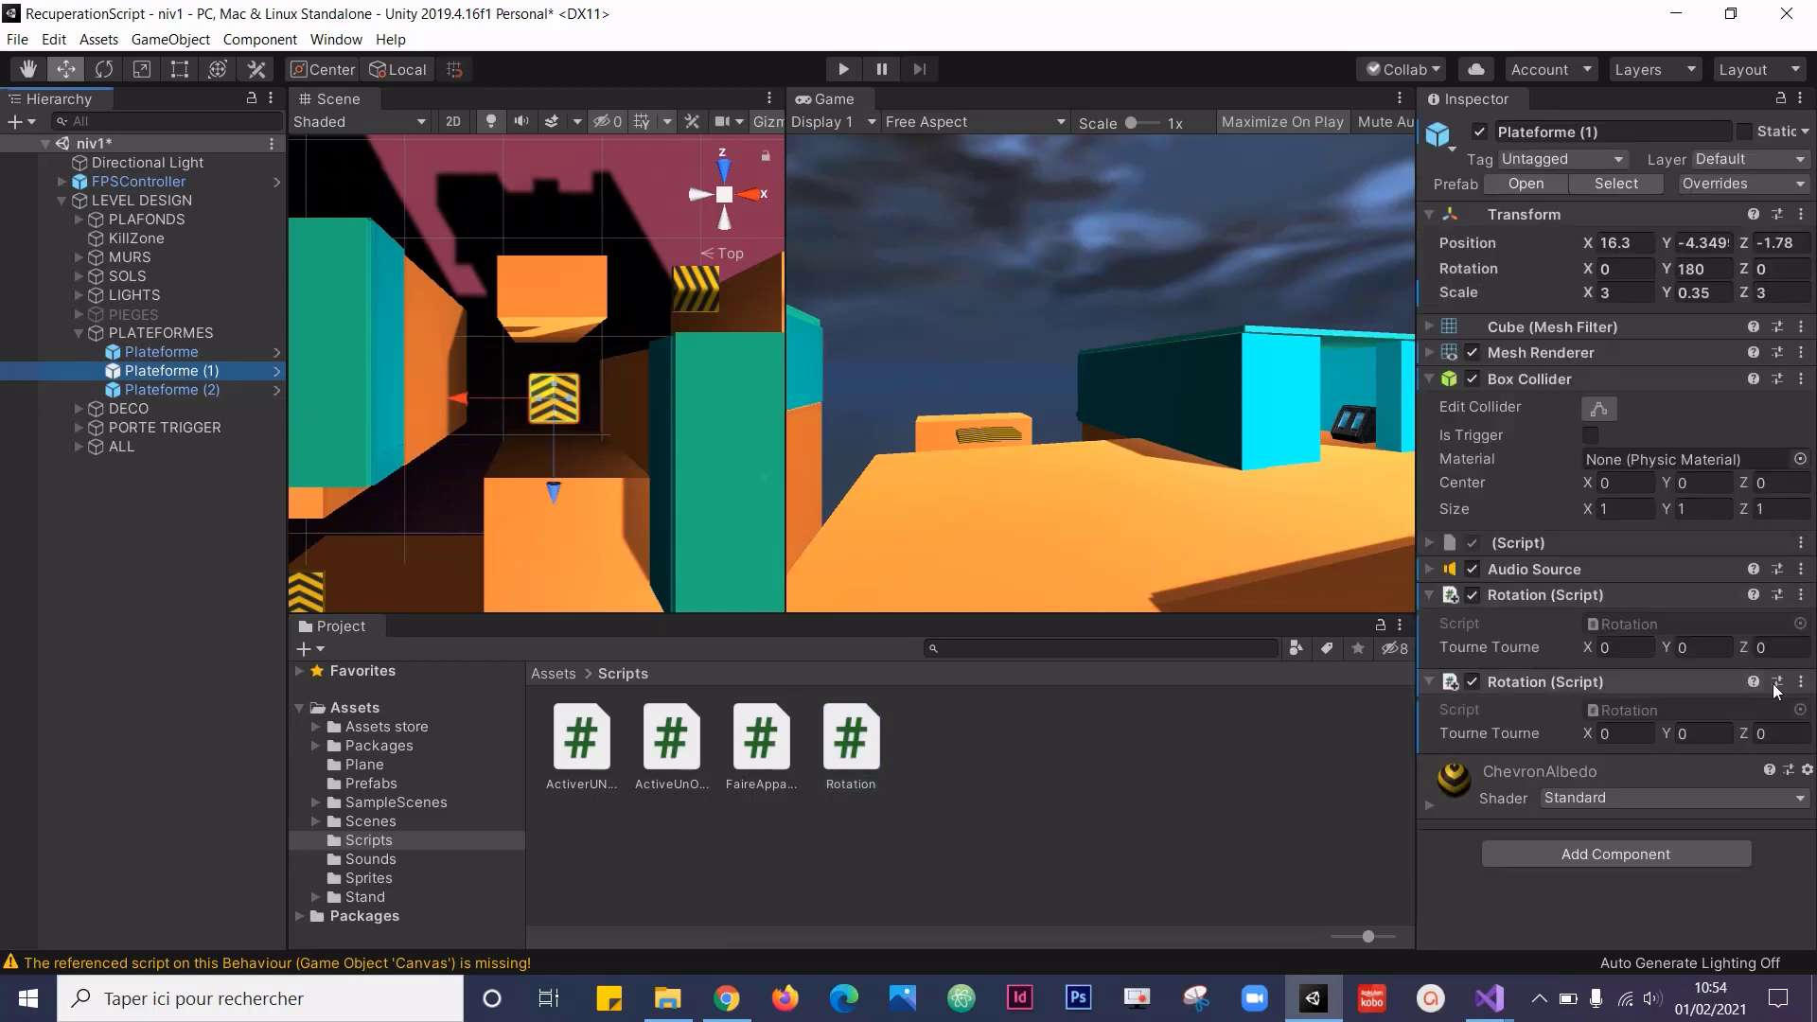
{"action": "left_click", "coordinate": [1800, 682]}
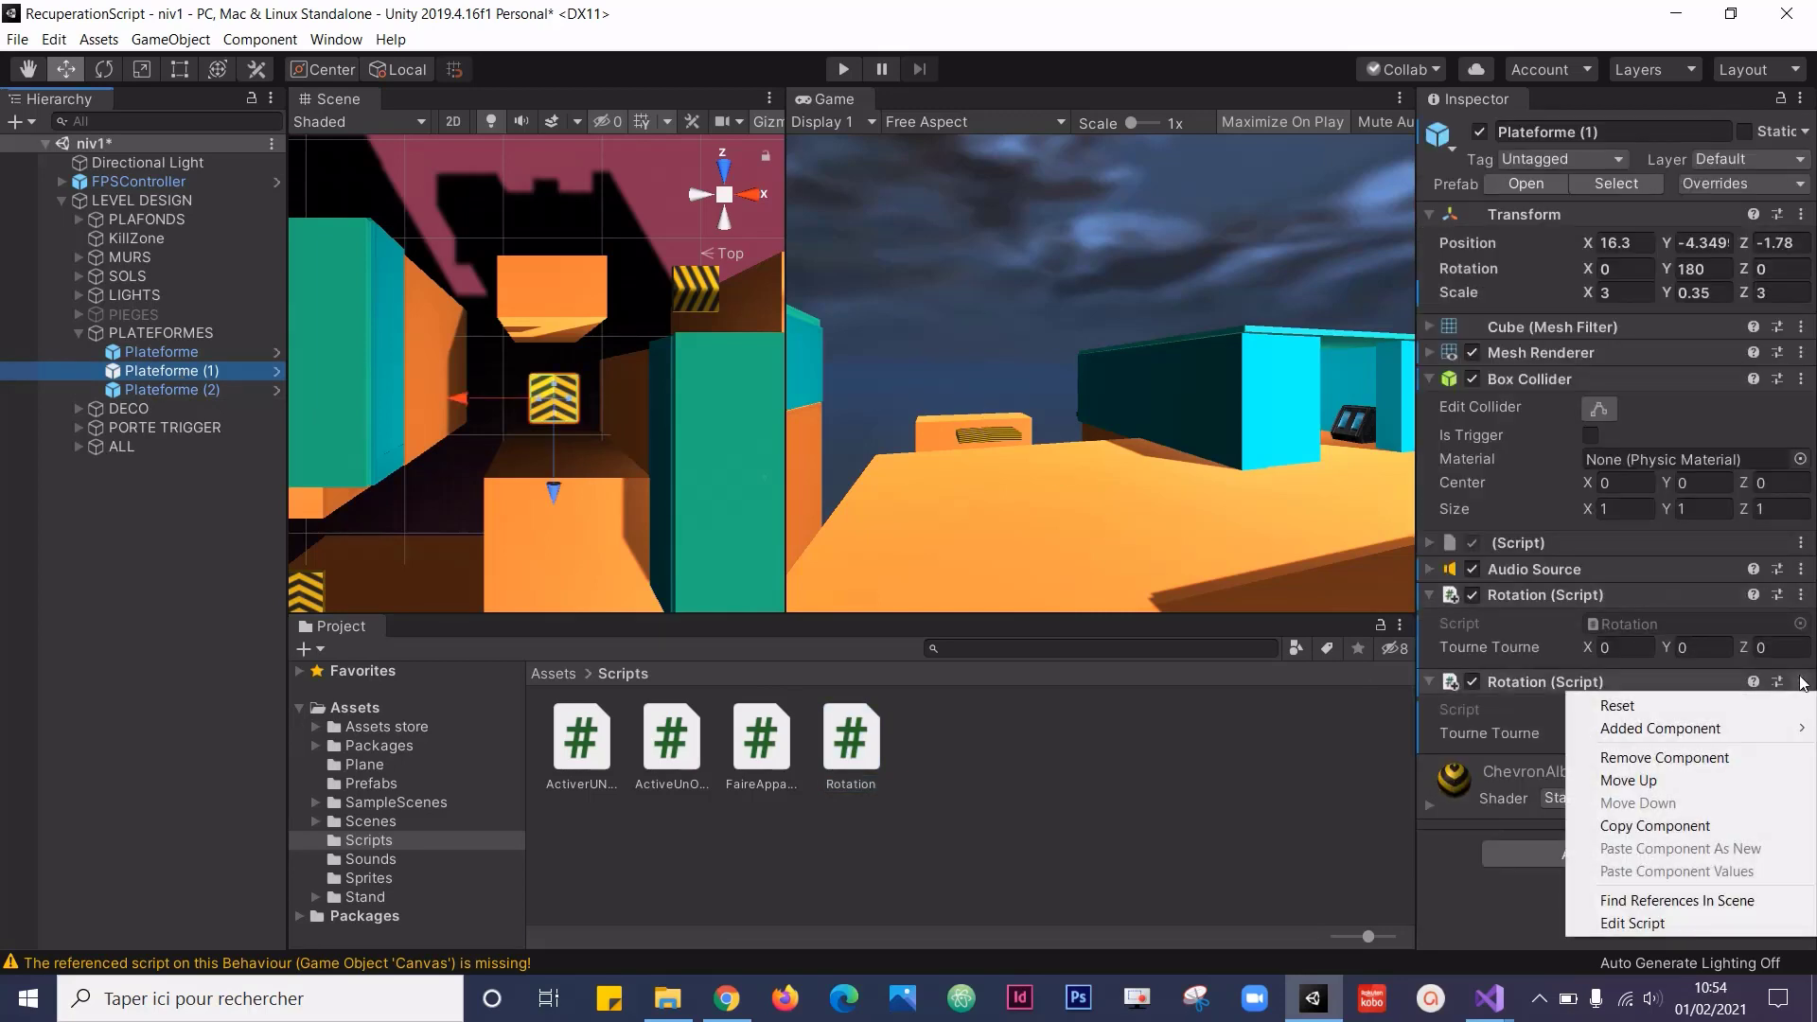
{"action": "left_click", "coordinate": [1667, 755]}
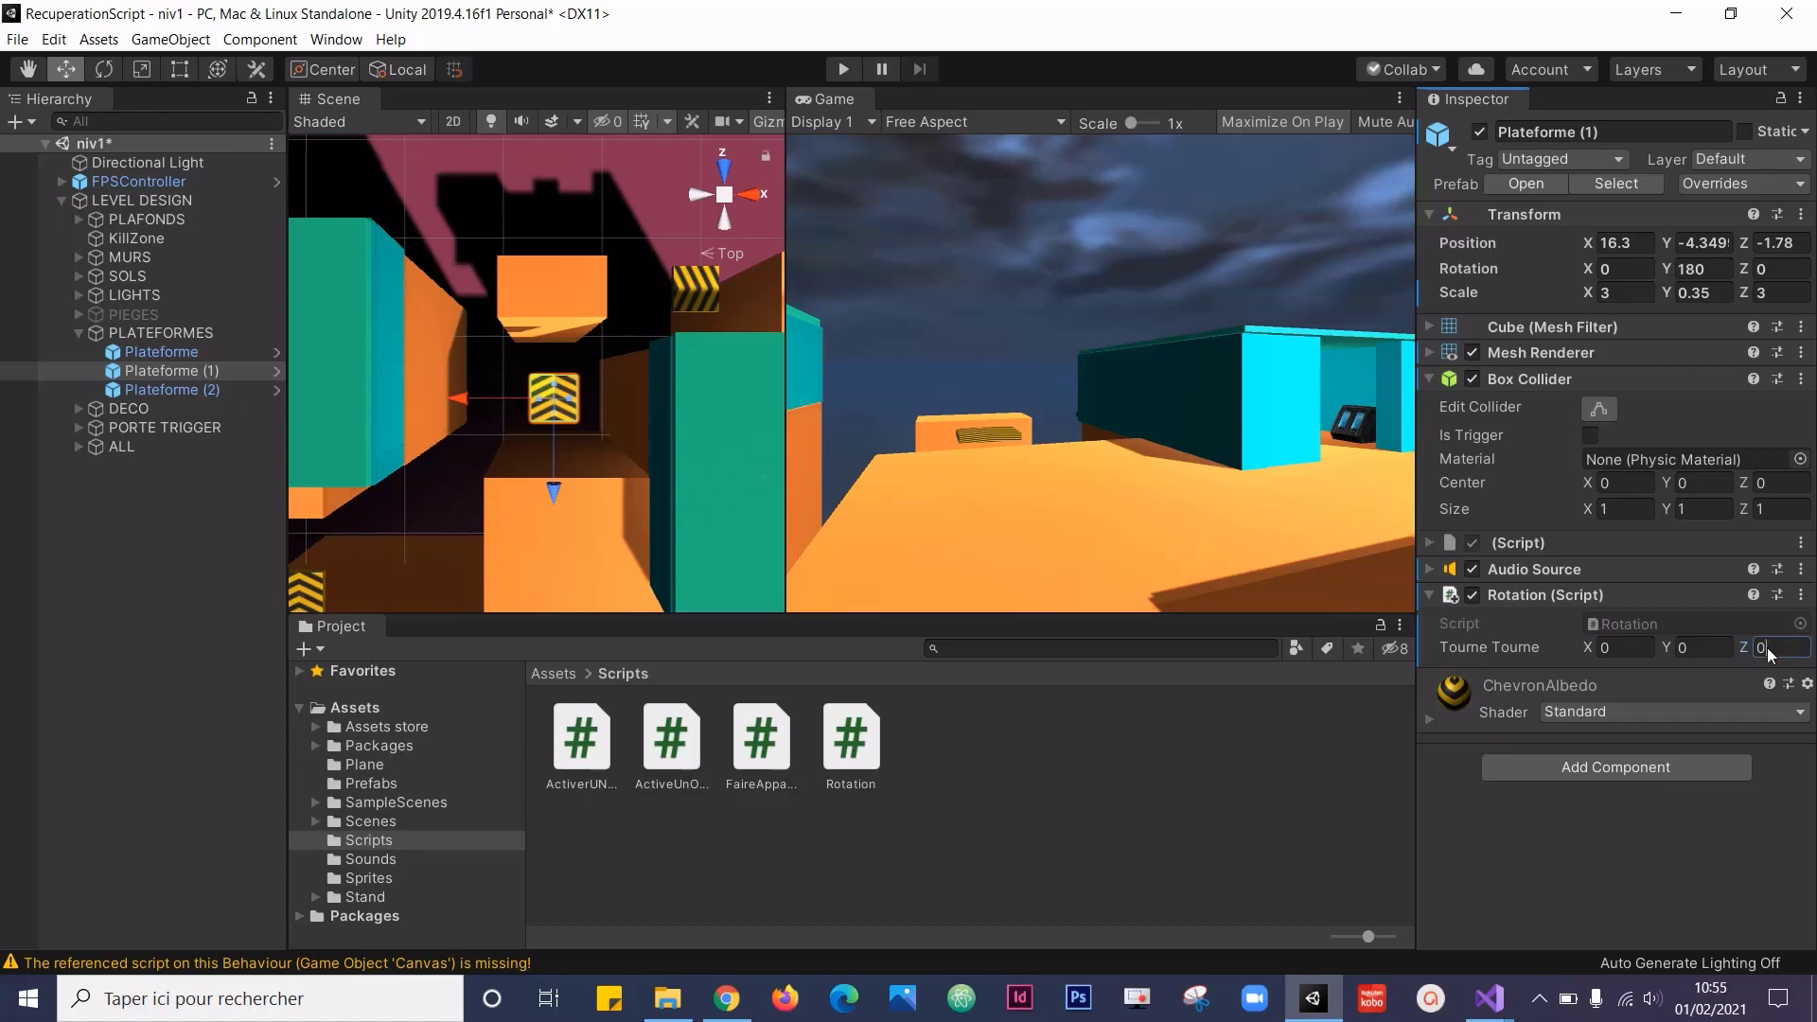
Set the Rotation component's Tourne Tourne Z value to 90.
{"action": "left_click", "coordinate": [1768, 649]}
{"action": "type", "text": "90"}
{"action": "left_click", "coordinate": [1578, 853]}
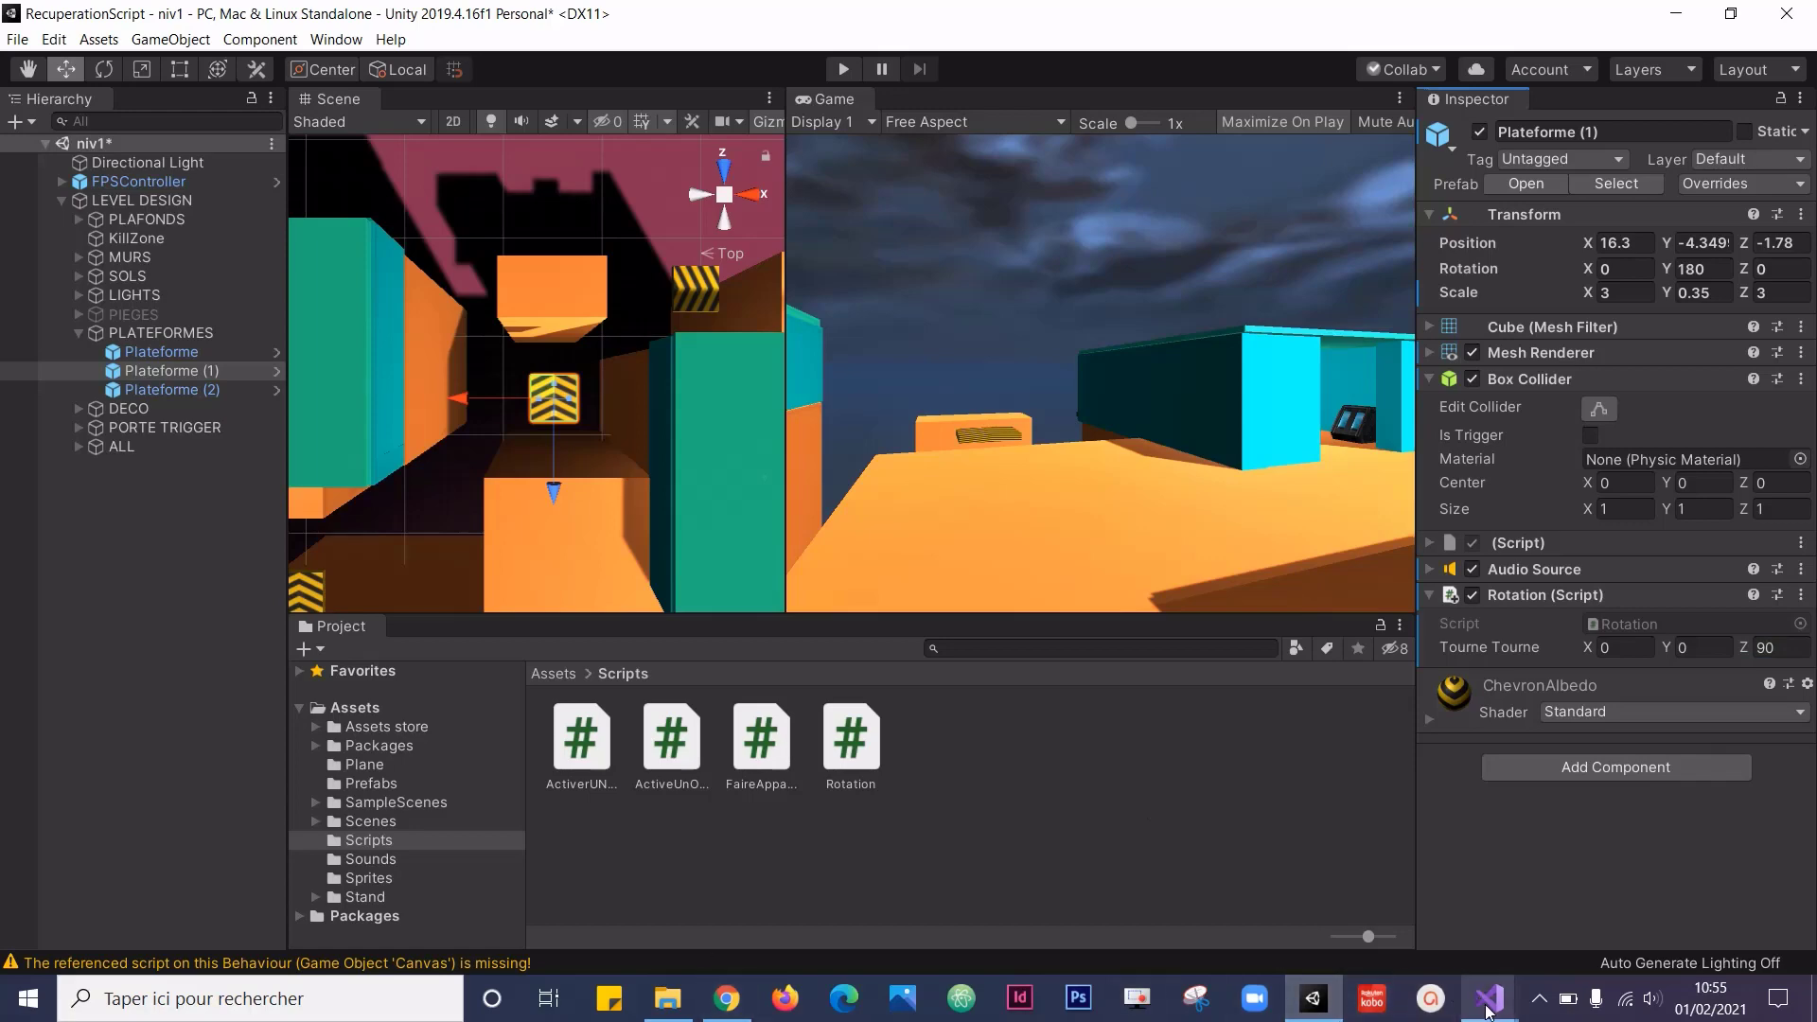
Begin a Transform call inside the Update method of the Rotation script.
{"action": "mouse_move", "coordinate": [1489, 1011]}
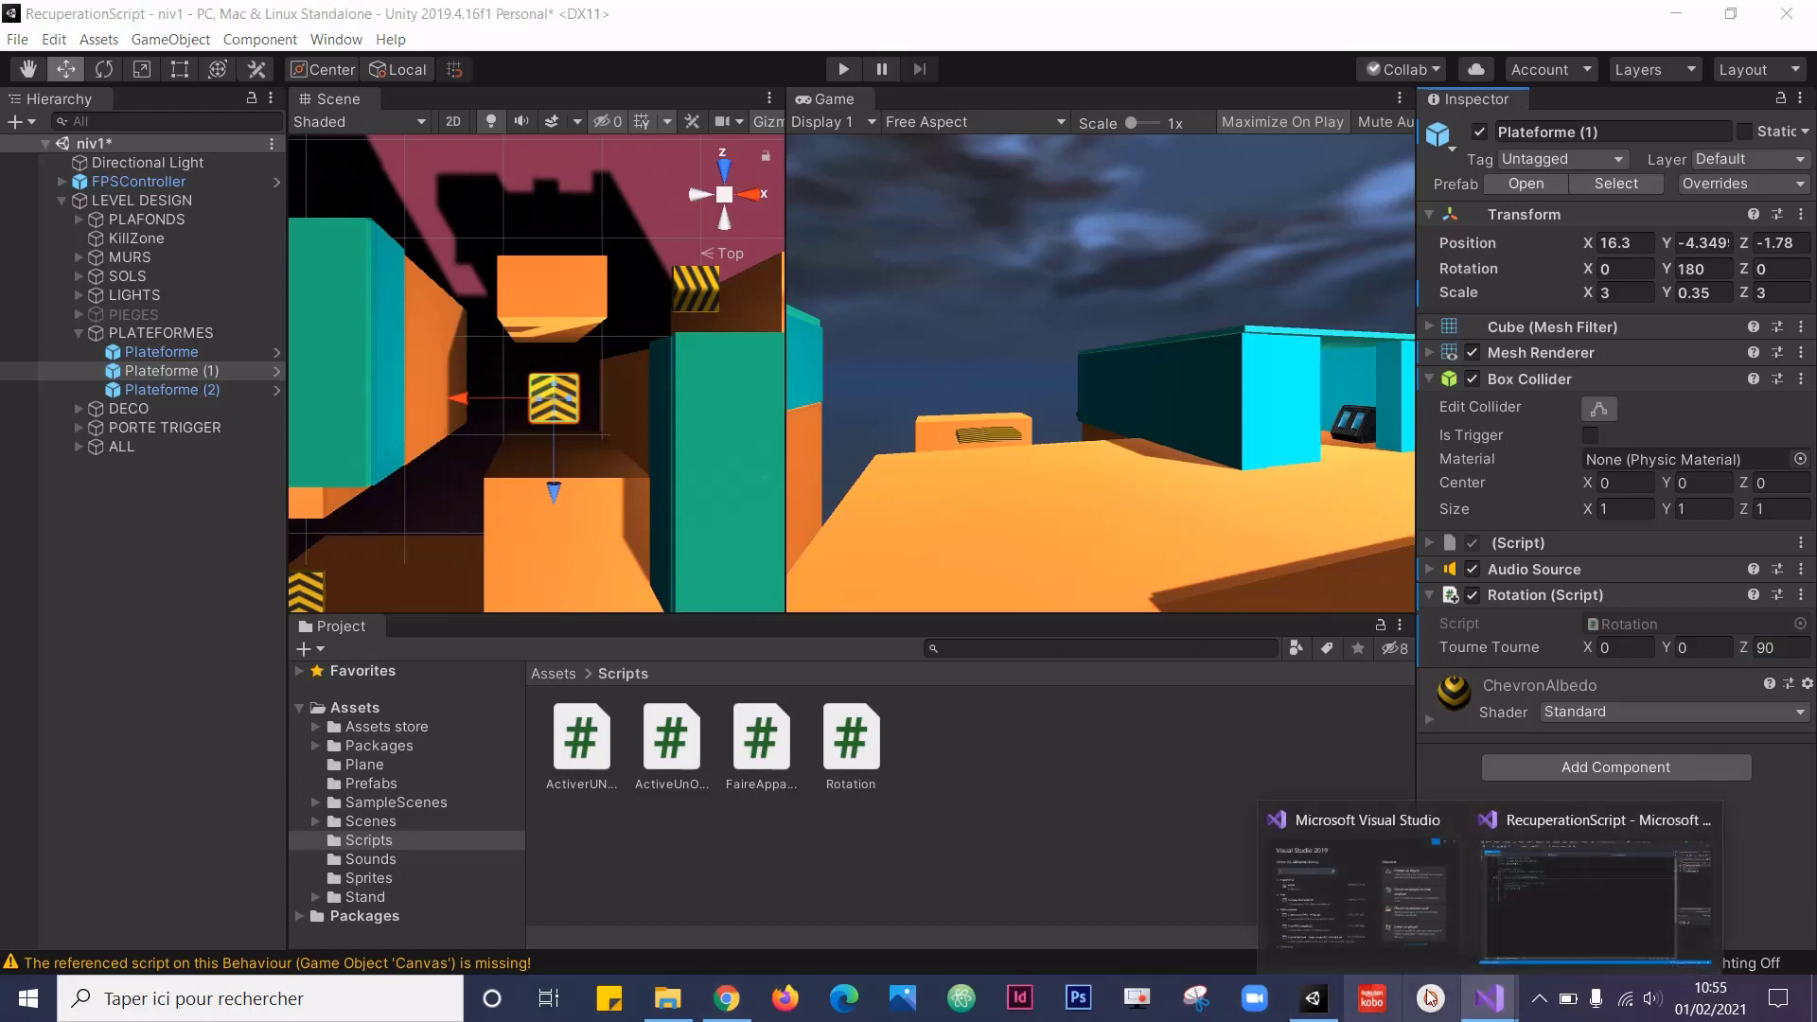
{"action": "left_click", "coordinate": [1560, 890]}
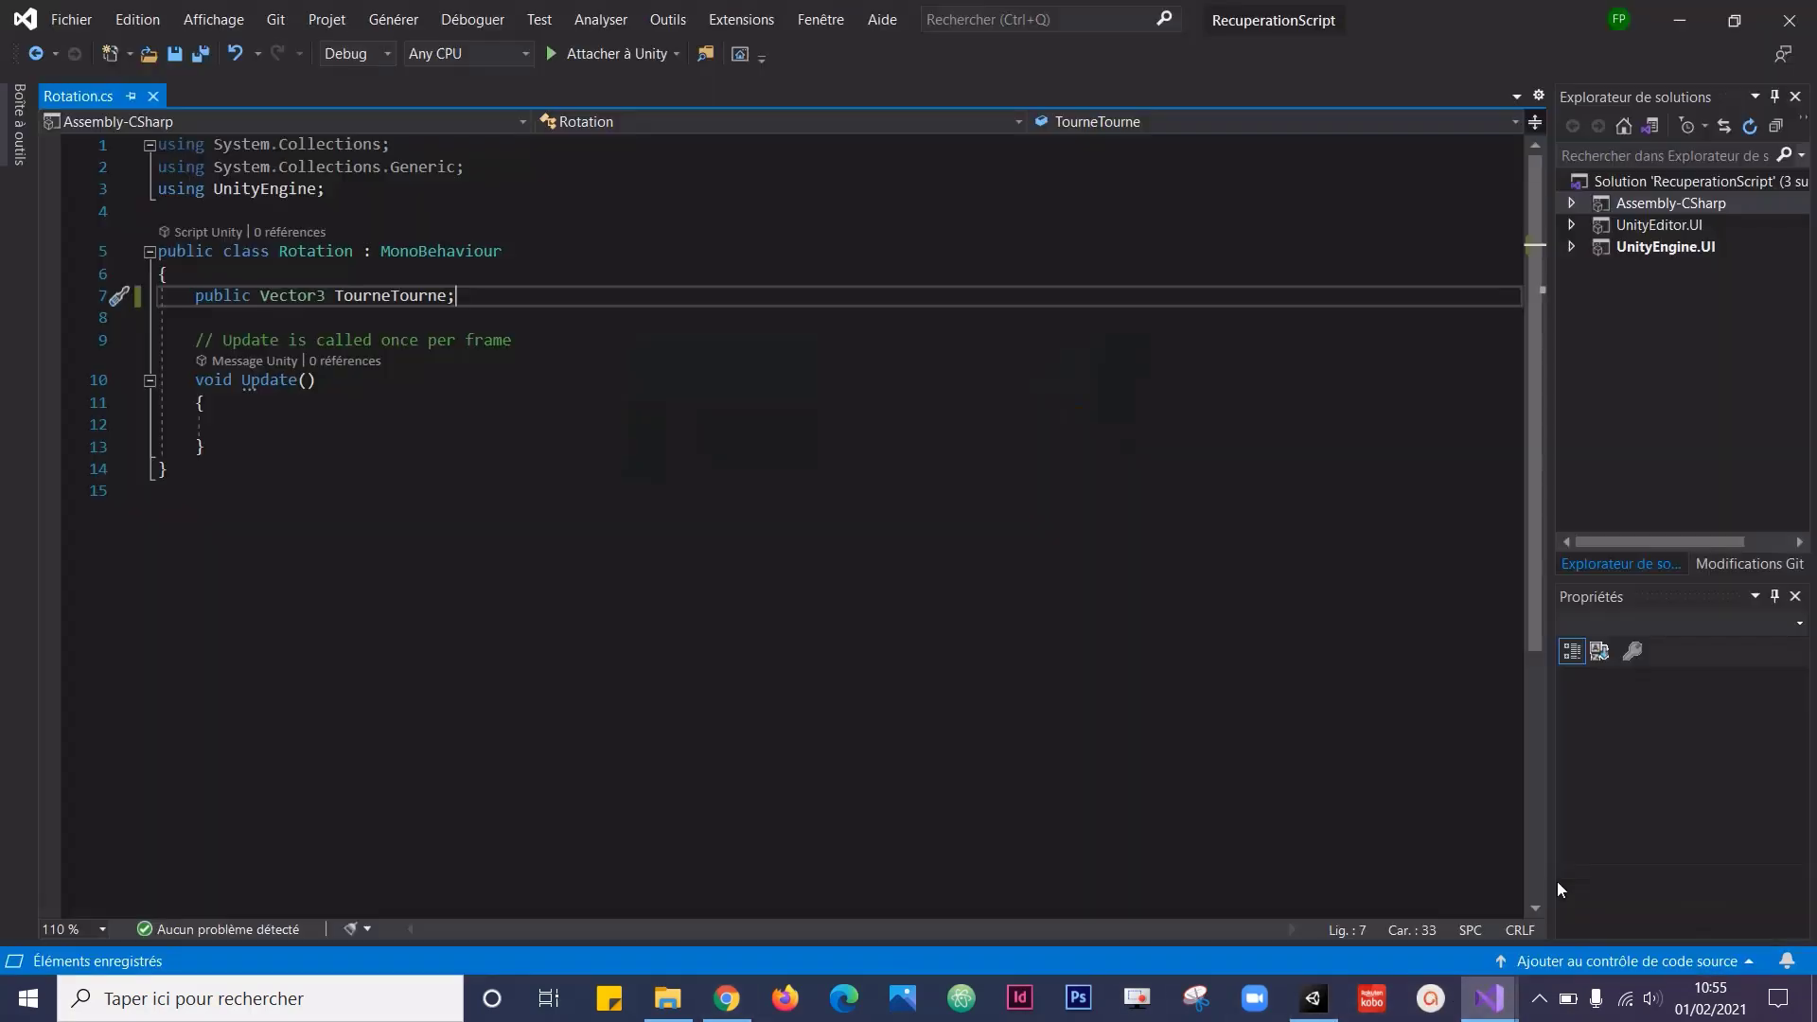
{"action": "left_click", "coordinate": [267, 424]}
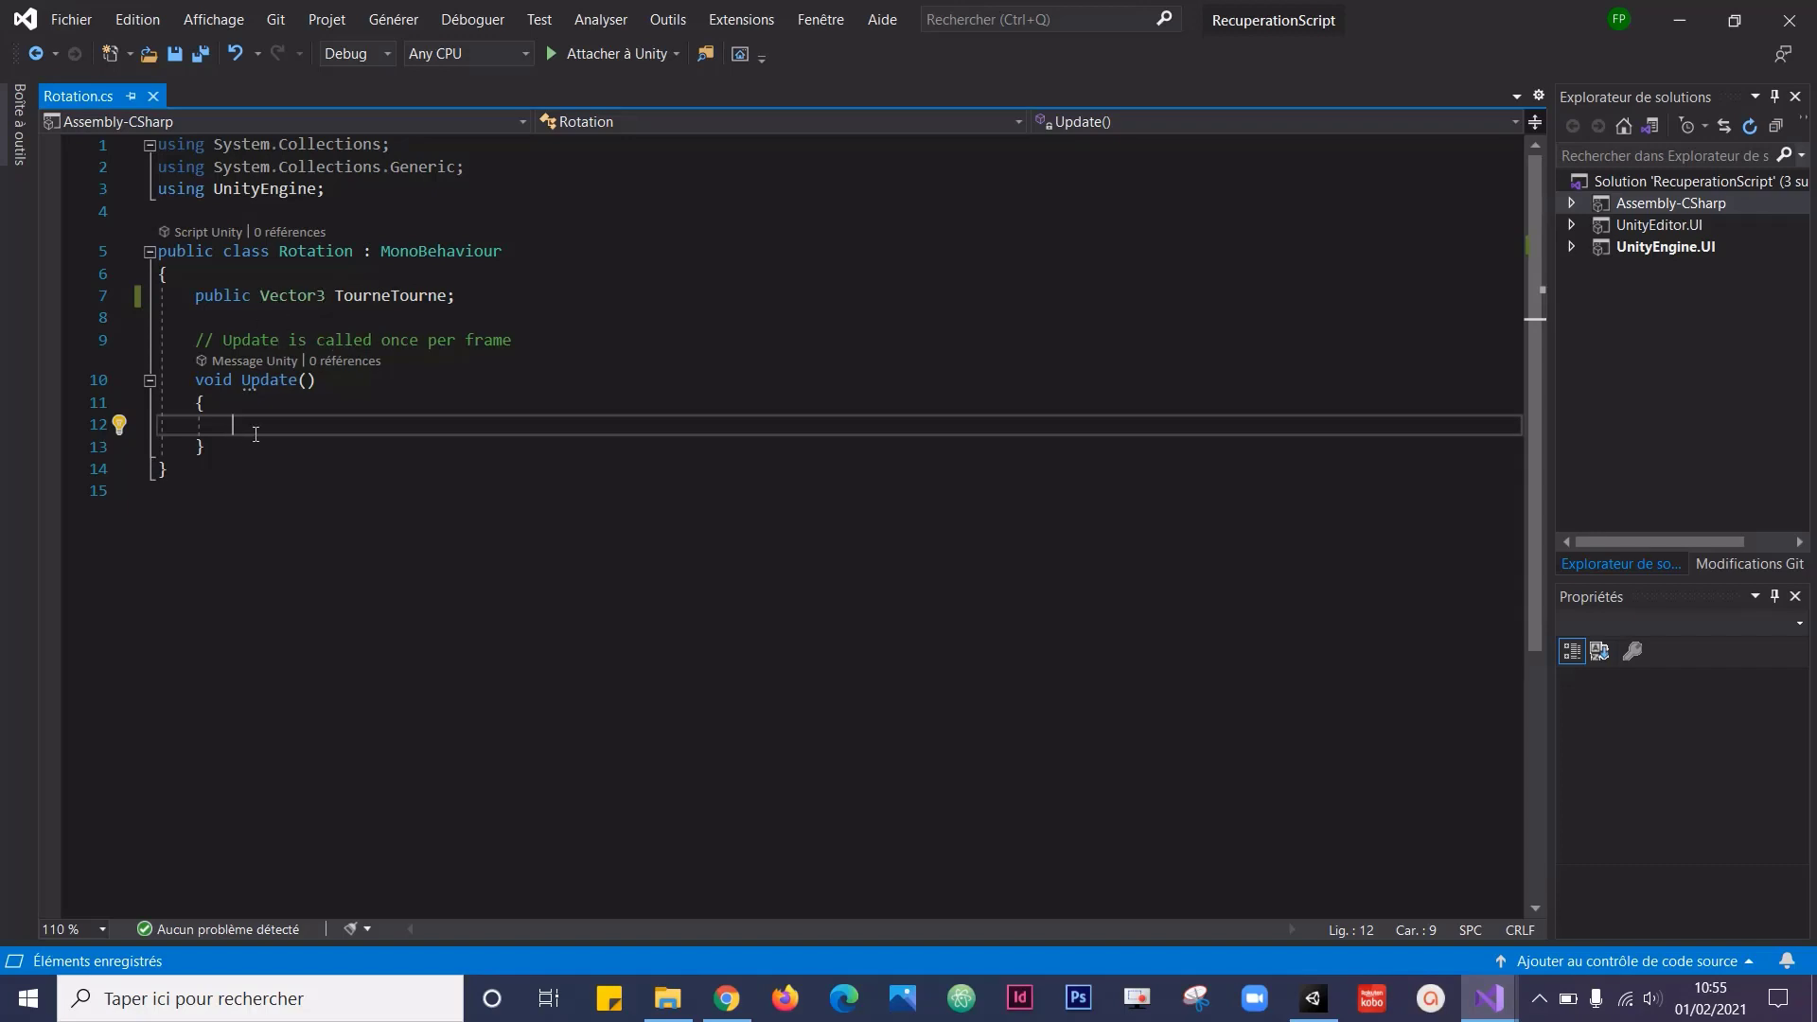
{"action": "type", "text": "tran"}
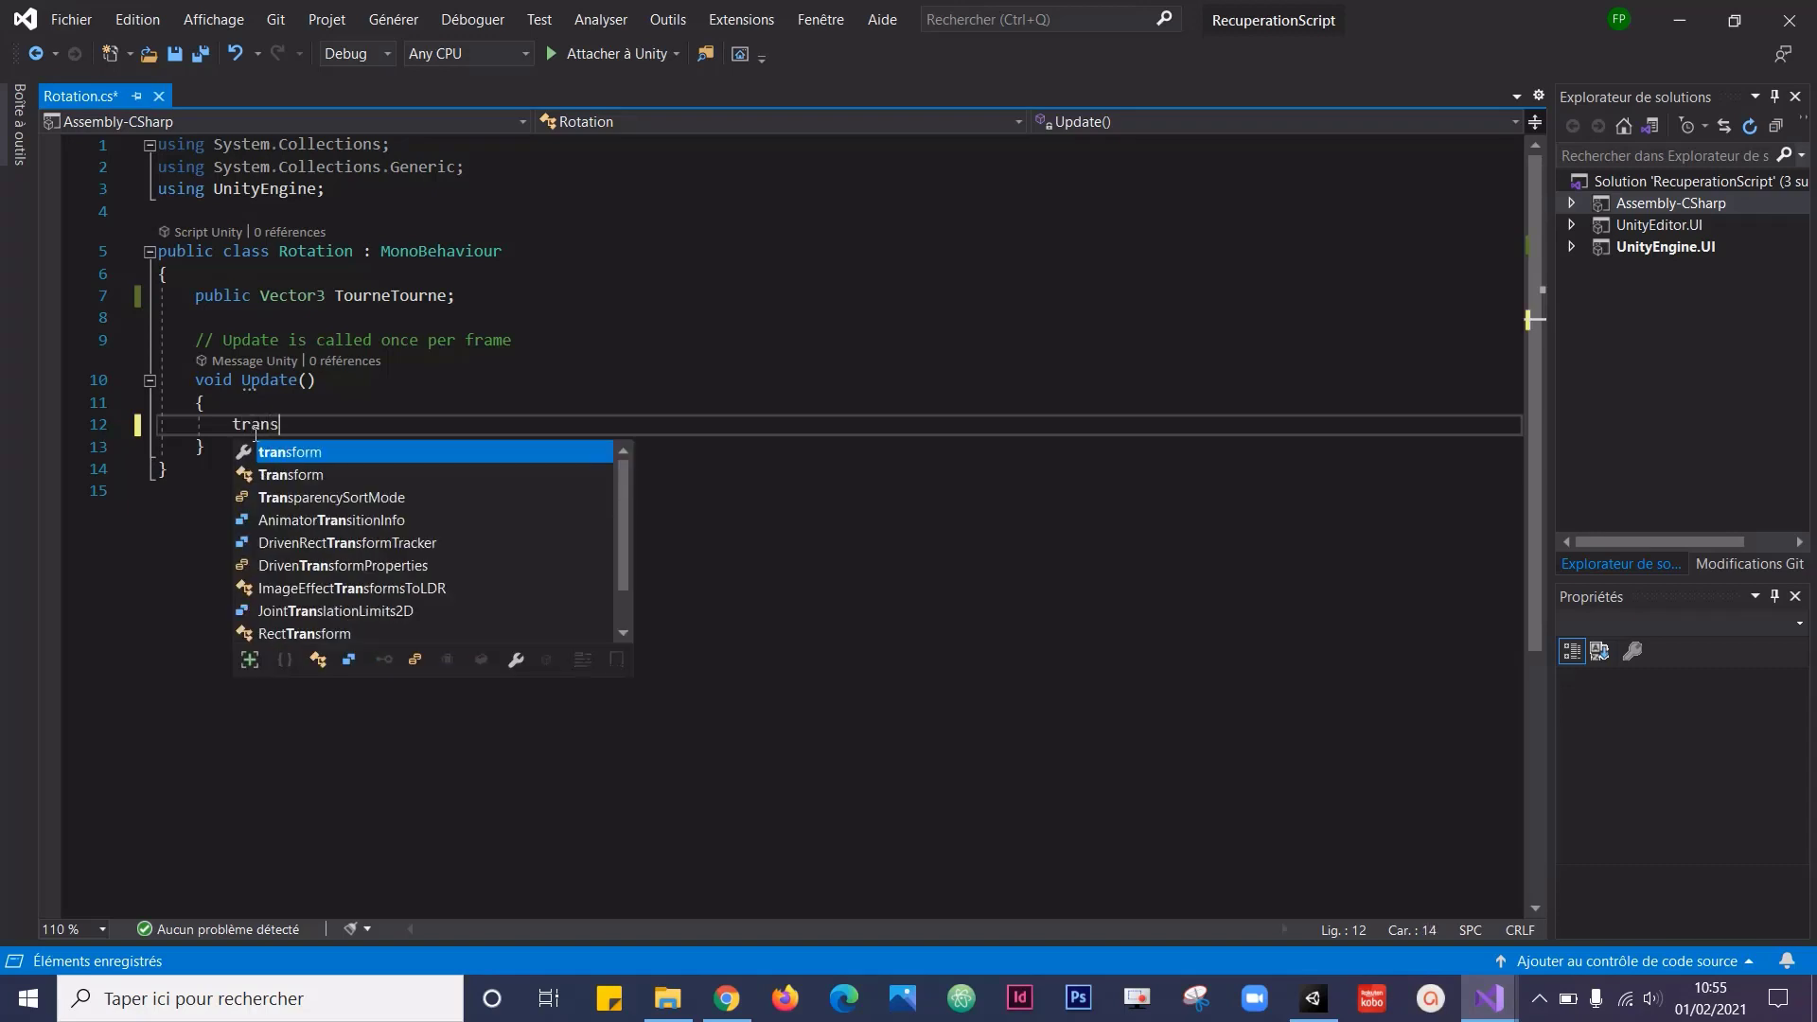
{"action": "type", "text": "s"}
{"action": "double_click", "coordinate": [292, 479]}
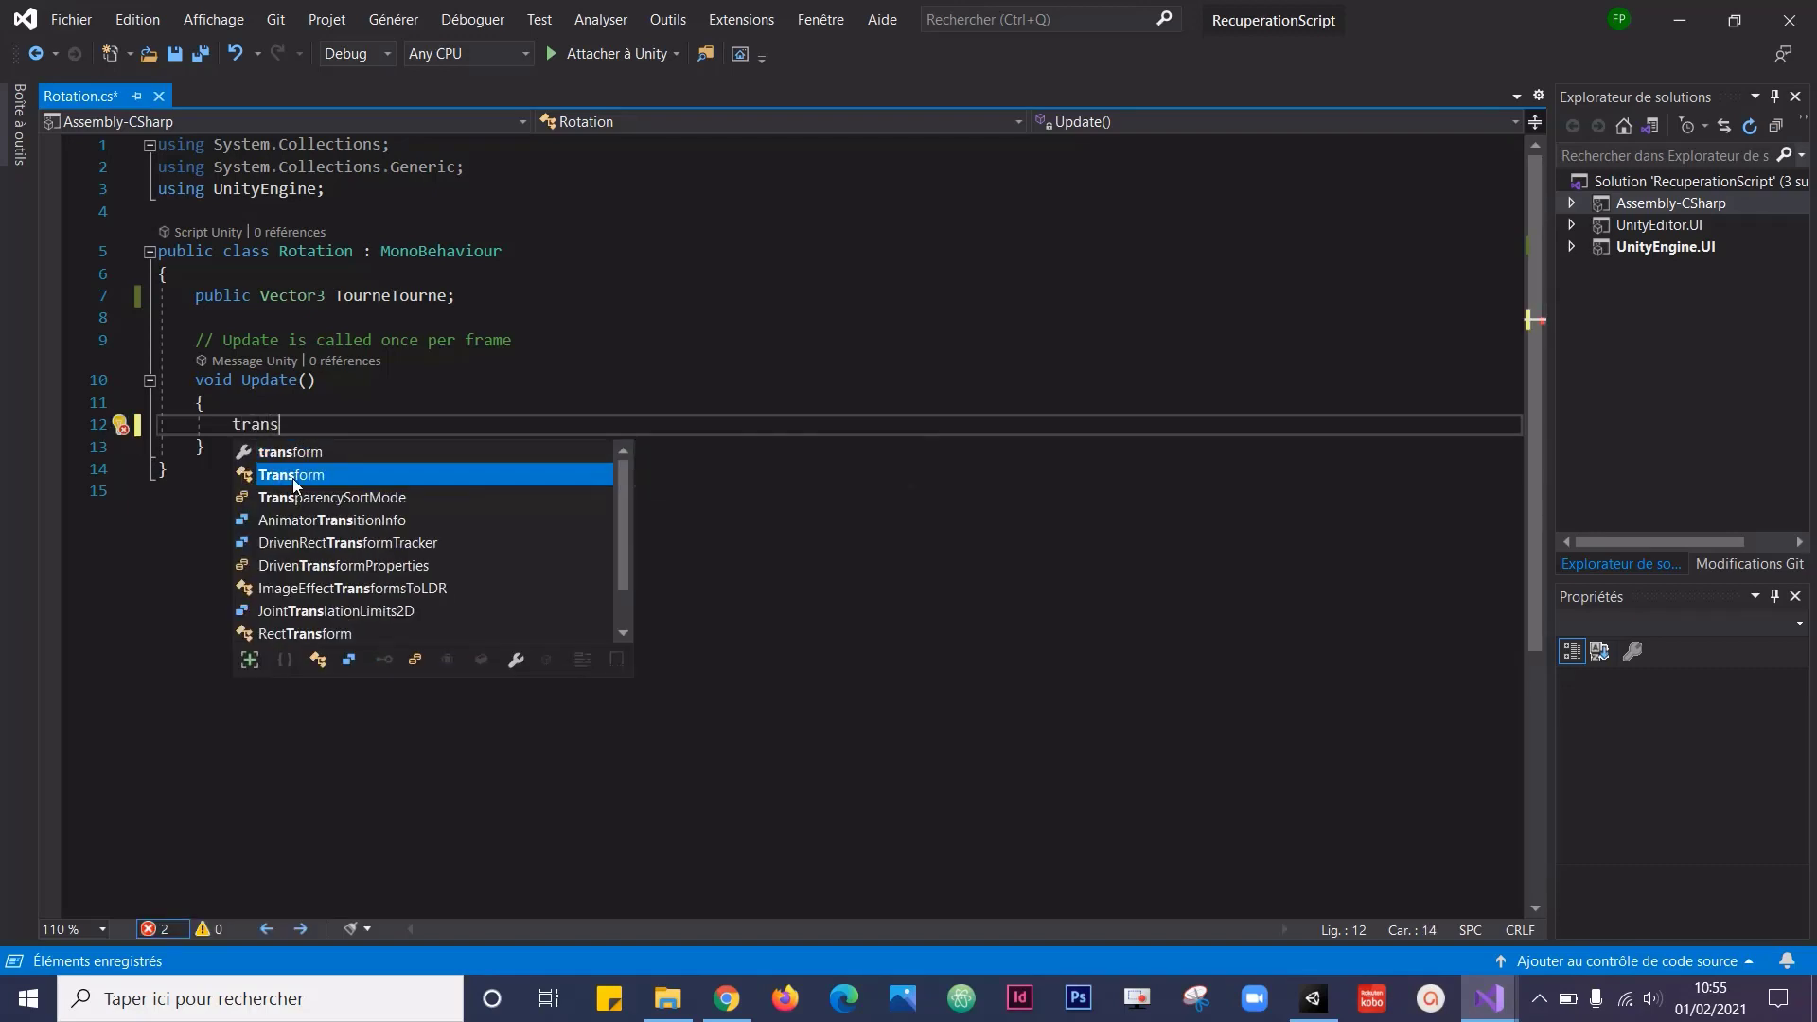
Change Transform to lowercase transform and call its Rotate method.
{"action": "left_click", "coordinate": [1314, 999]}
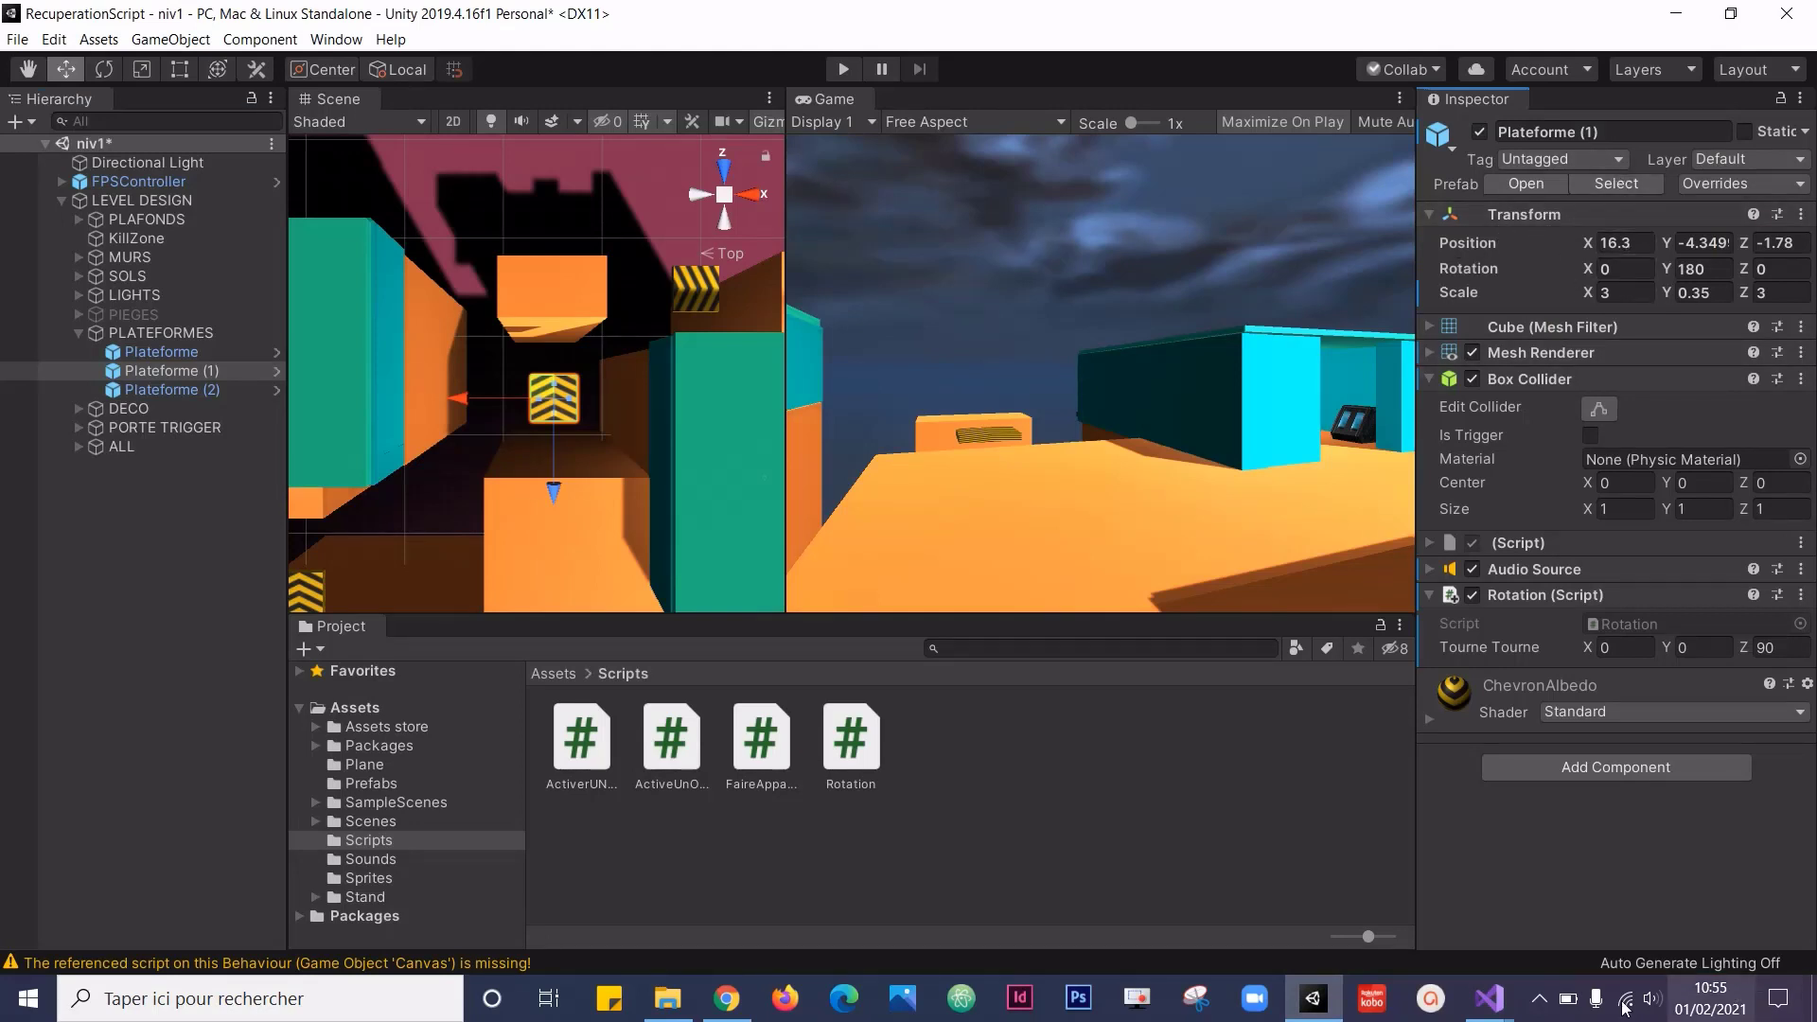
{"action": "left_click", "coordinate": [1492, 998]}
{"action": "left_click", "coordinate": [1528, 855]}
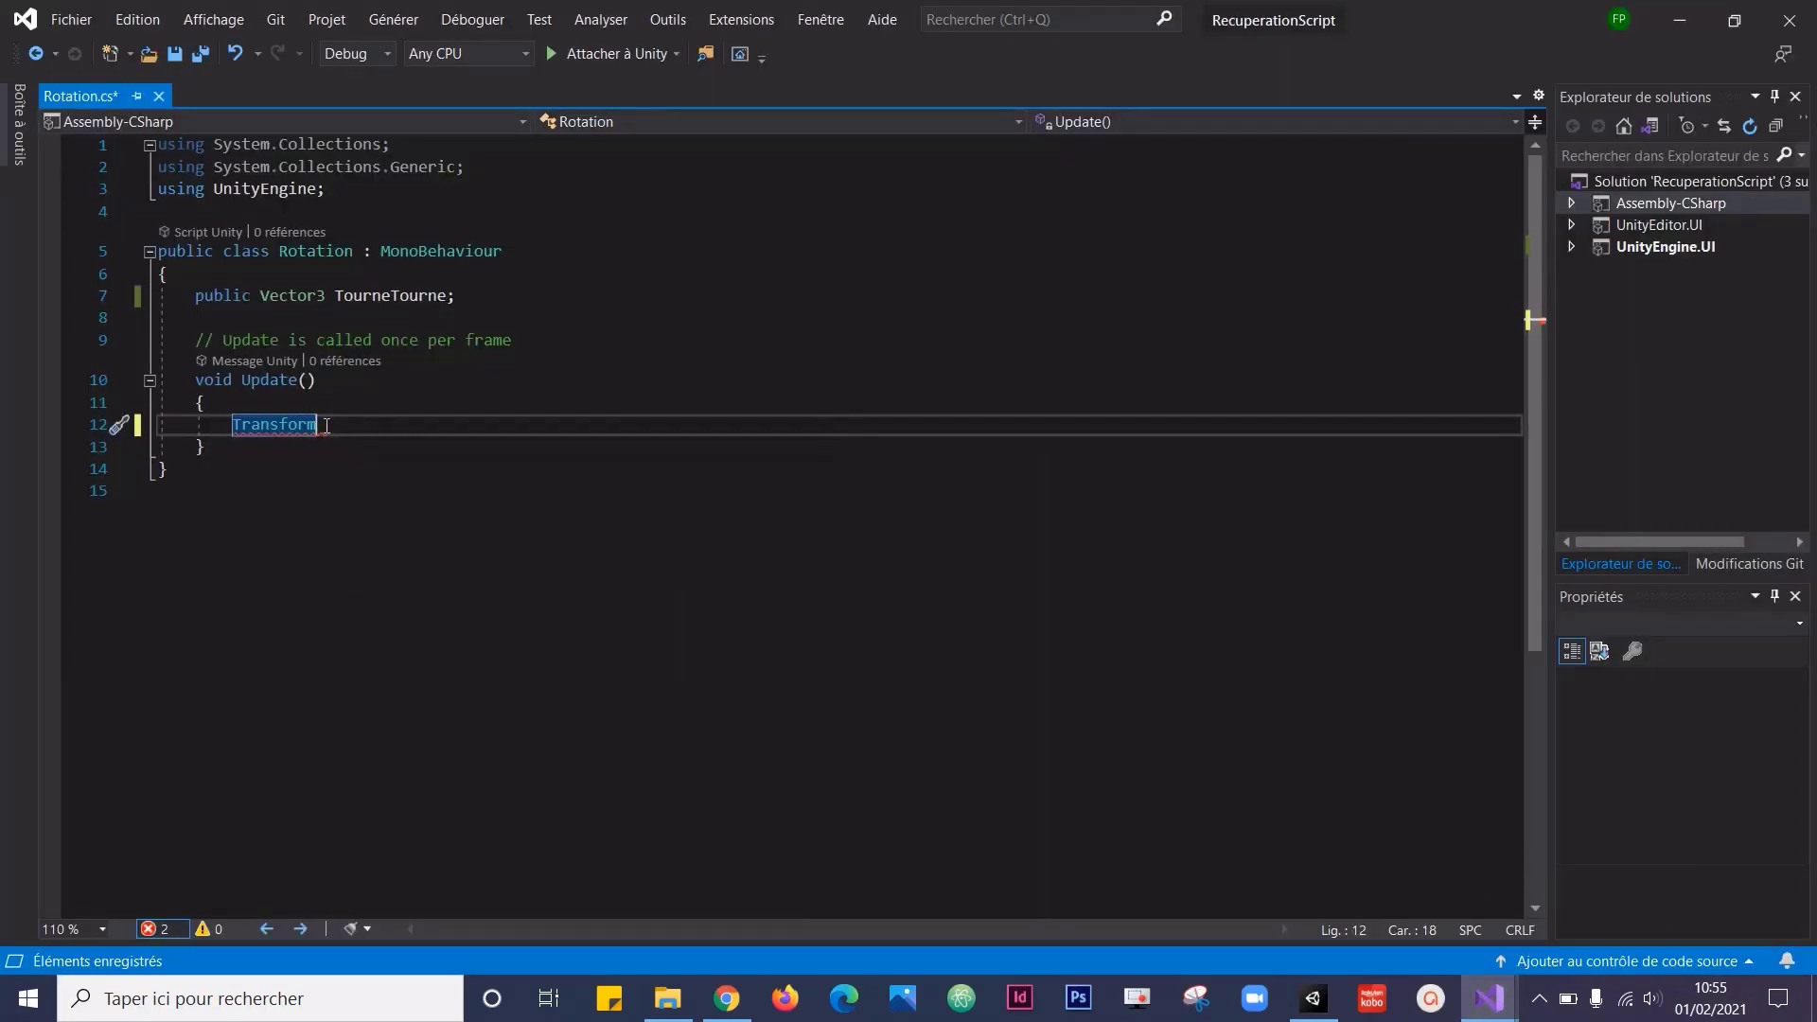
{"action": "type", "text": ".r"}
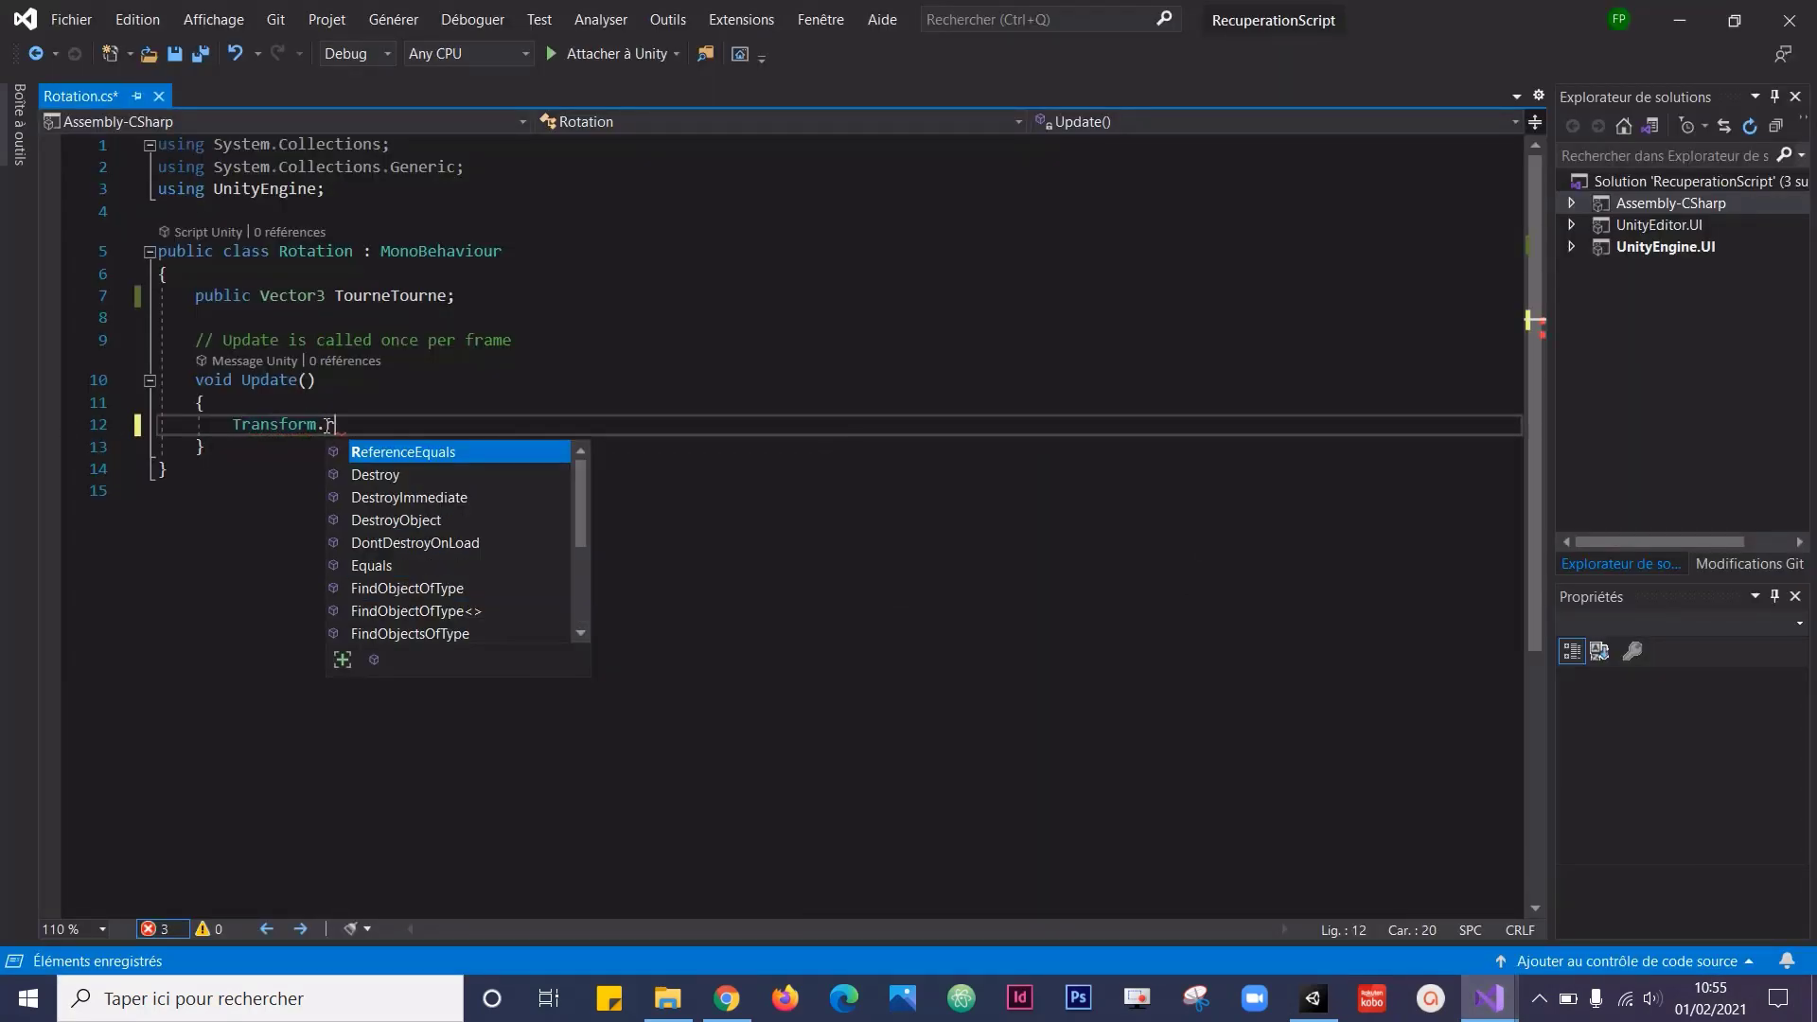
{"action": "type", "text": "o"}
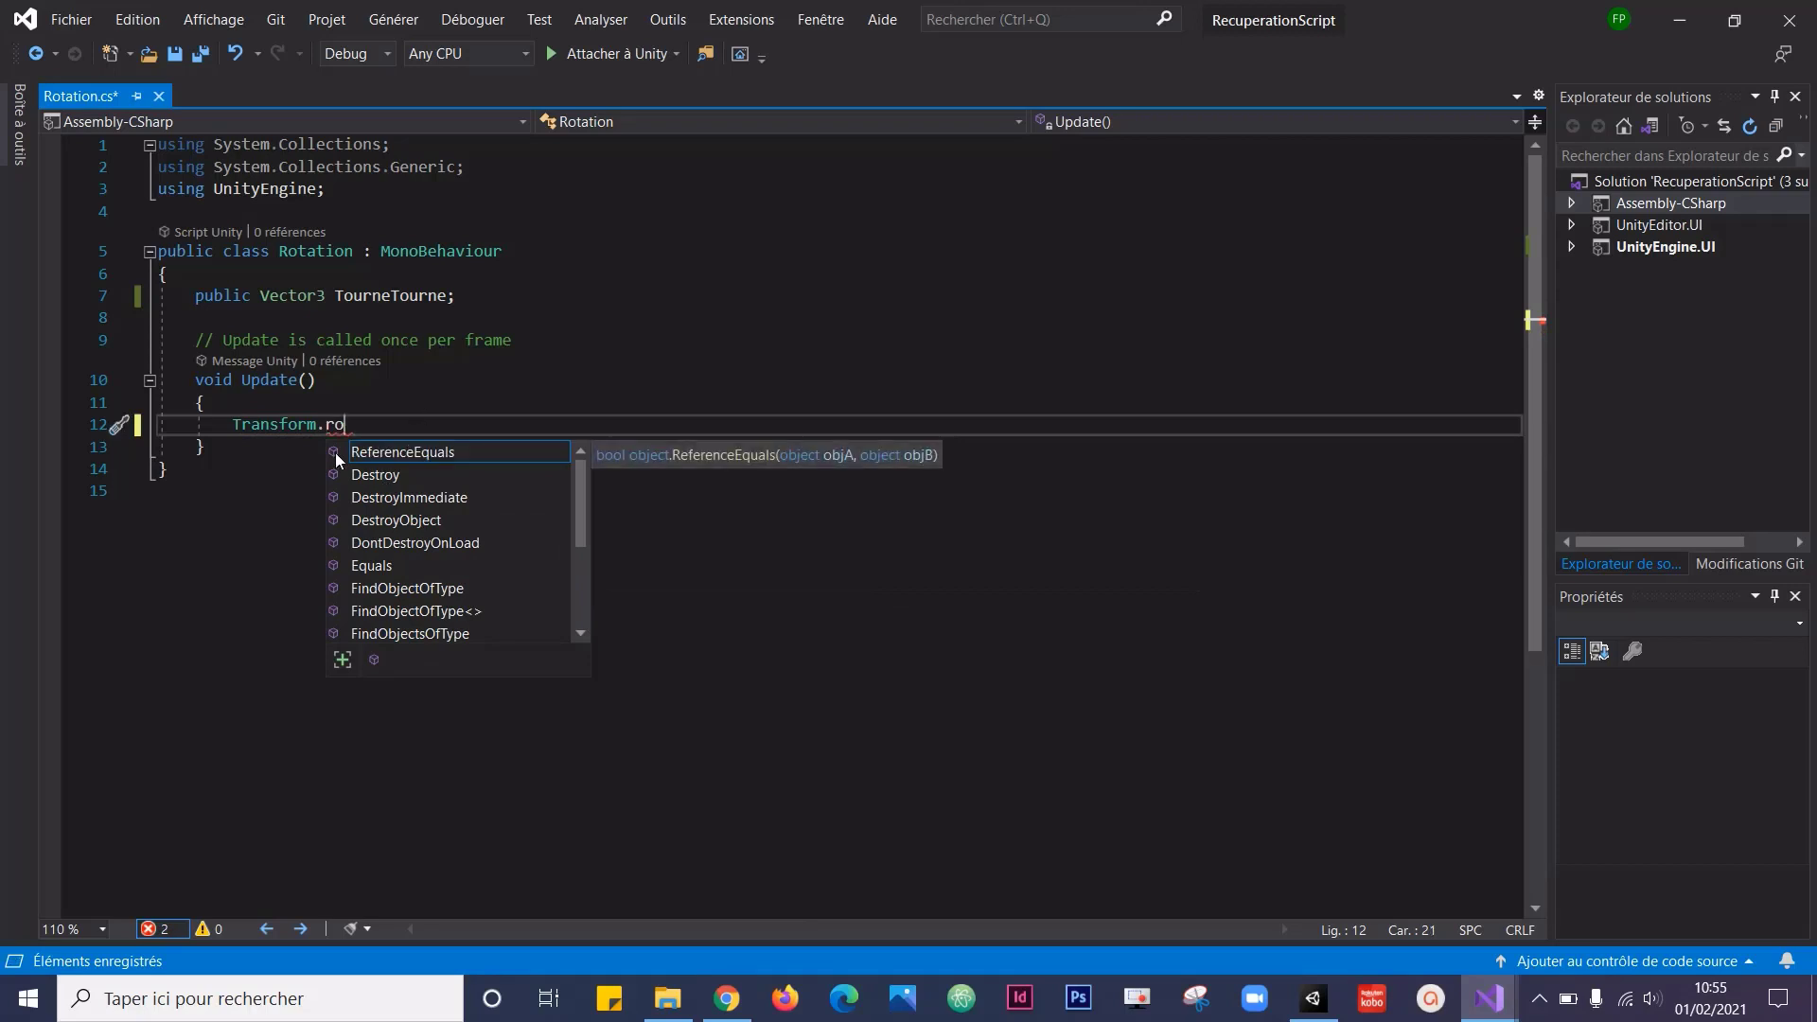
{"action": "left_click", "coordinate": [225, 428]}
{"action": "key", "text": "Delete"}
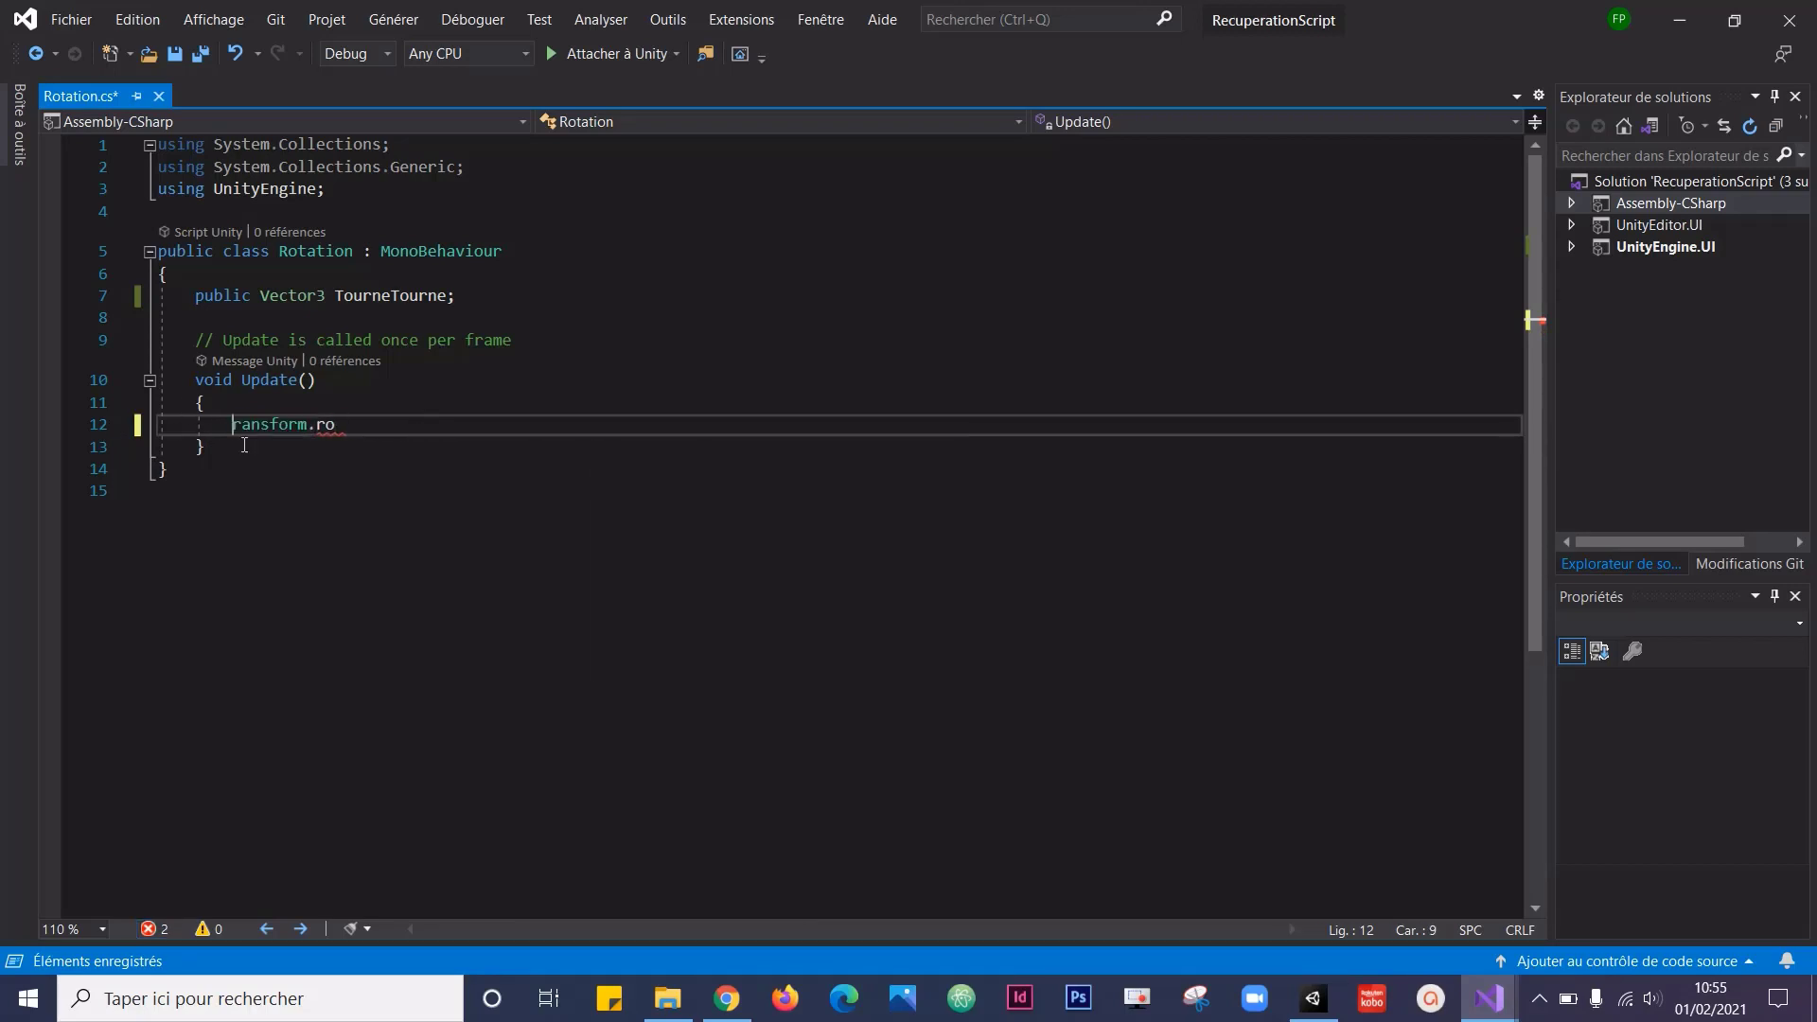
{"action": "type", "text": "t"}
{"action": "left_click", "coordinate": [347, 424]}
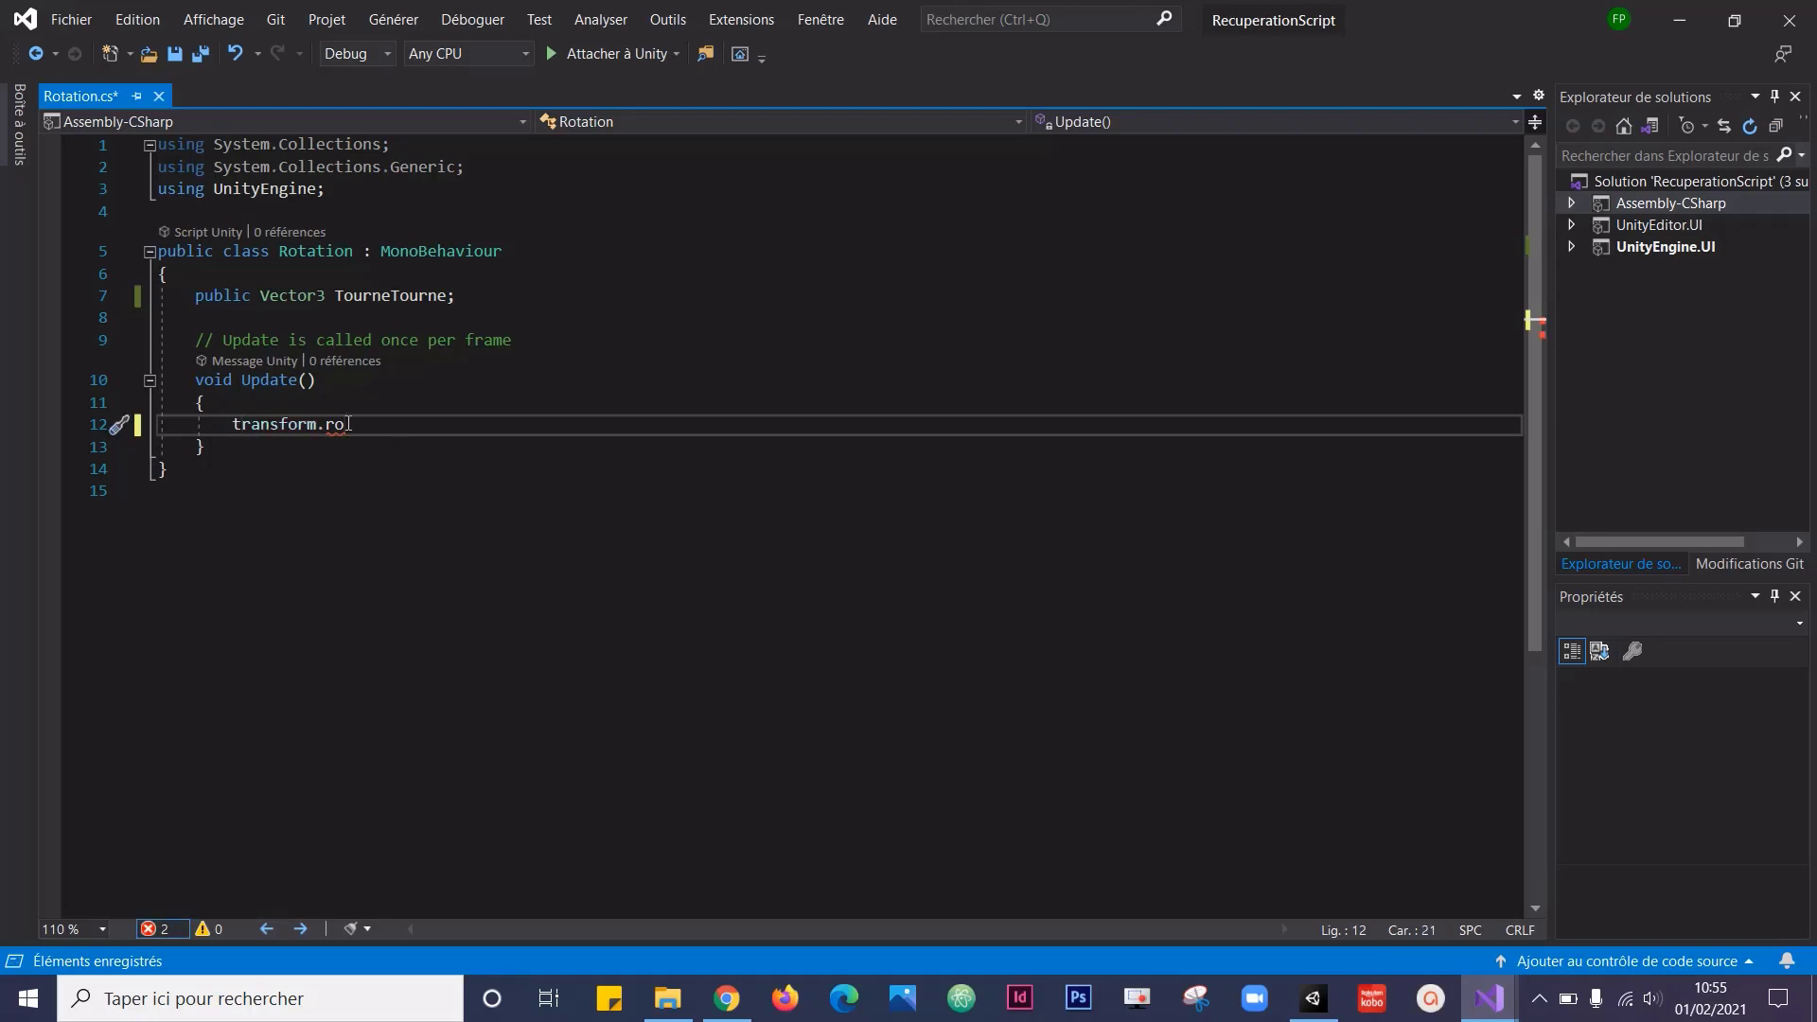
{"action": "key", "text": "BackSpace"}
{"action": "key", "text": "BackSpace"}
{"action": "type", "text": "R"}
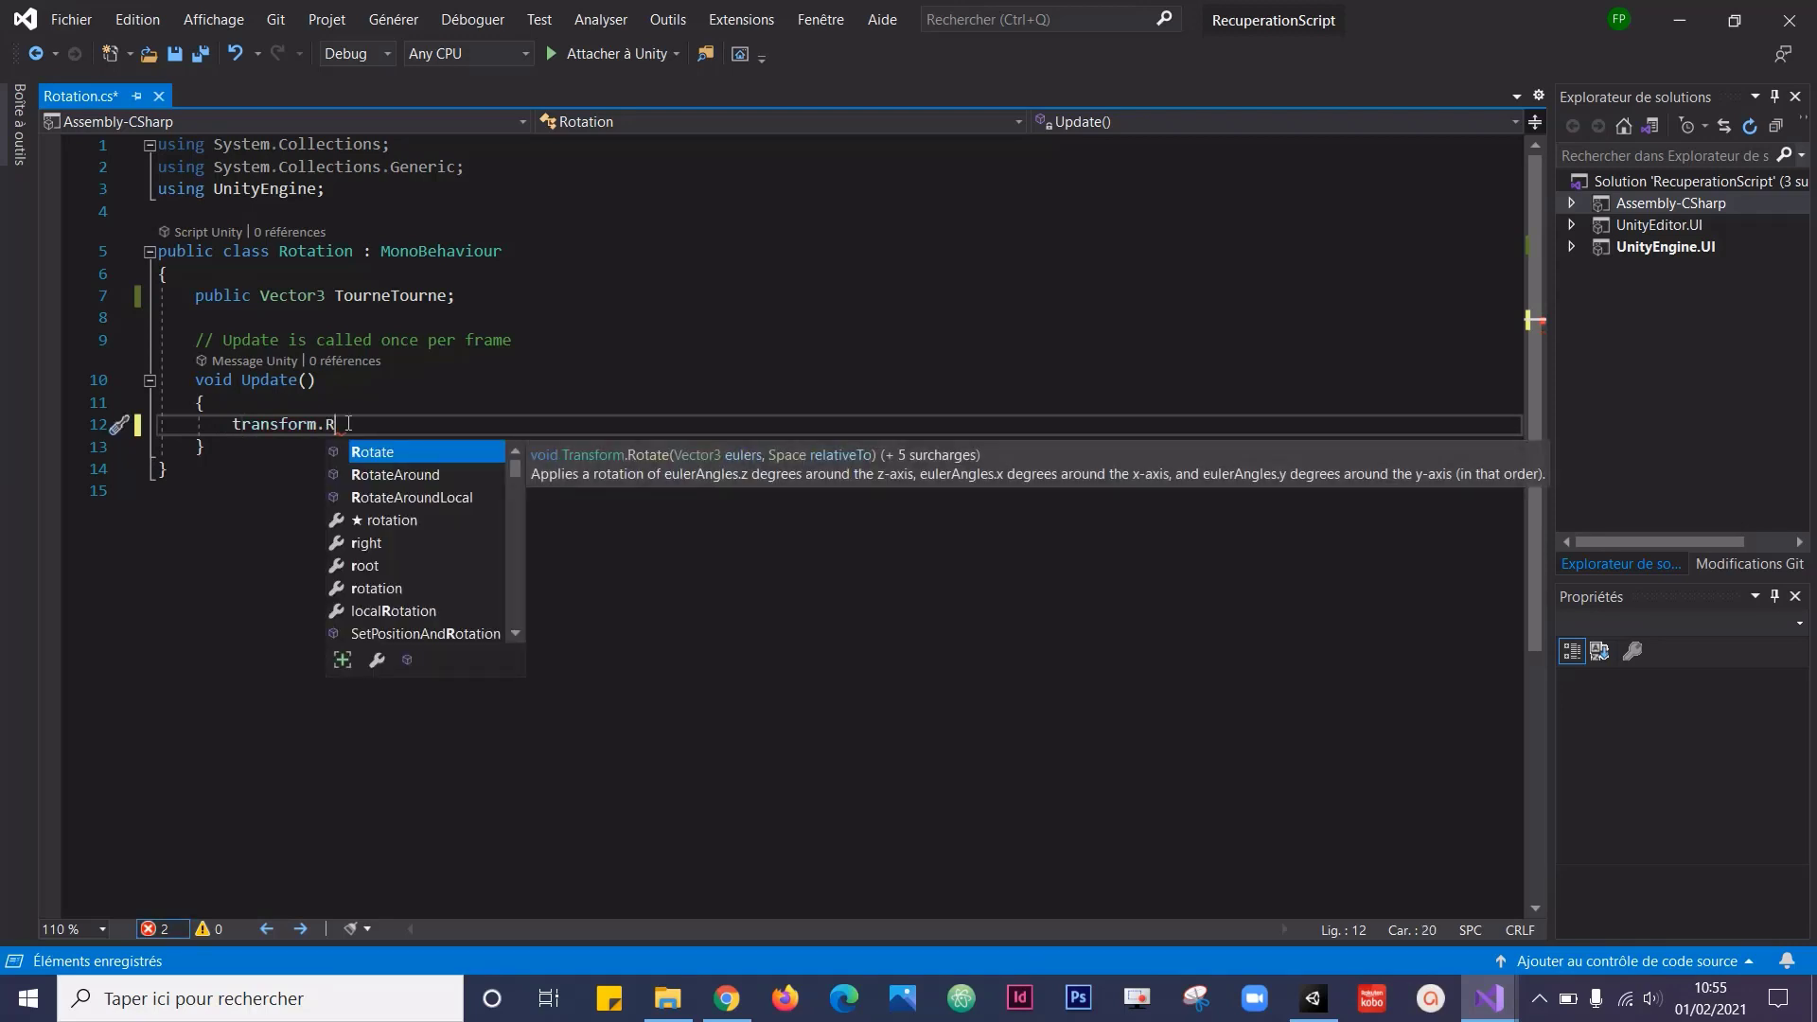
{"action": "double_click", "coordinate": [373, 451]}
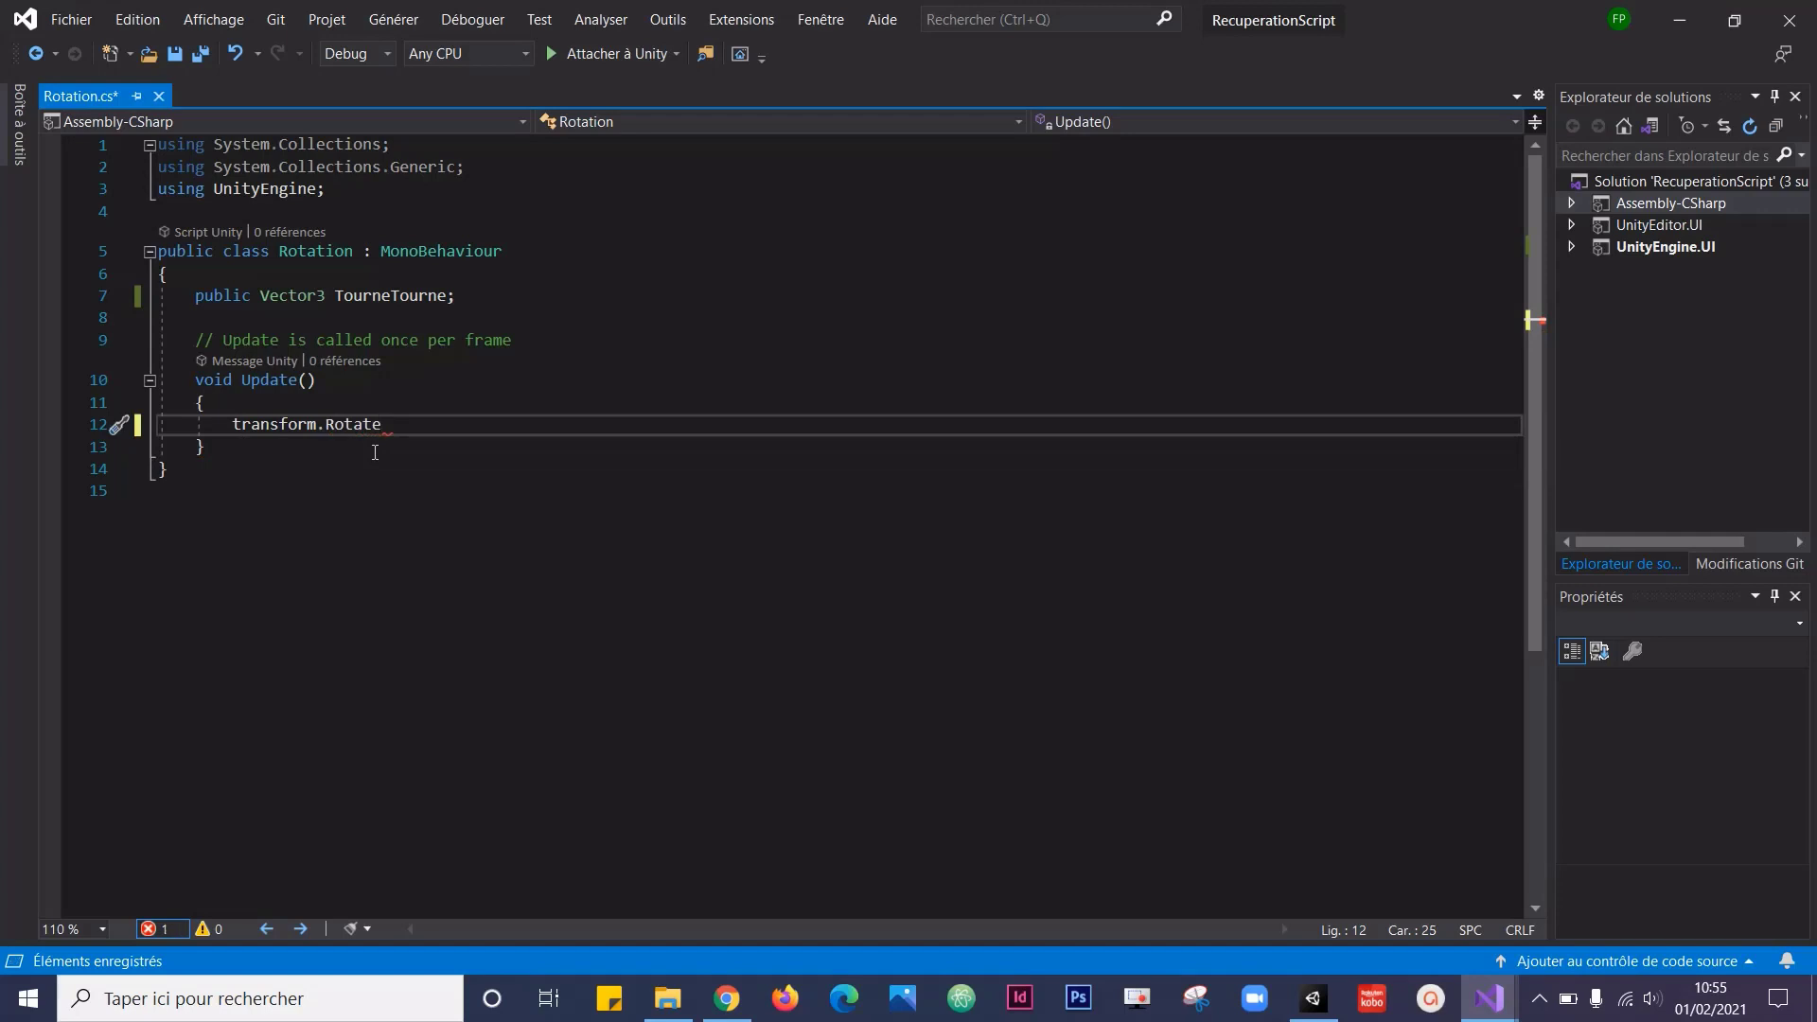
Pass TourneTourne to Rotate, end the line with a semicolon, and save.
{"action": "type", "text": "("}
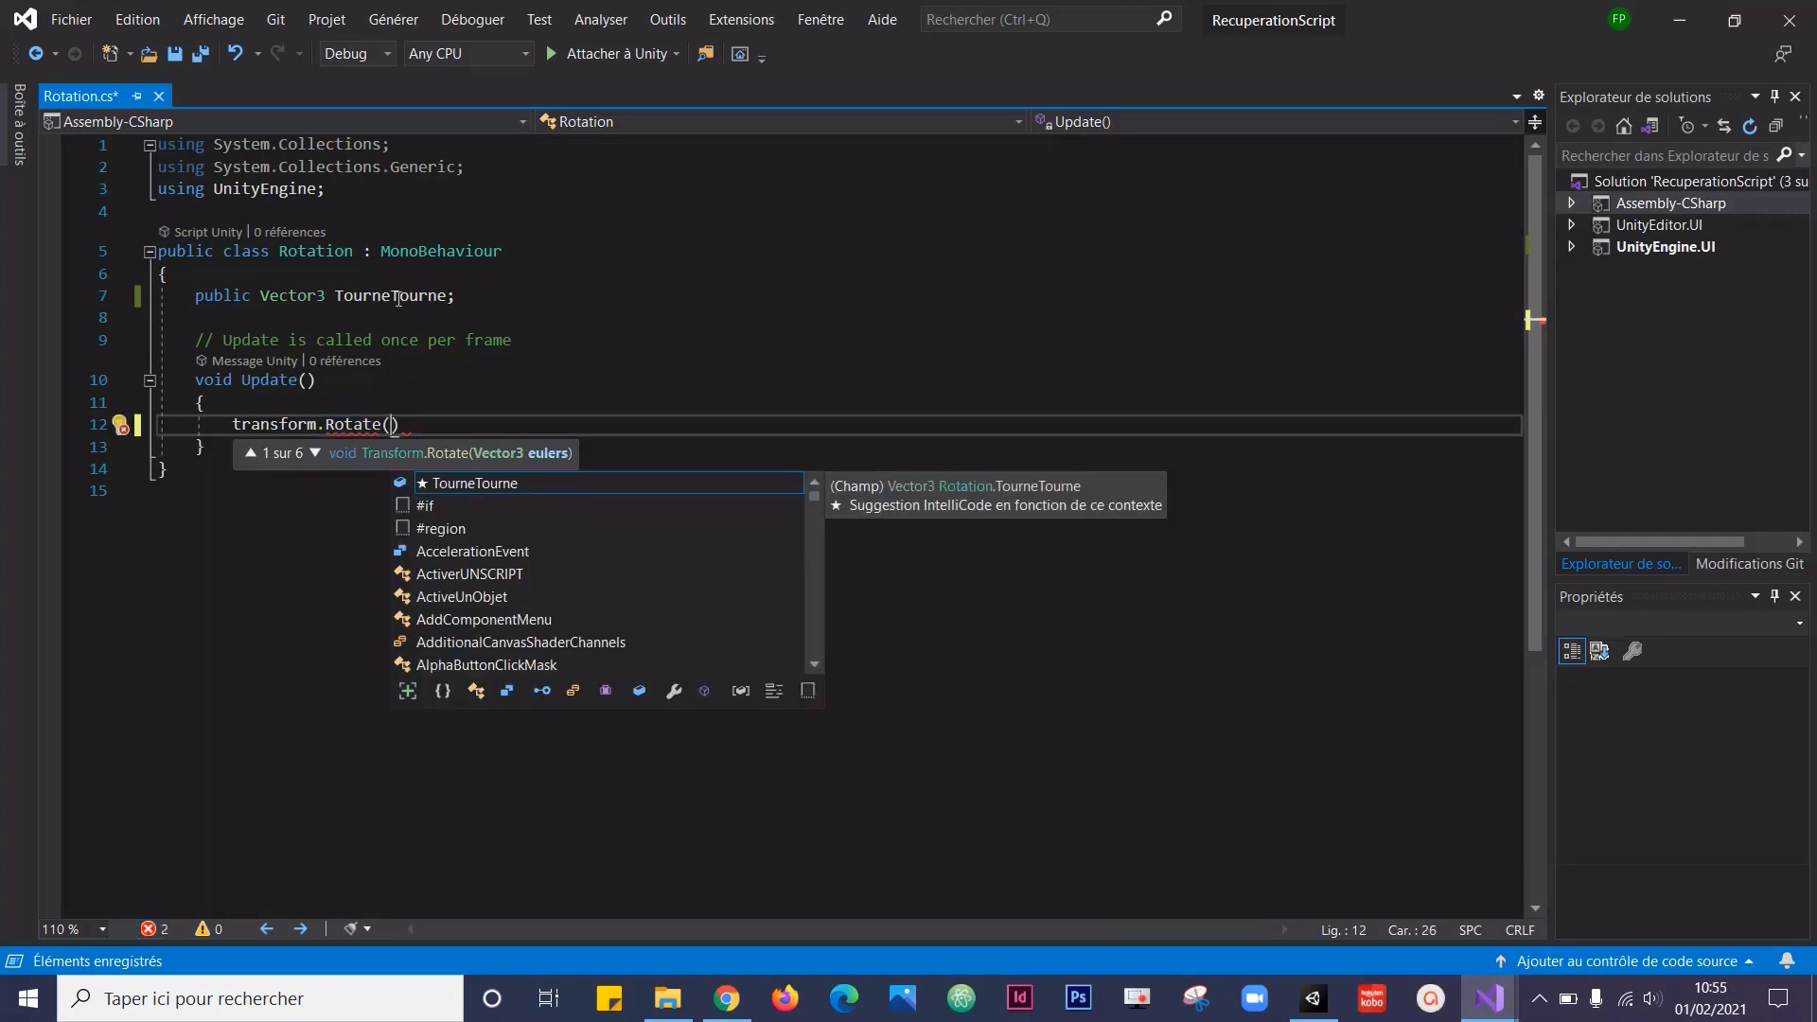
{"action": "left_click_drag", "start_coordinate": [336, 295], "coordinate": [432, 310]}
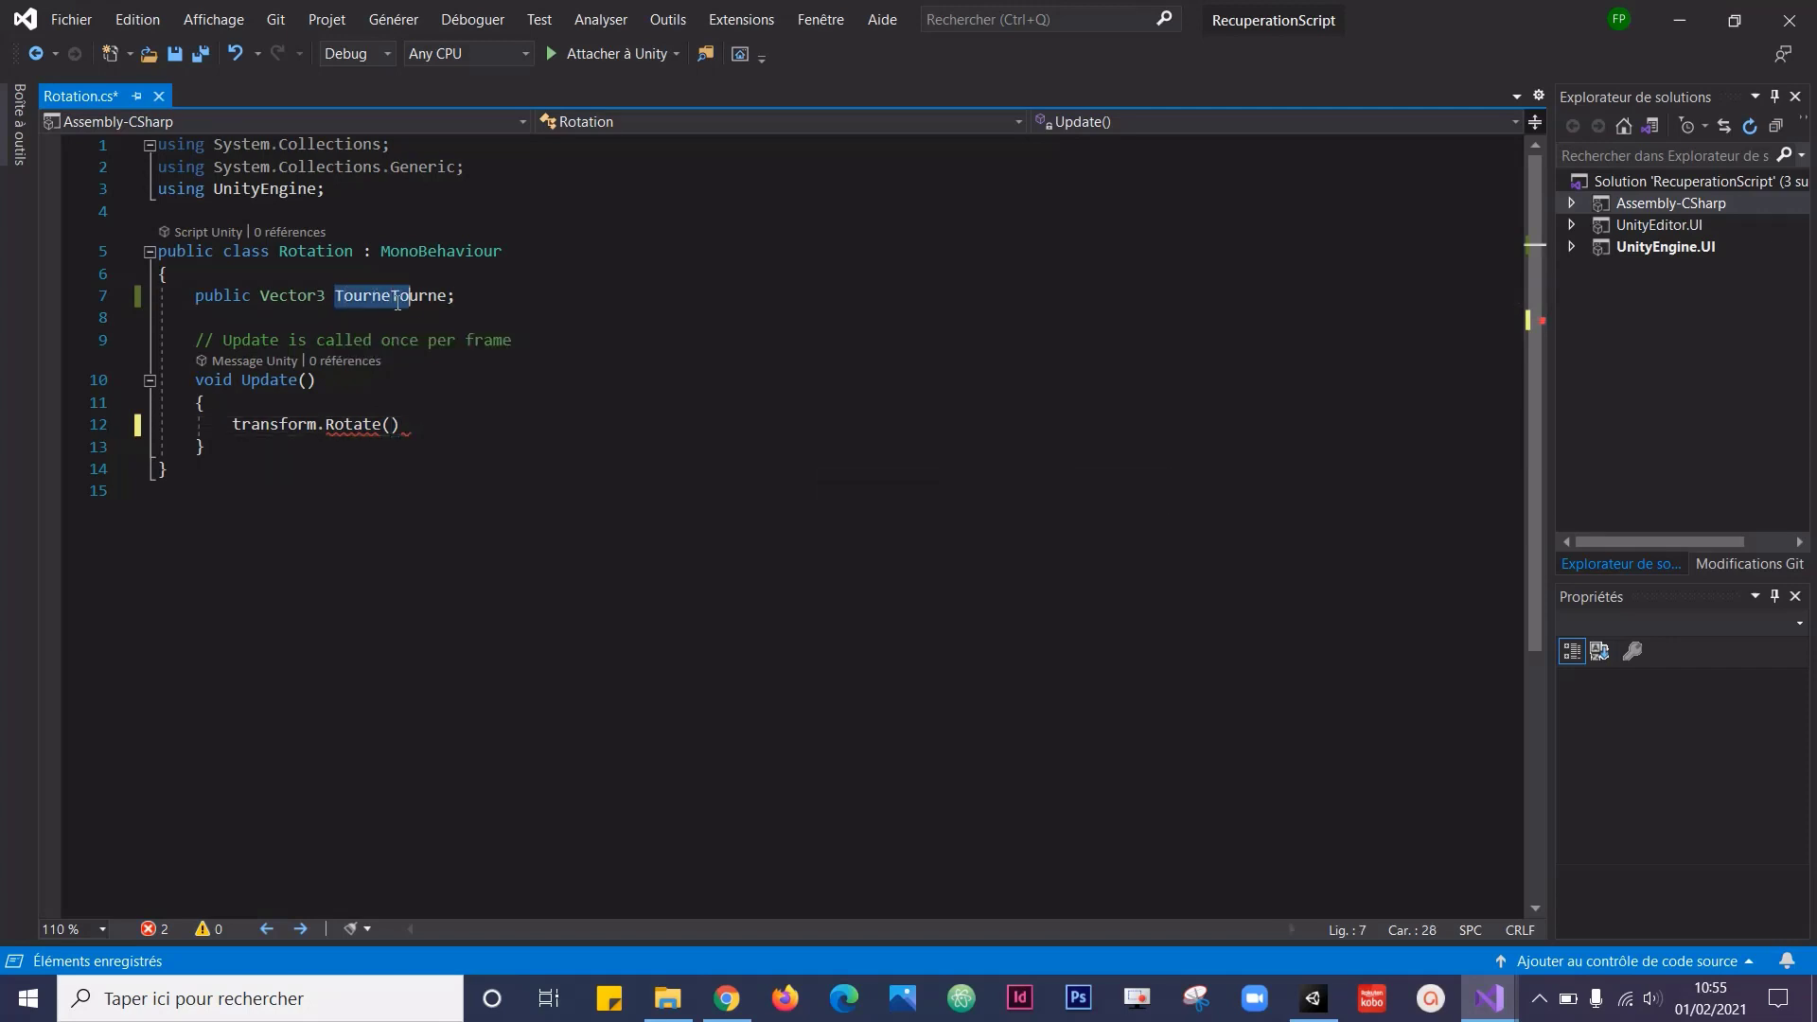
{"action": "left_click", "coordinate": [448, 297]}
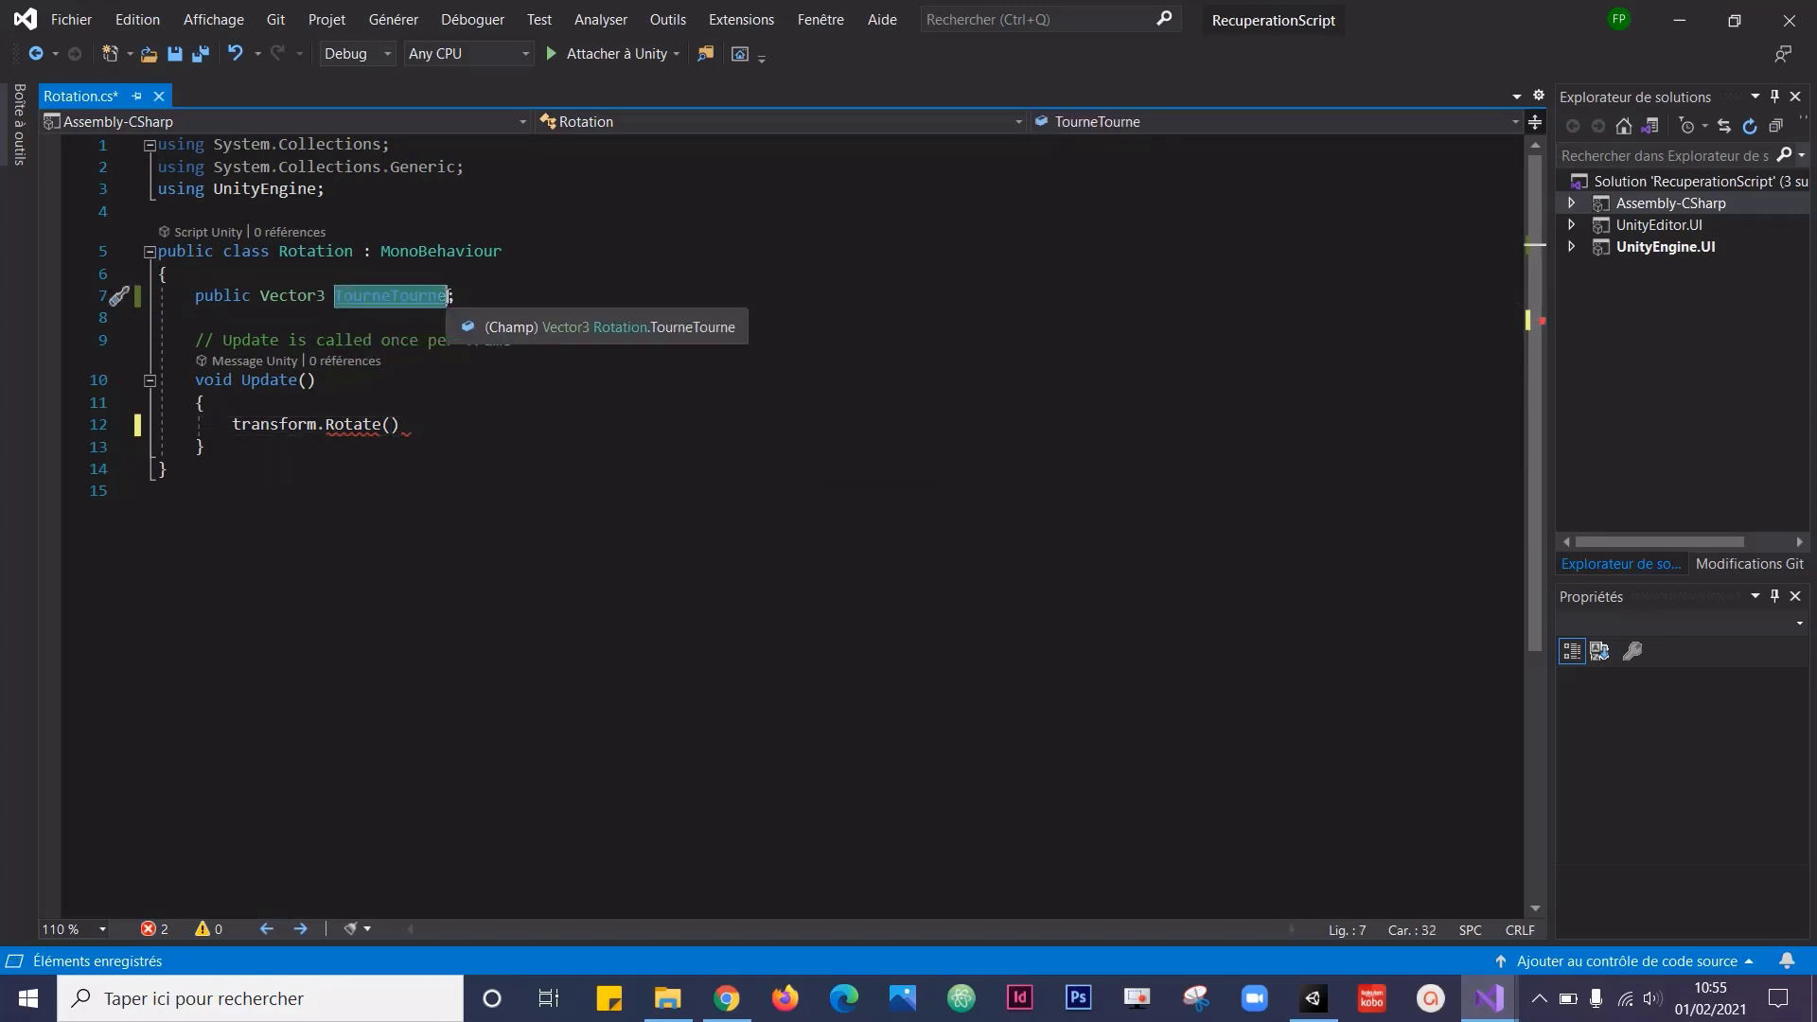
{"action": "left_click", "coordinate": [390, 425]}
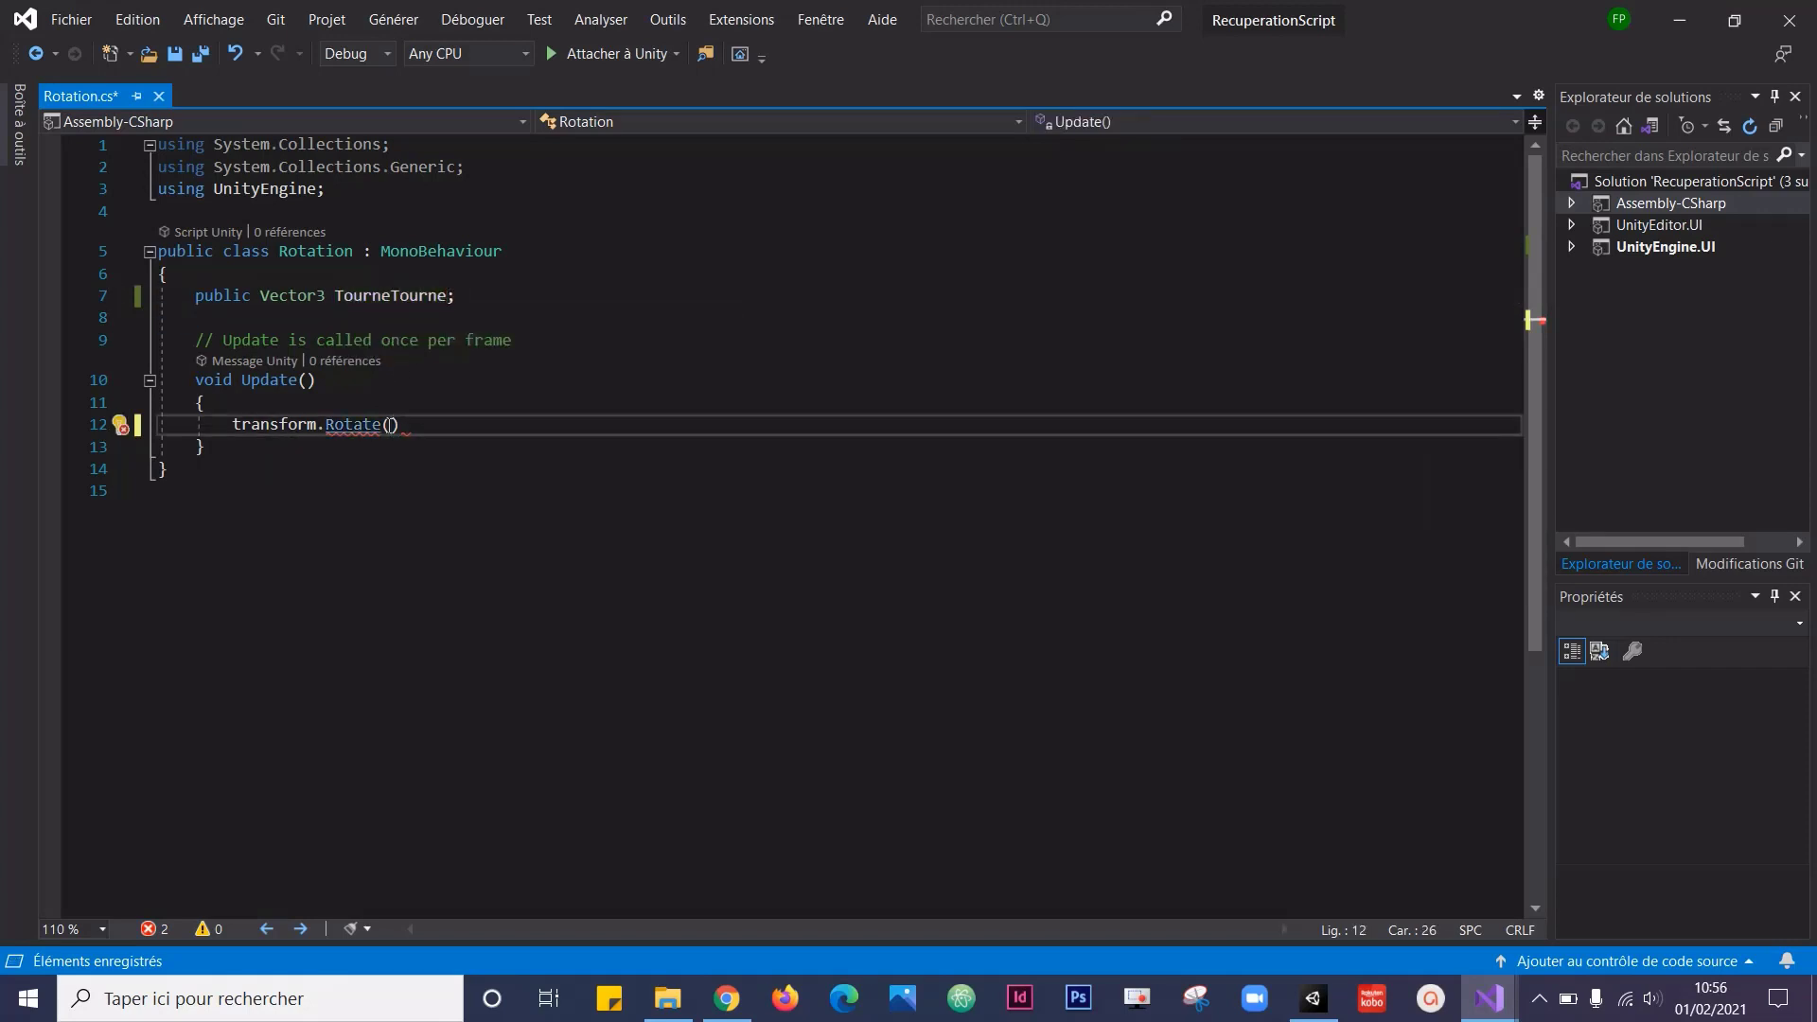
{"action": "type", "text": "TourneTourne"}
{"action": "left_click", "coordinate": [521, 425]}
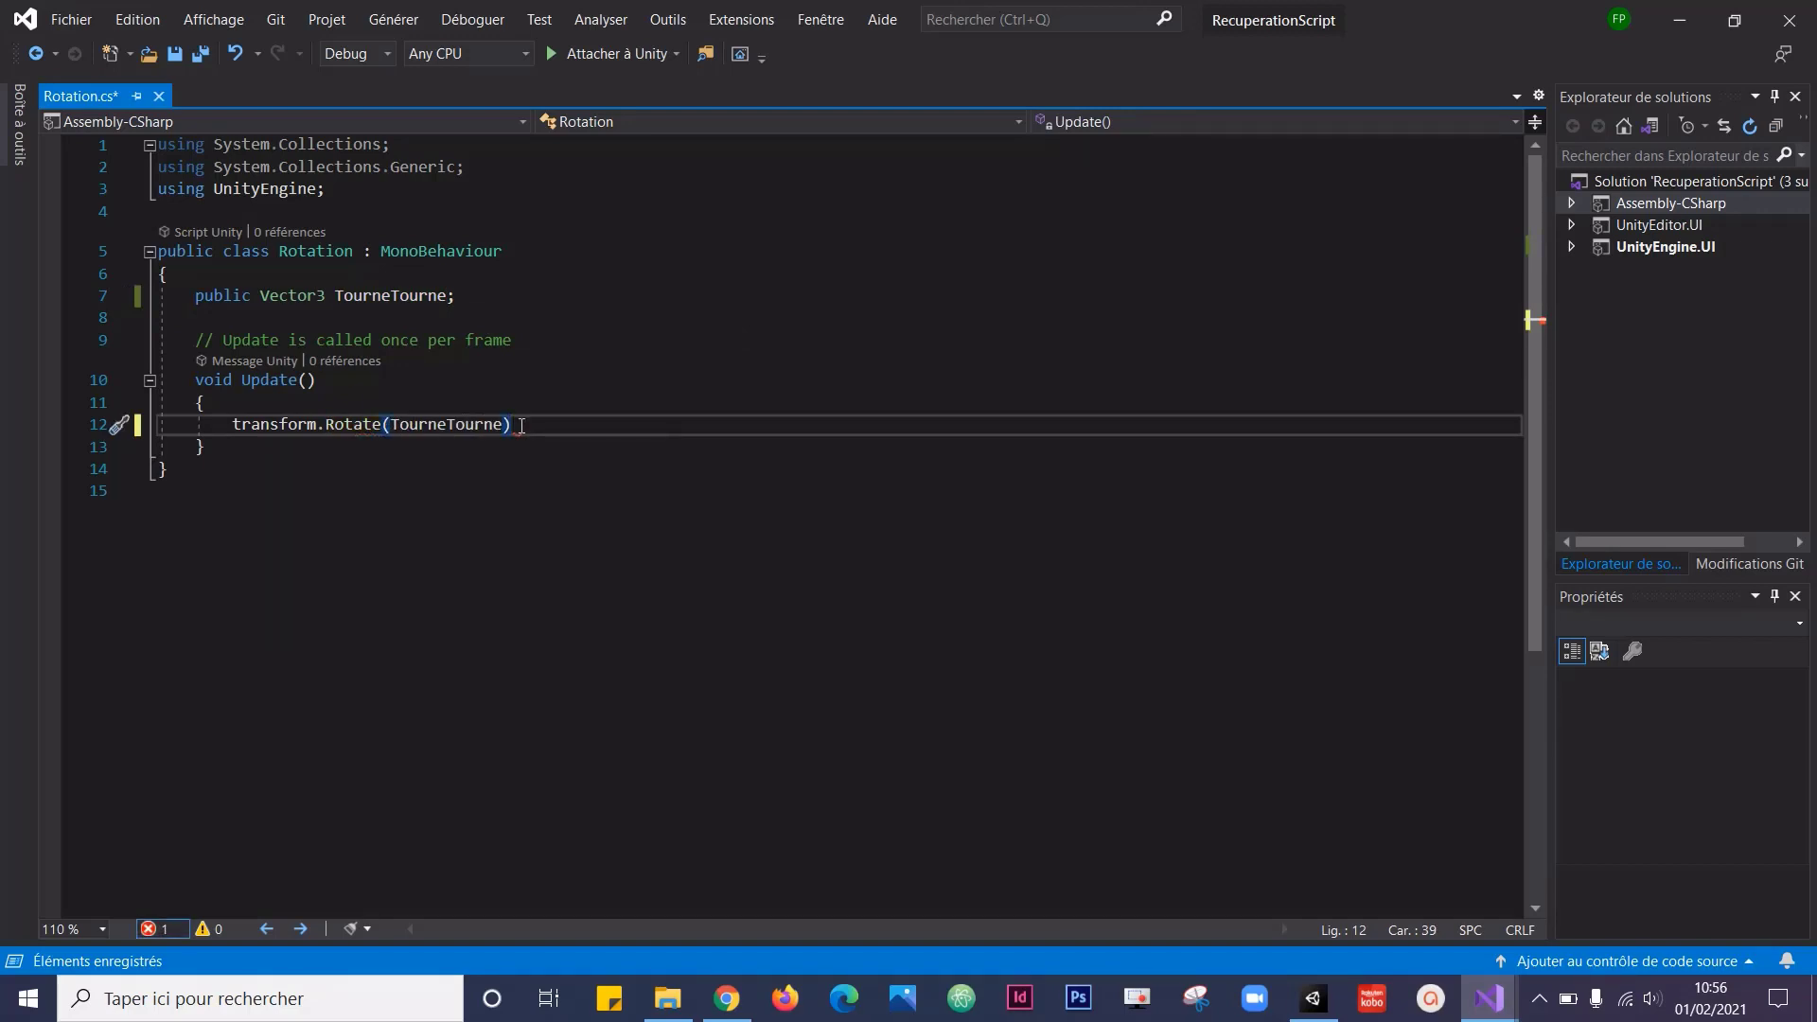
{"action": "type", "text": ";"}
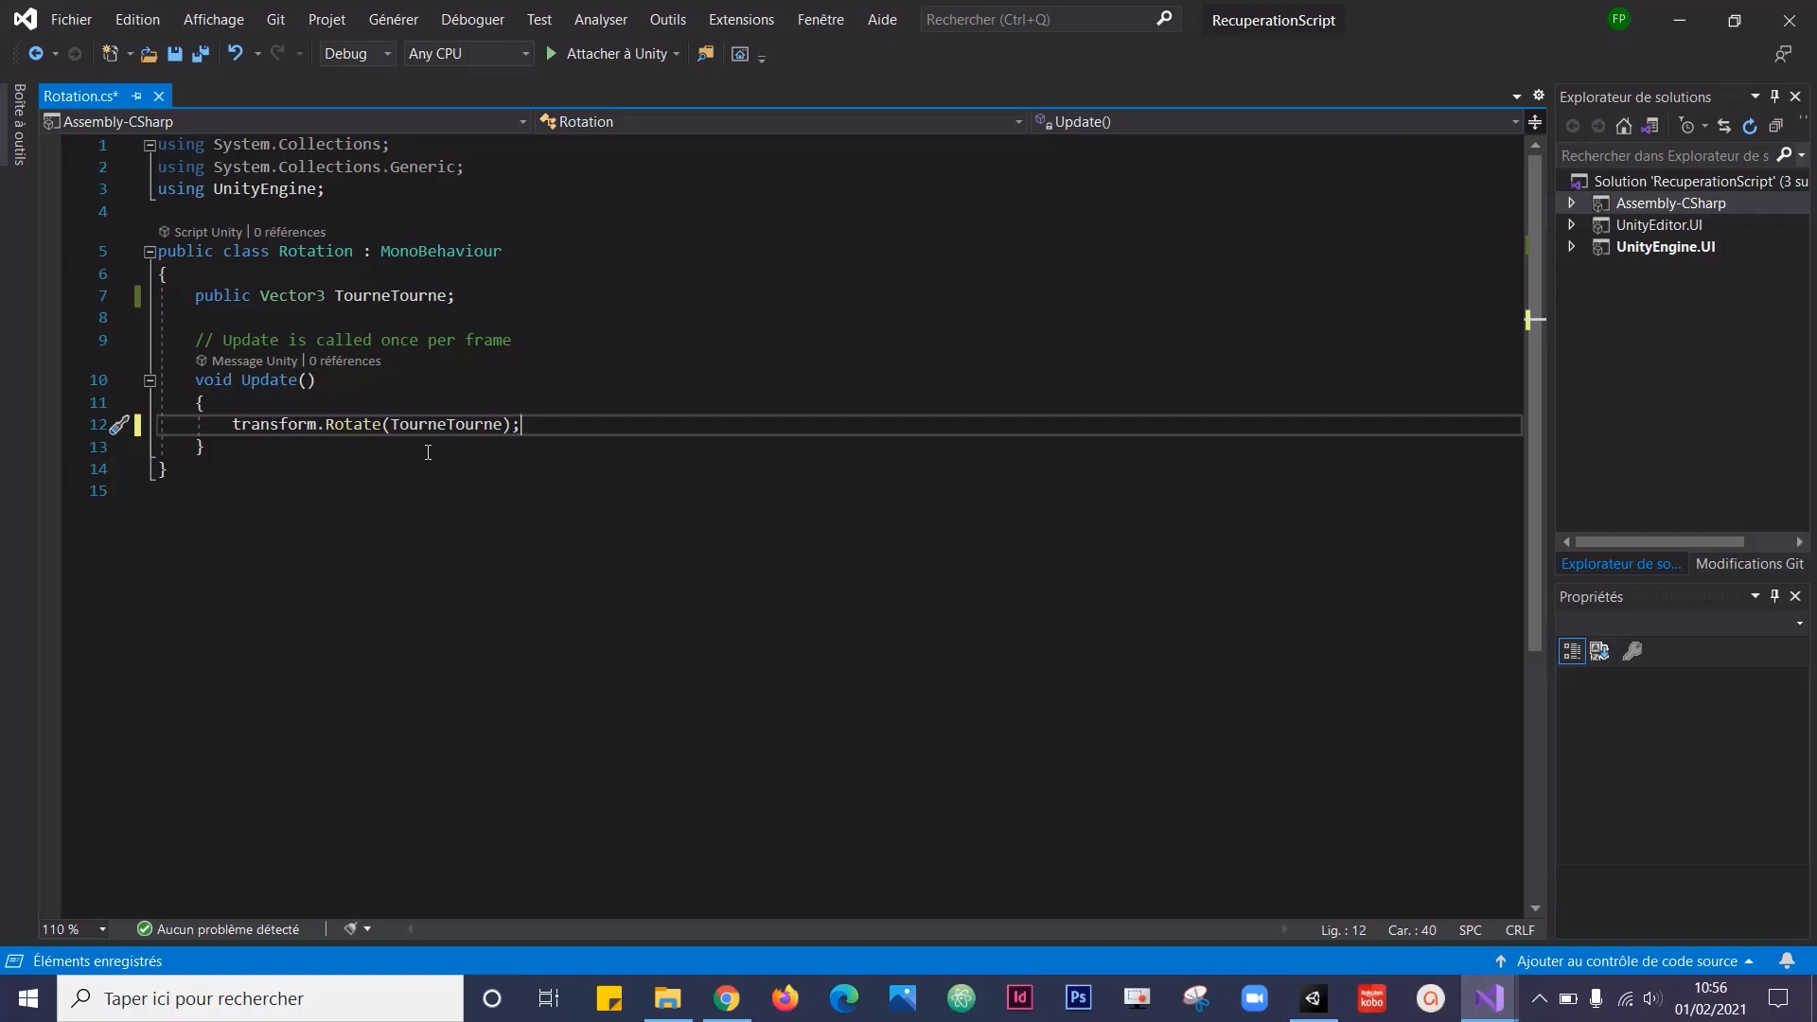
{"action": "key", "text": "ctrl+s"}
{"action": "left_click", "coordinate": [1312, 1001]}
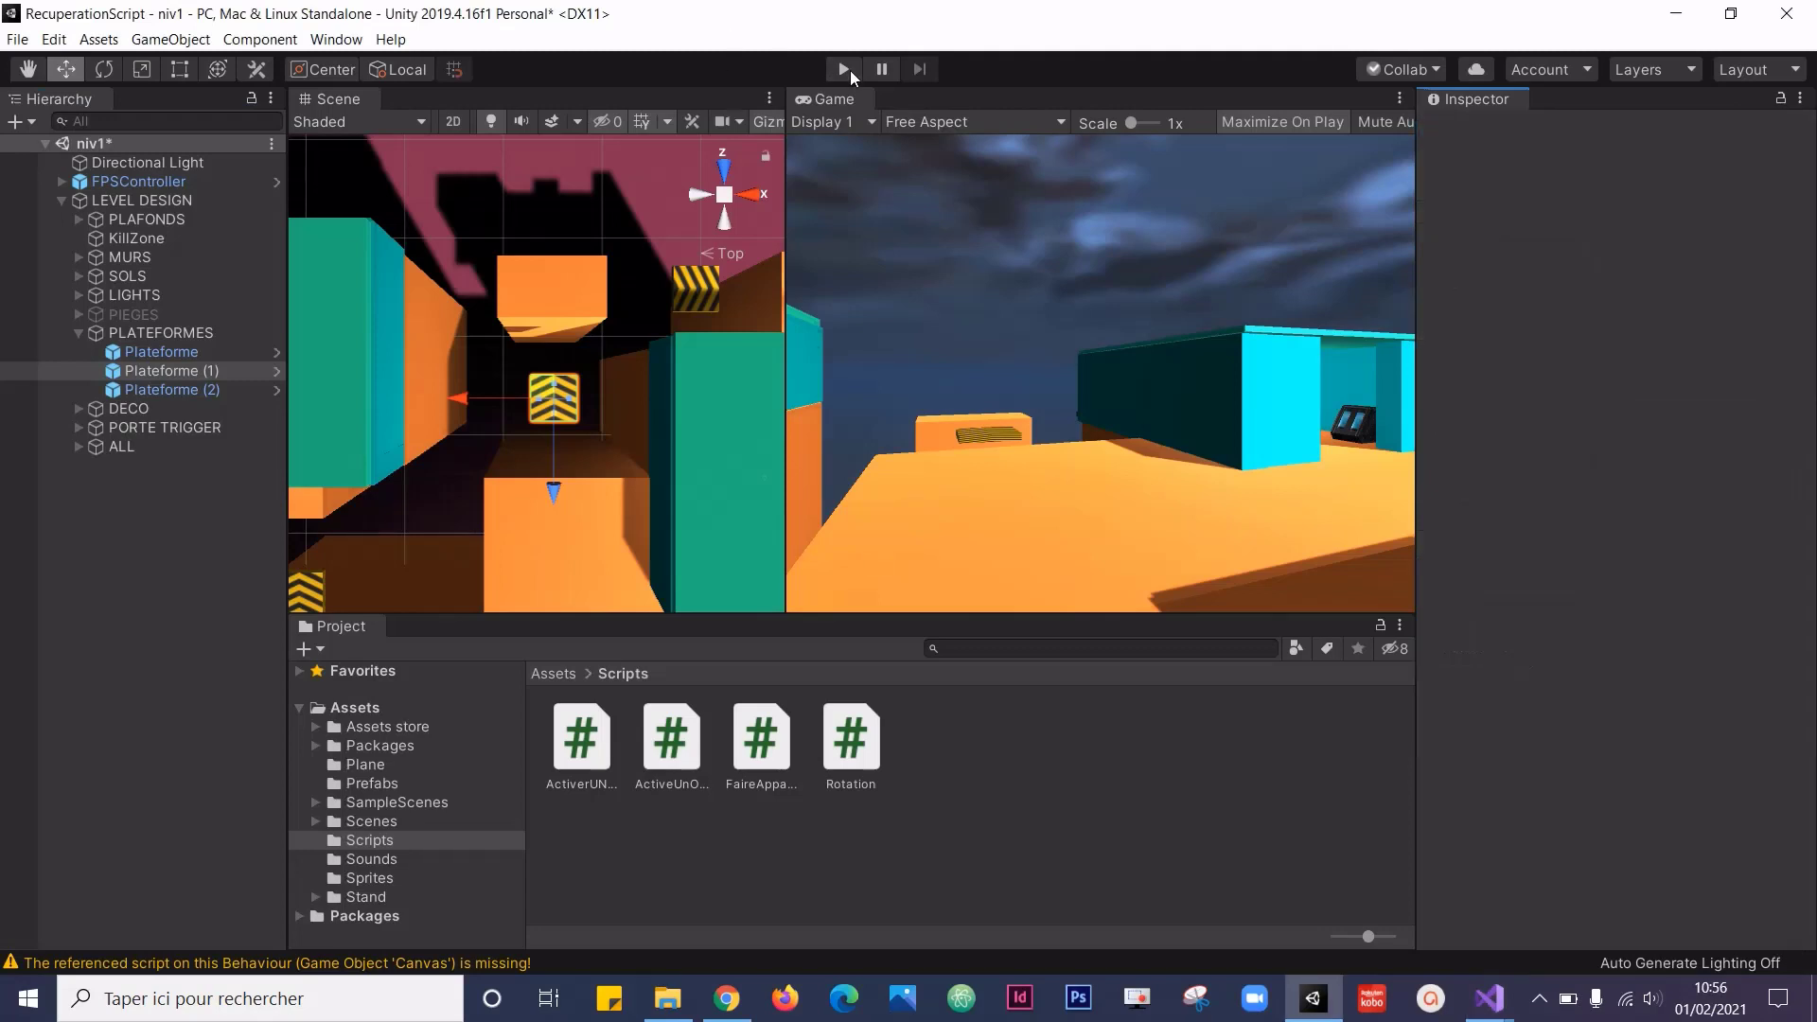
{"action": "left_click", "coordinate": [842, 70]}
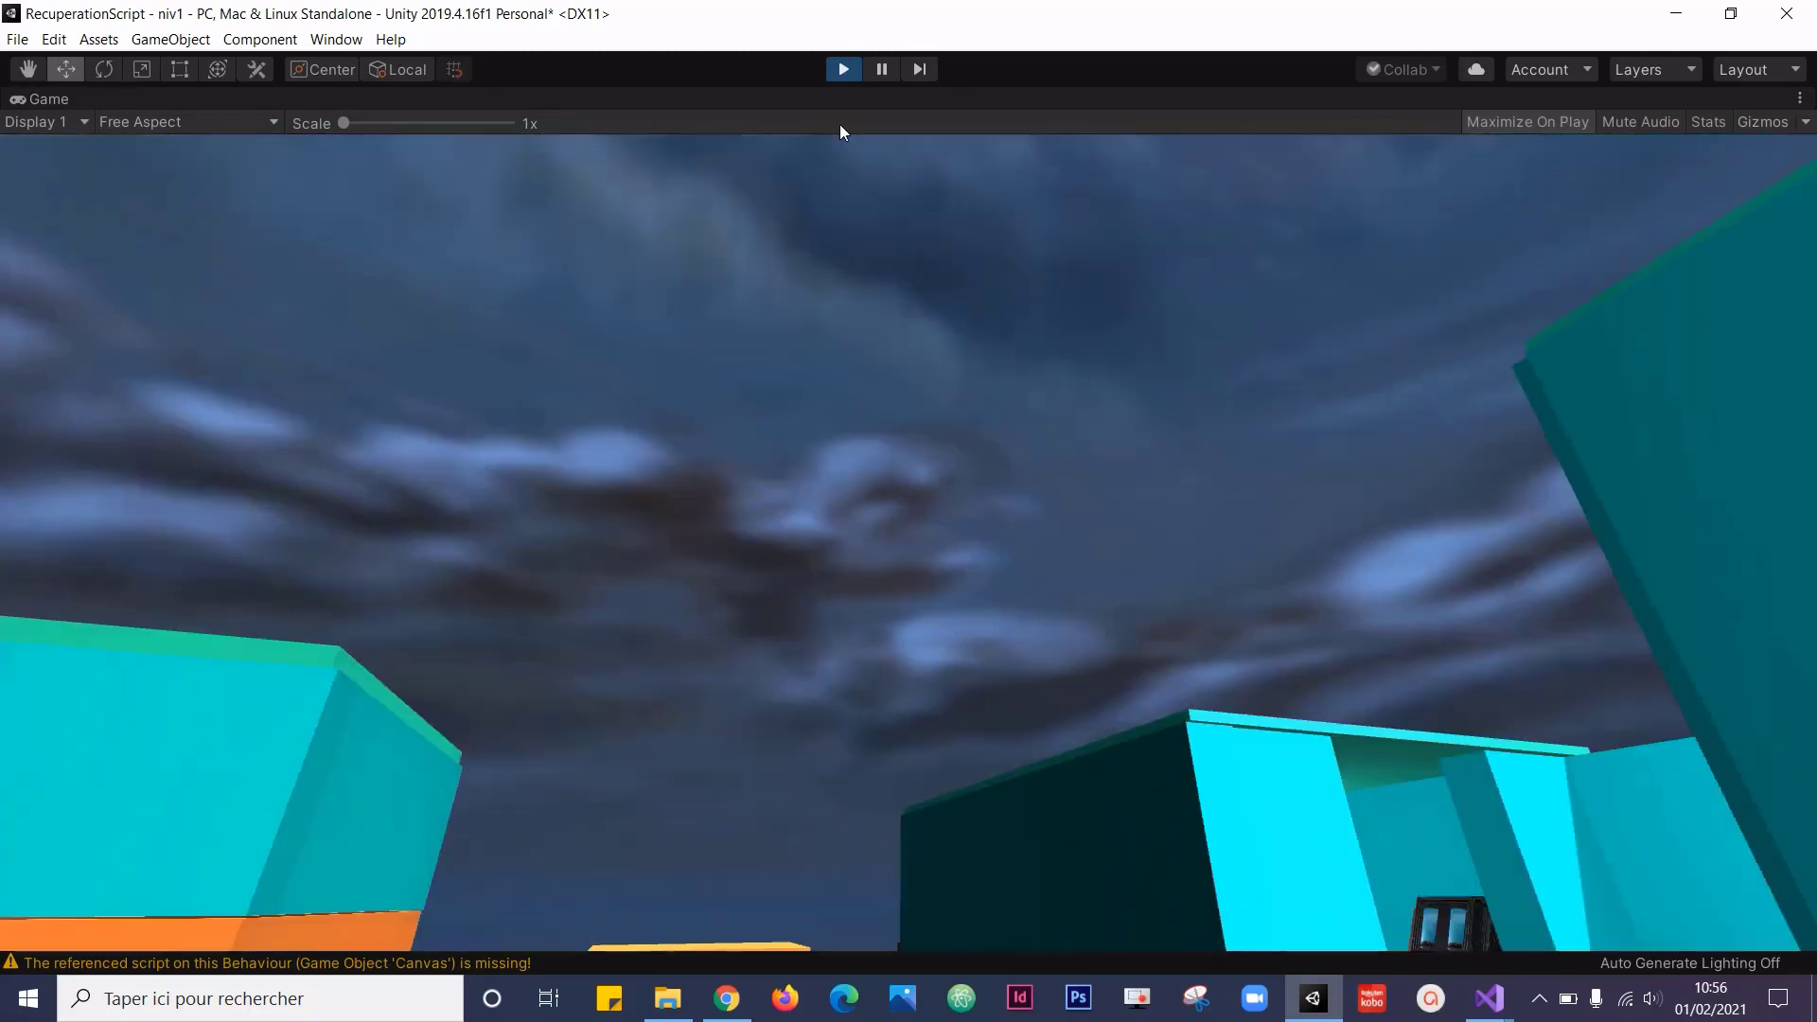
{"action": "left_click", "coordinate": [843, 69]}
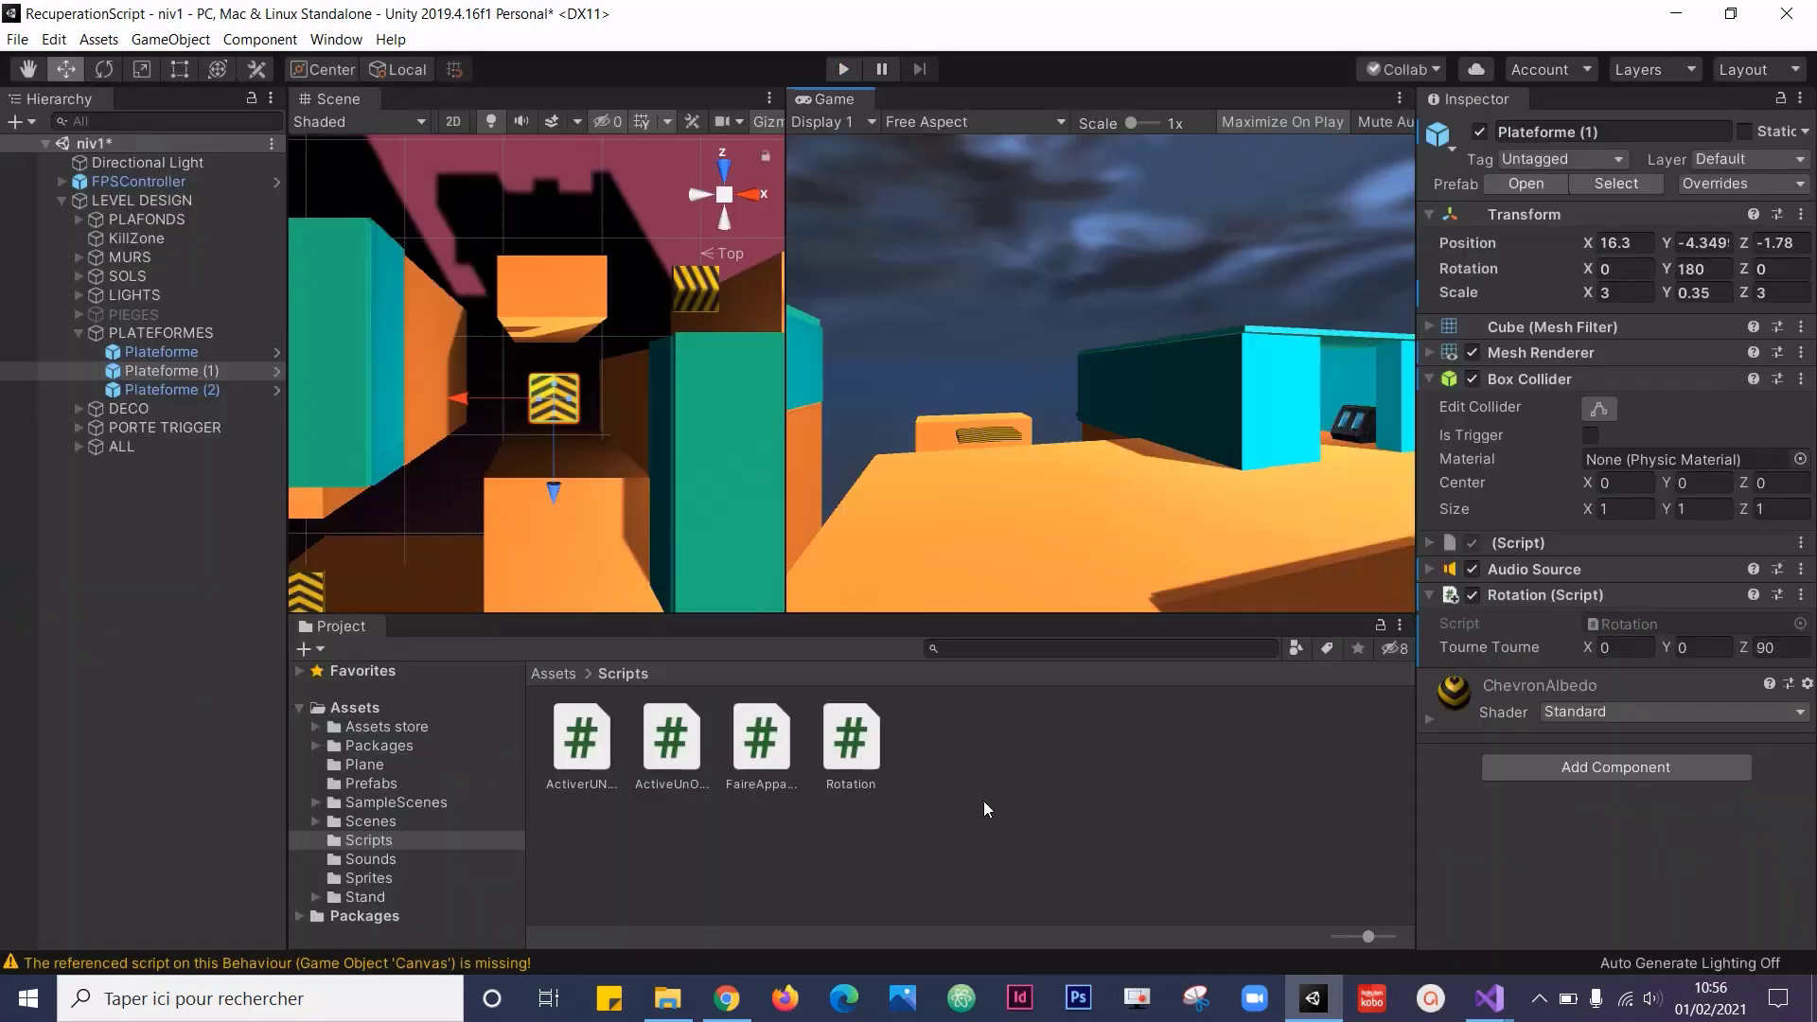
{"action": "left_click", "coordinate": [856, 742]}
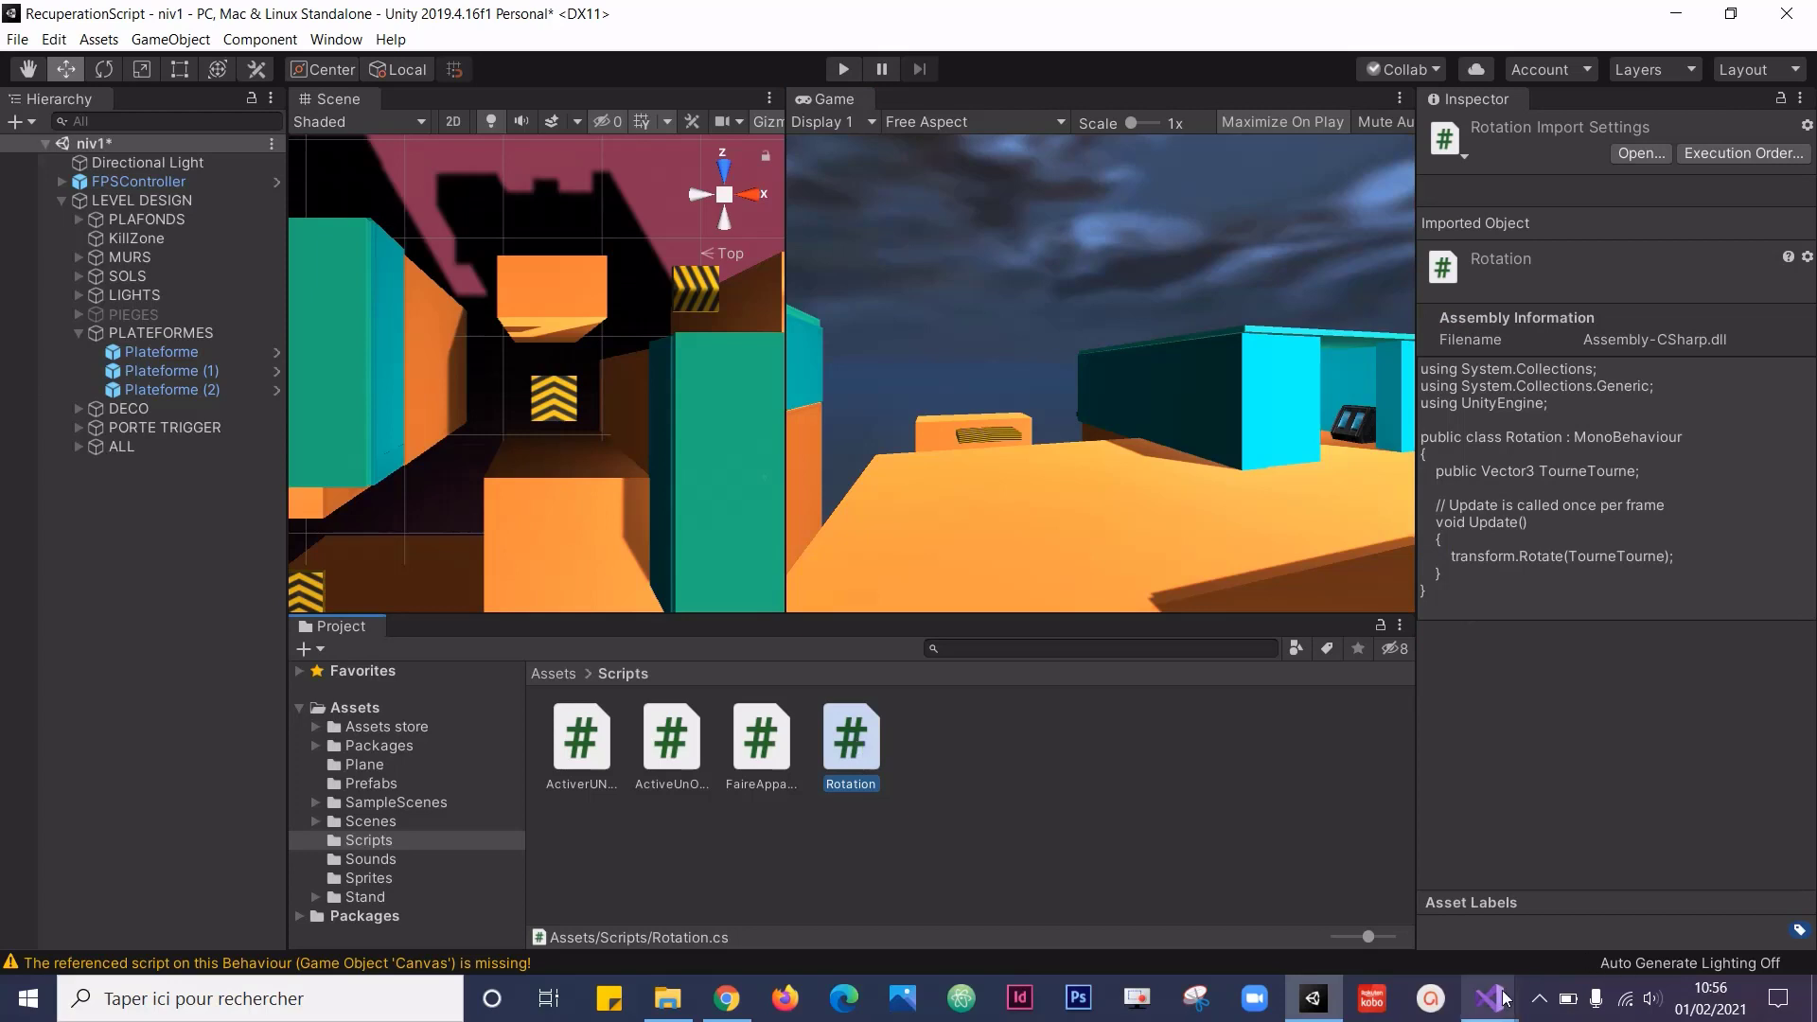
{"action": "mouse_move", "coordinate": [1491, 998]}
{"action": "left_click", "coordinate": [1505, 924]}
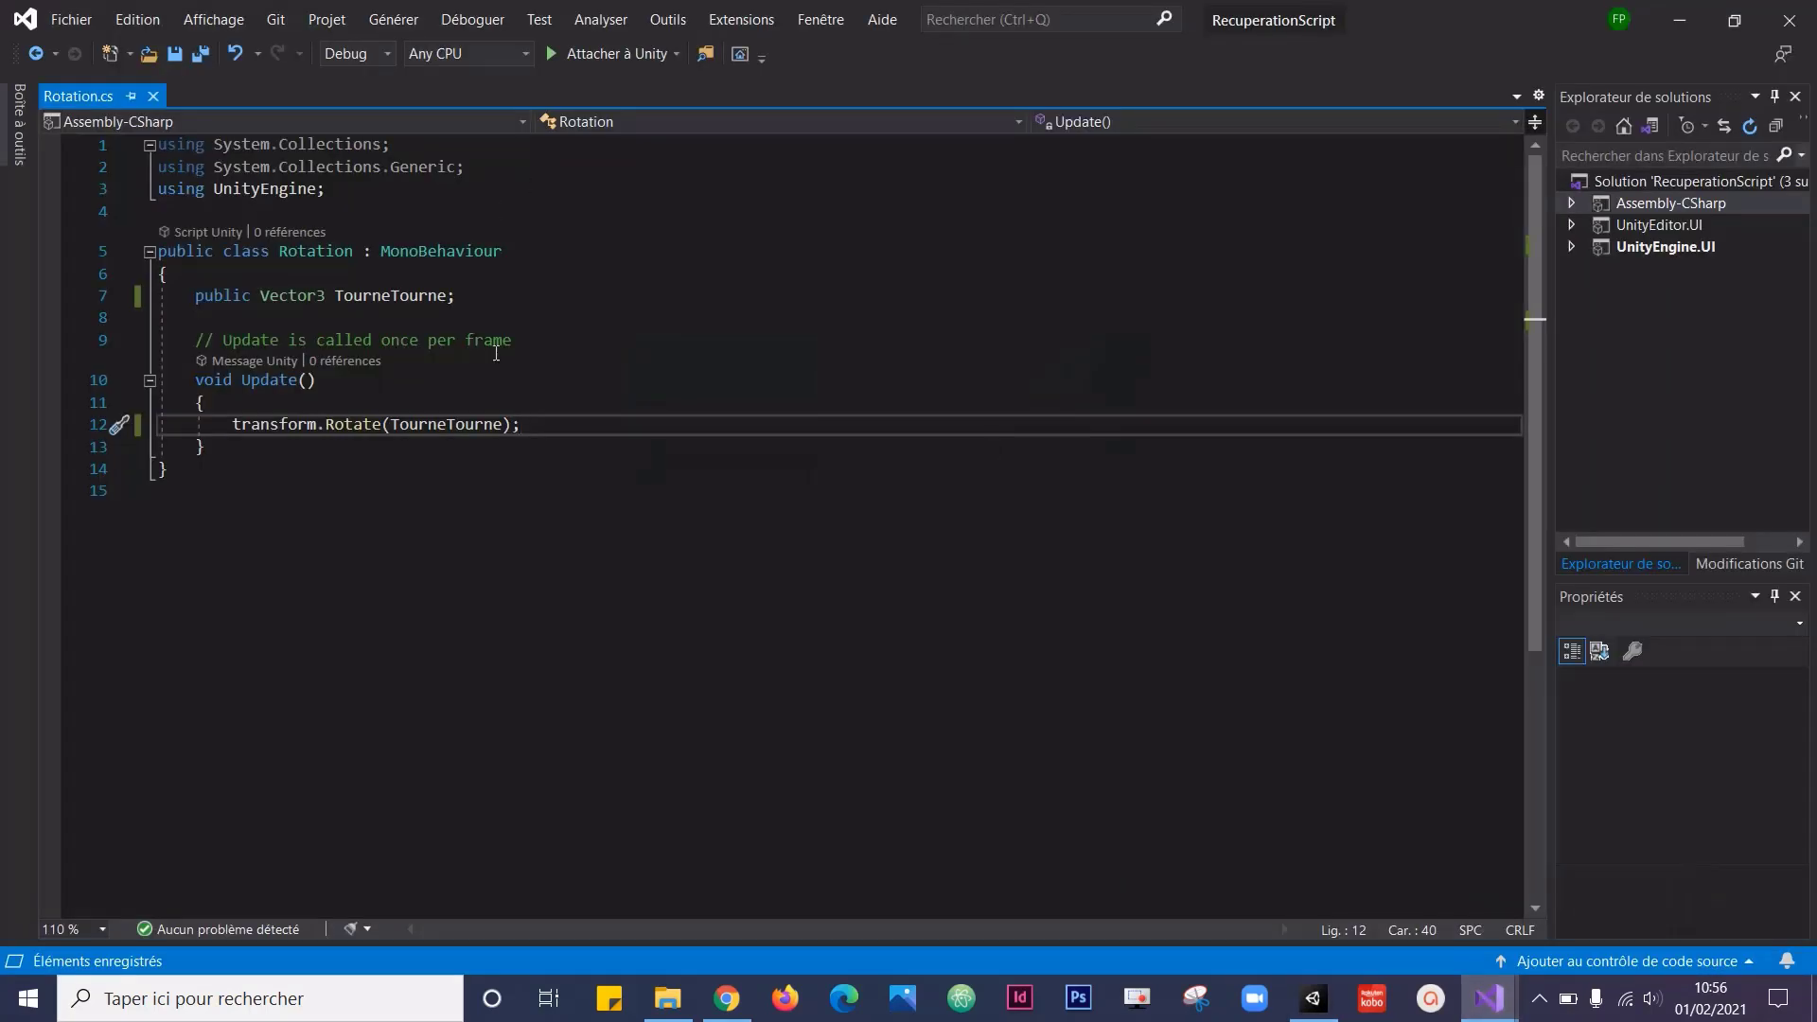
Multiply TourneTourne by Time.deltaTime inside Rotate, tidy the spacing, and save.
{"action": "left_click", "coordinate": [502, 424]}
{"action": "type", "text": "*"}
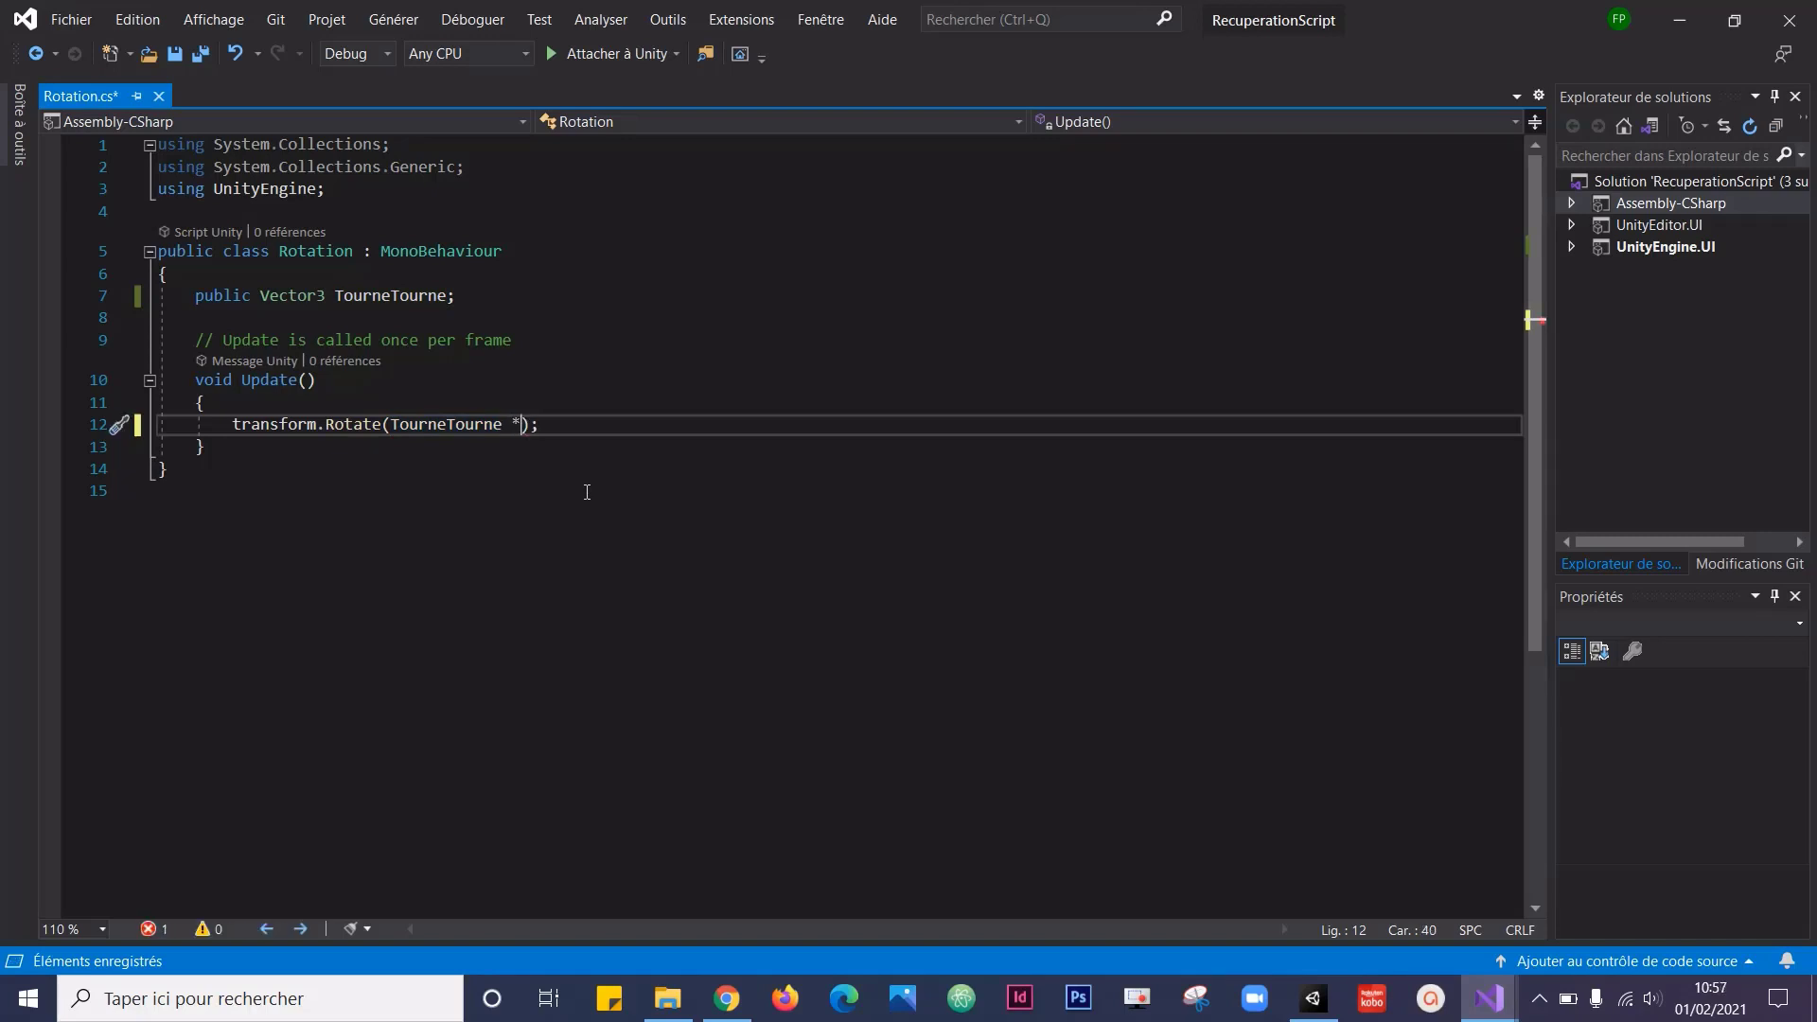
{"action": "type", "text": "im"}
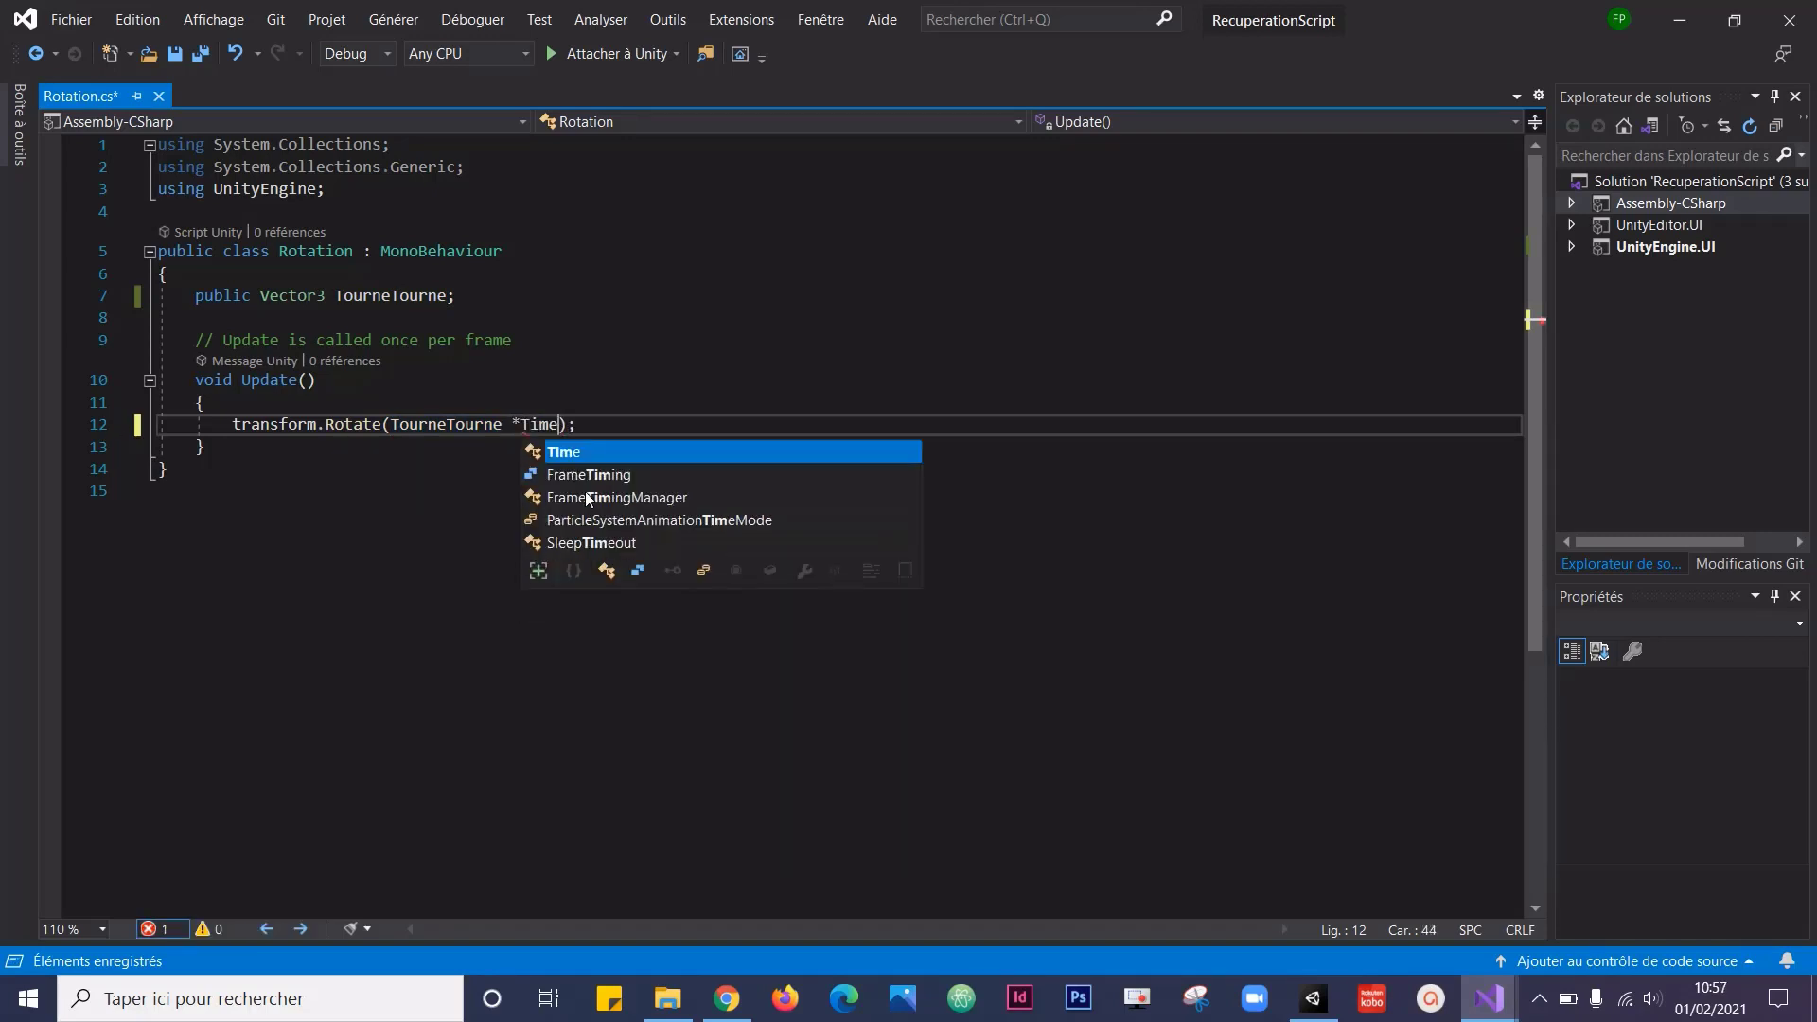
{"action": "type", "text": "e."}
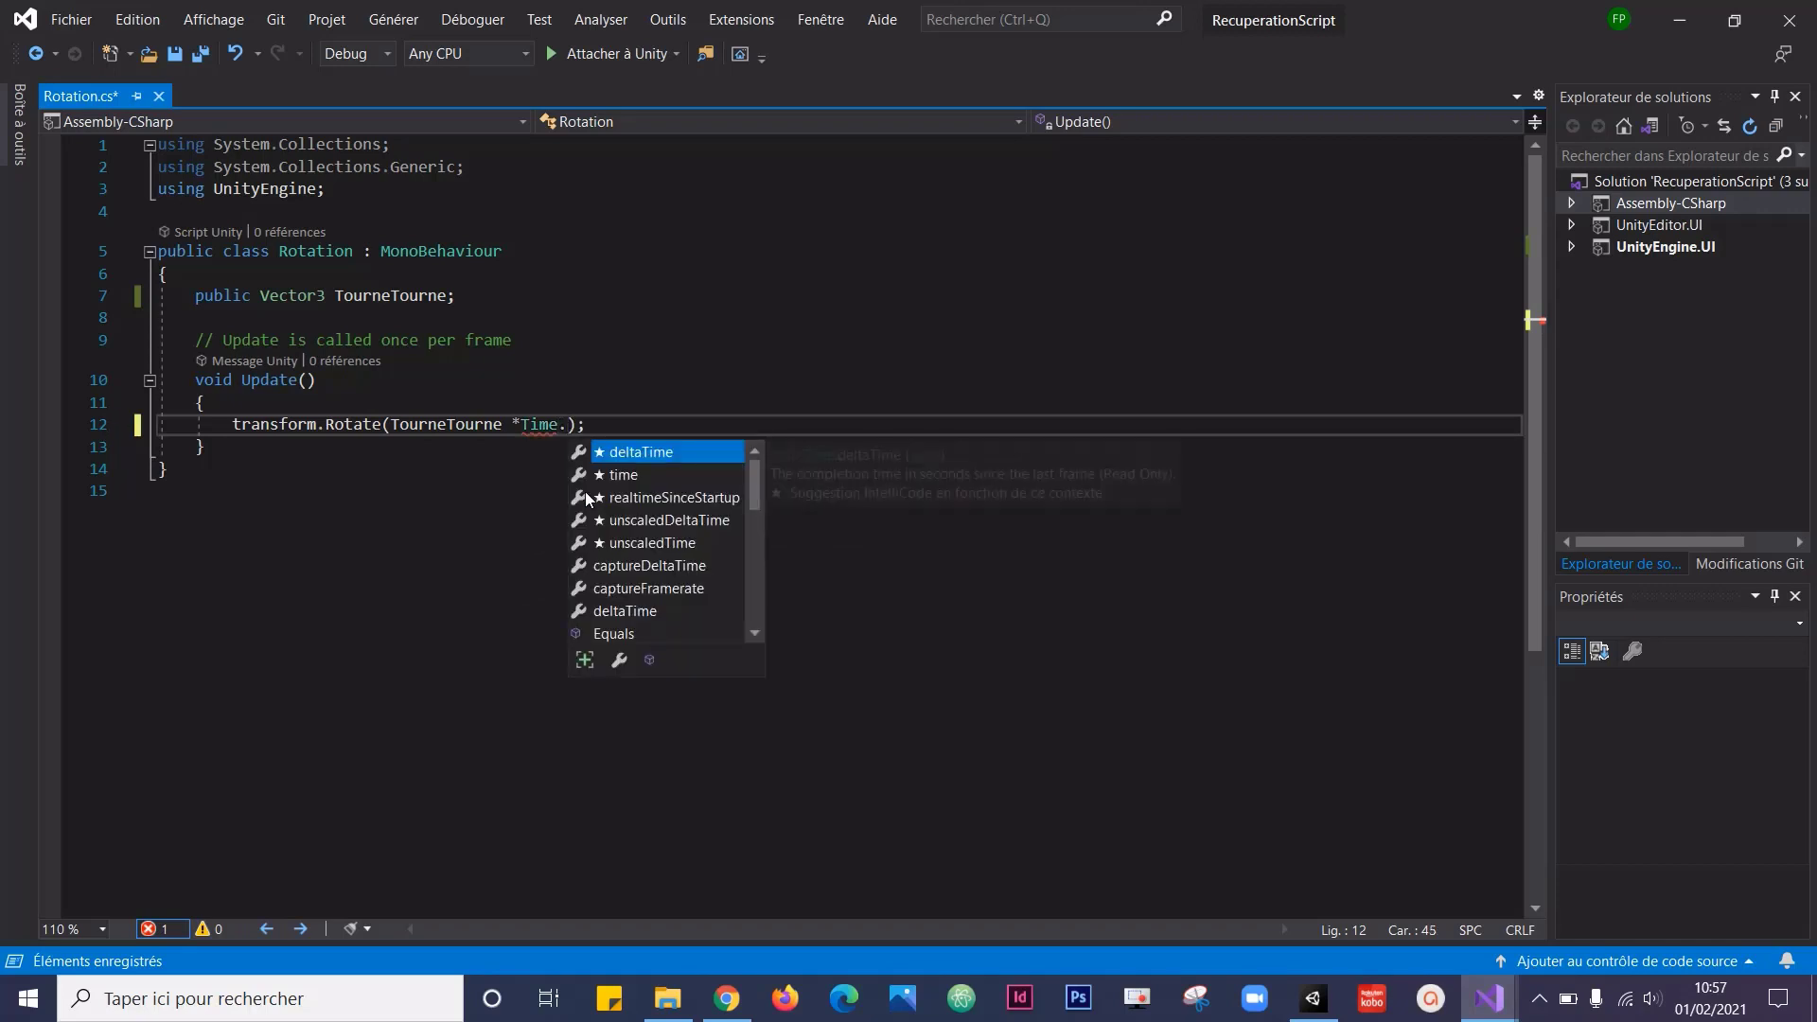
{"action": "type", "text": "de"}
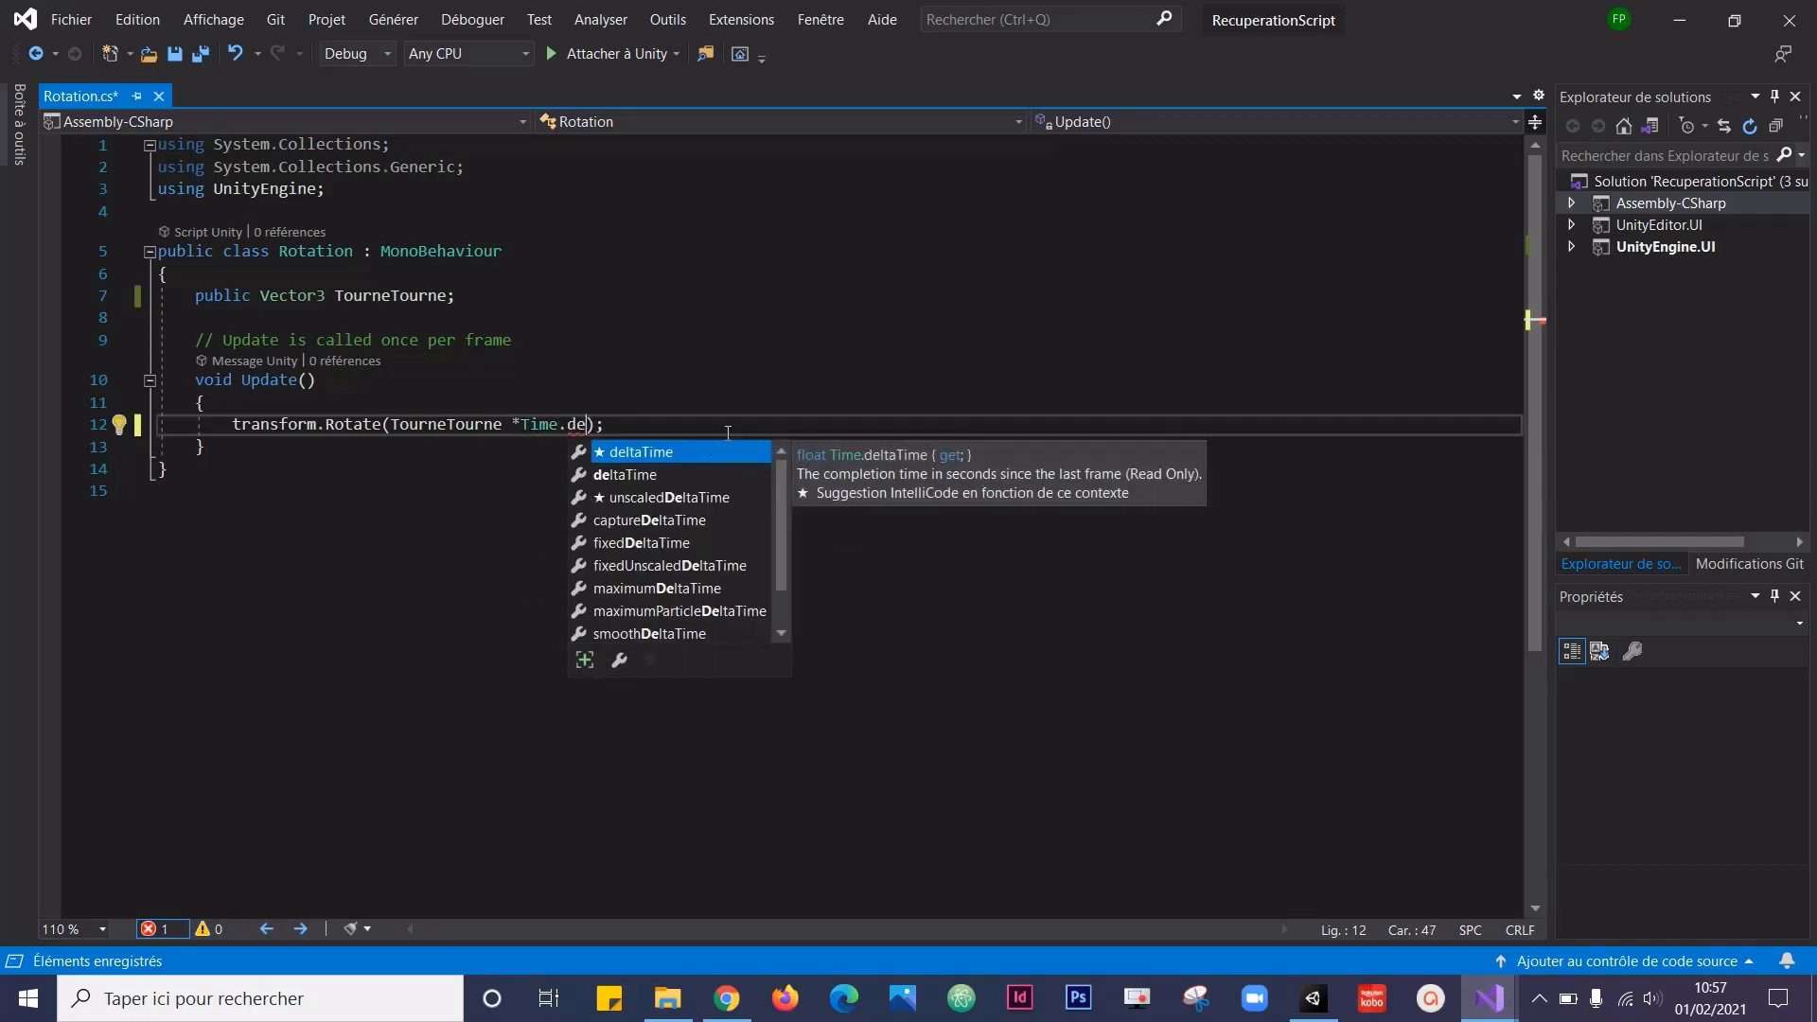
{"action": "double_click", "coordinate": [664, 451]}
{"action": "left_click", "coordinate": [714, 427]}
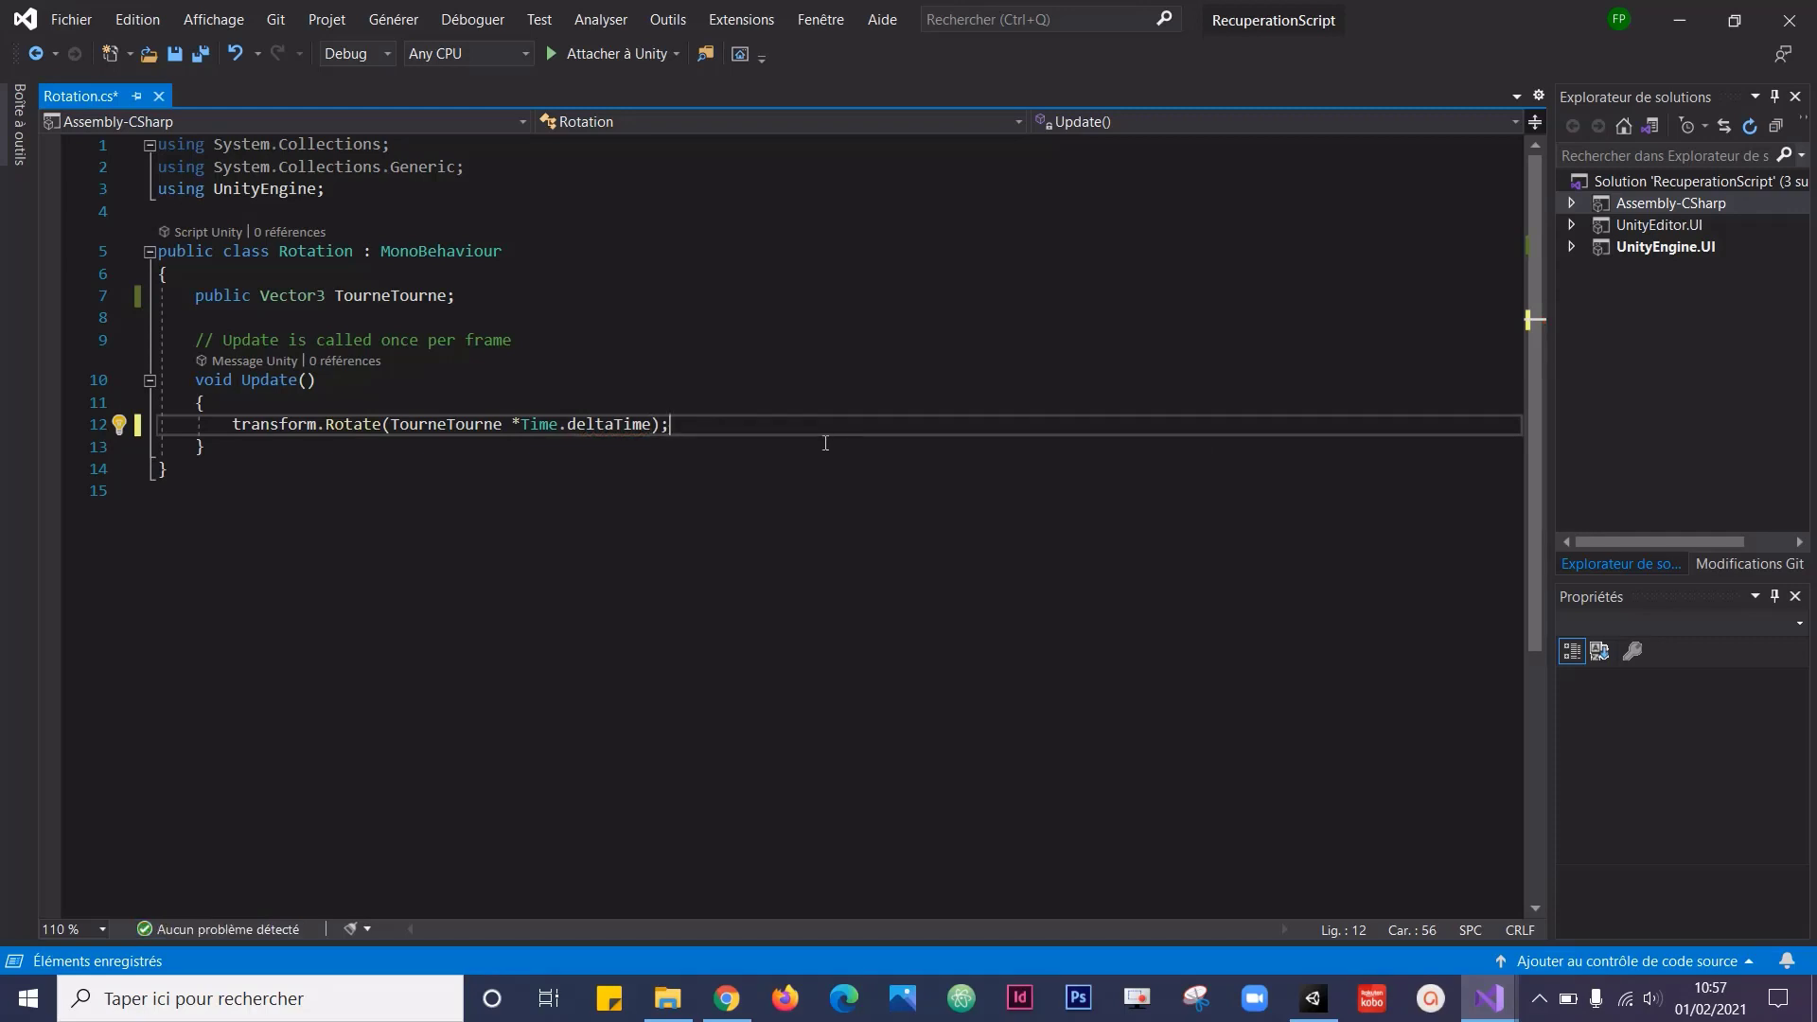
{"action": "left_click", "coordinate": [520, 423]}
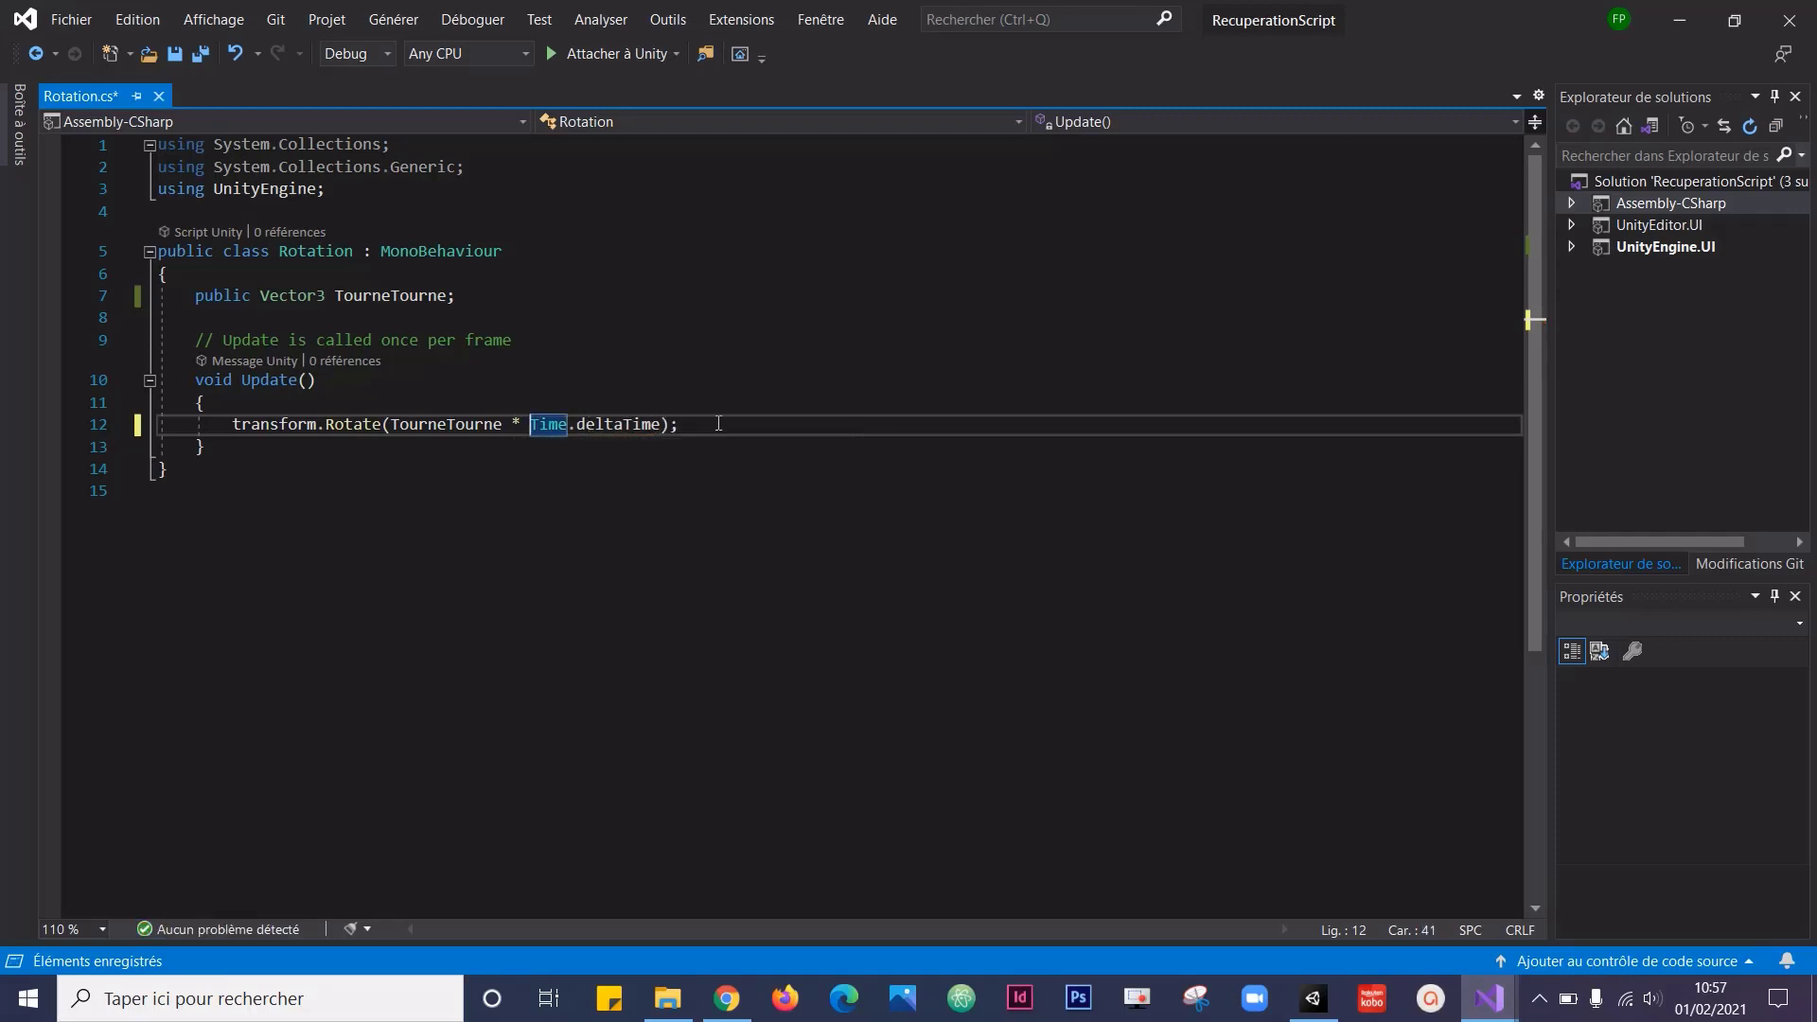
{"action": "key", "text": "ctrl+s"}
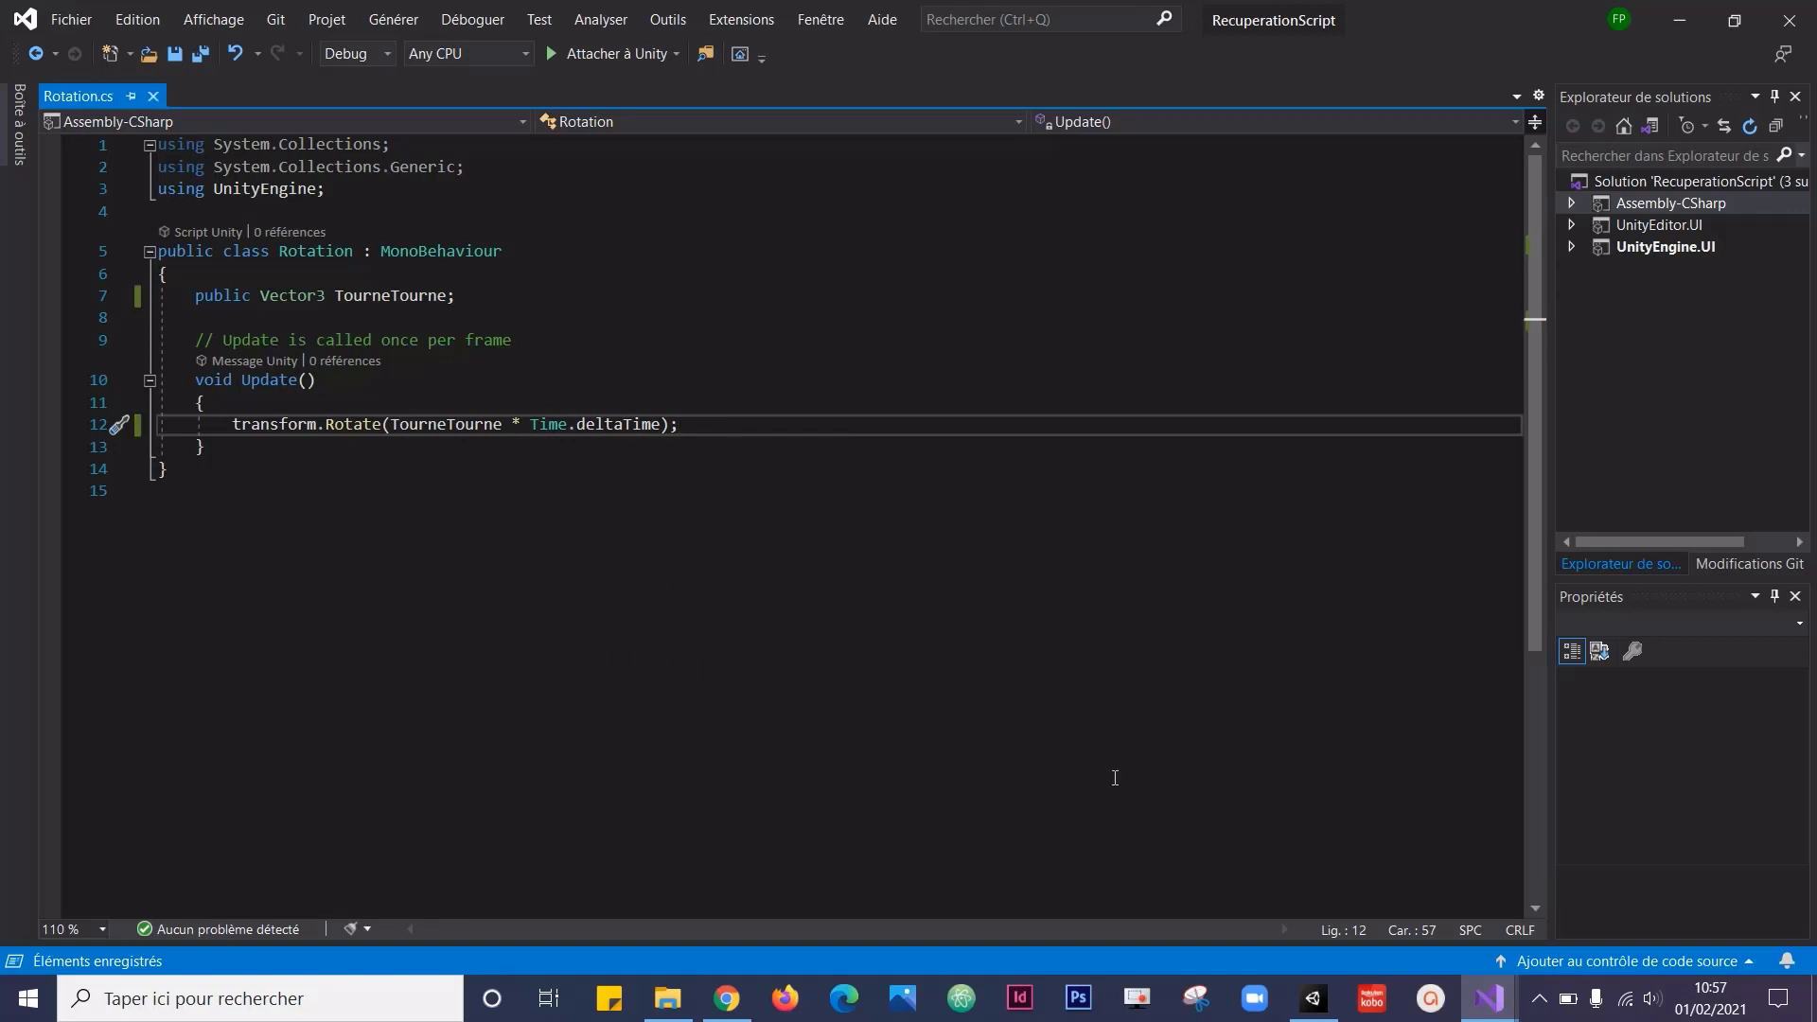
{"action": "left_click", "coordinate": [1312, 989]}
Play the niv1 level, walk forward with W to watch the platform rotate, then stop.
{"action": "left_click", "coordinate": [1312, 1001]}
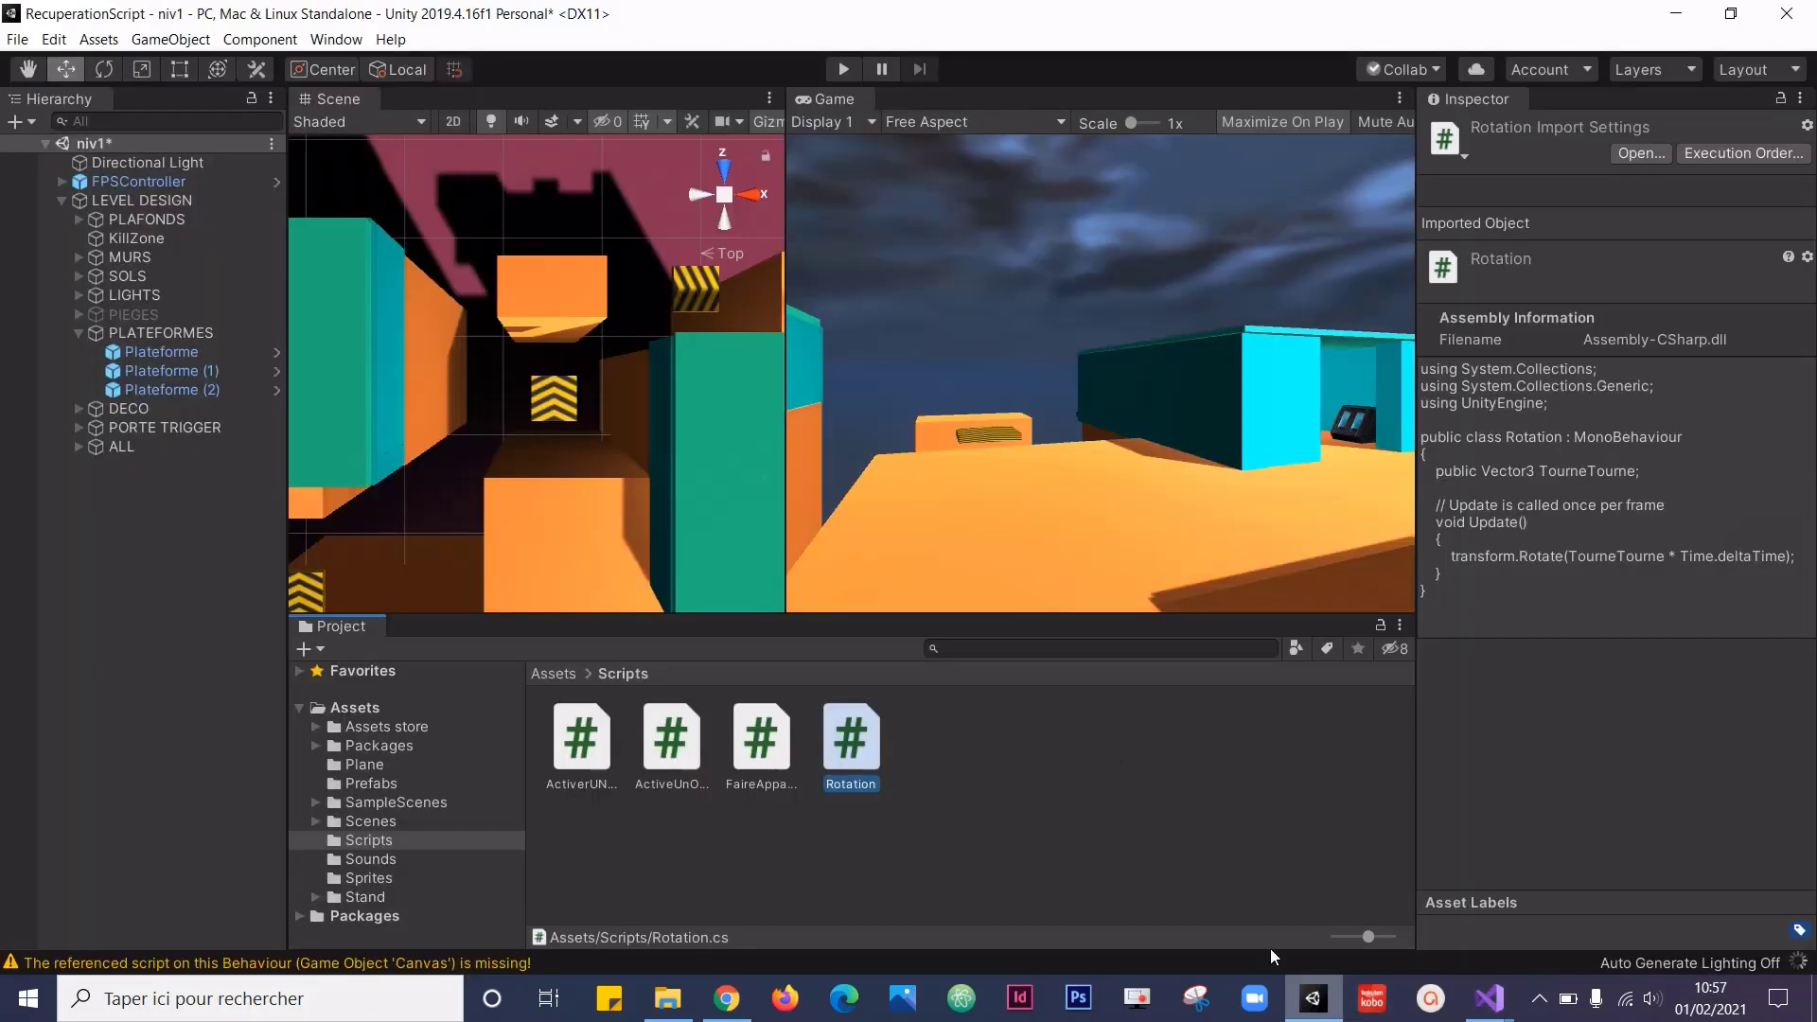
{"action": "left_click", "coordinate": [845, 72]}
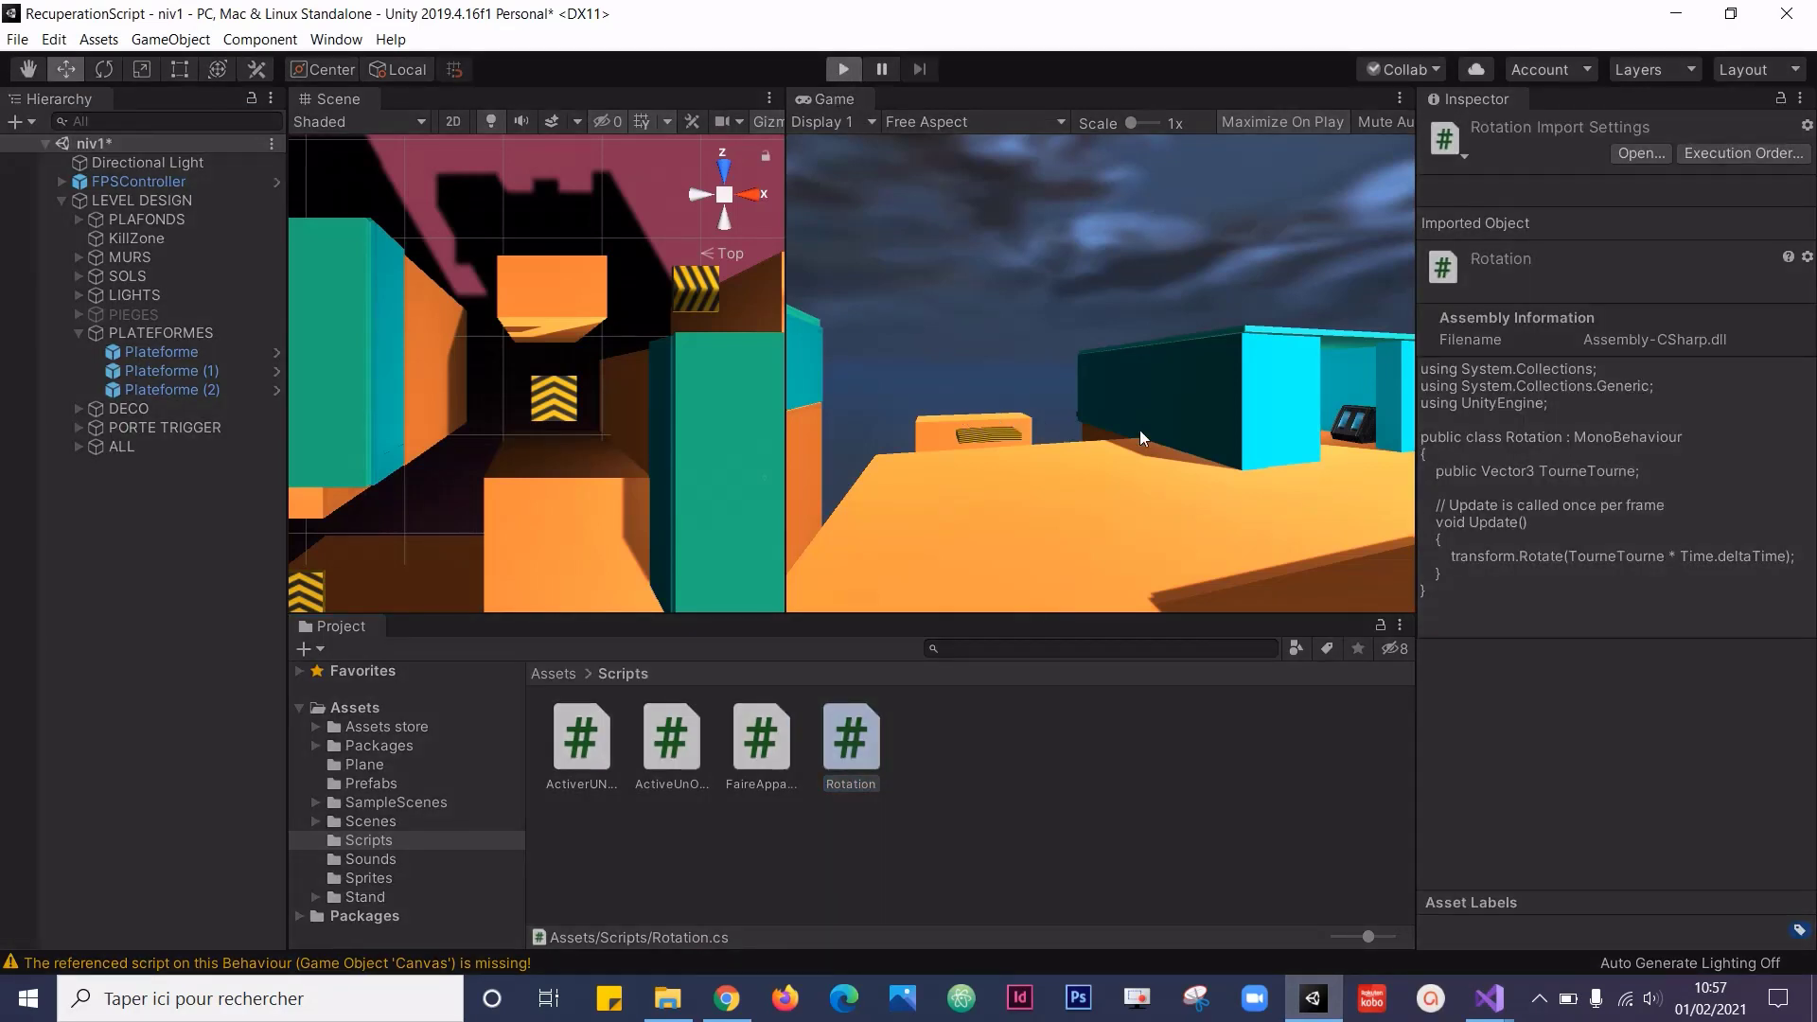
{"action": "key", "text": "w"}
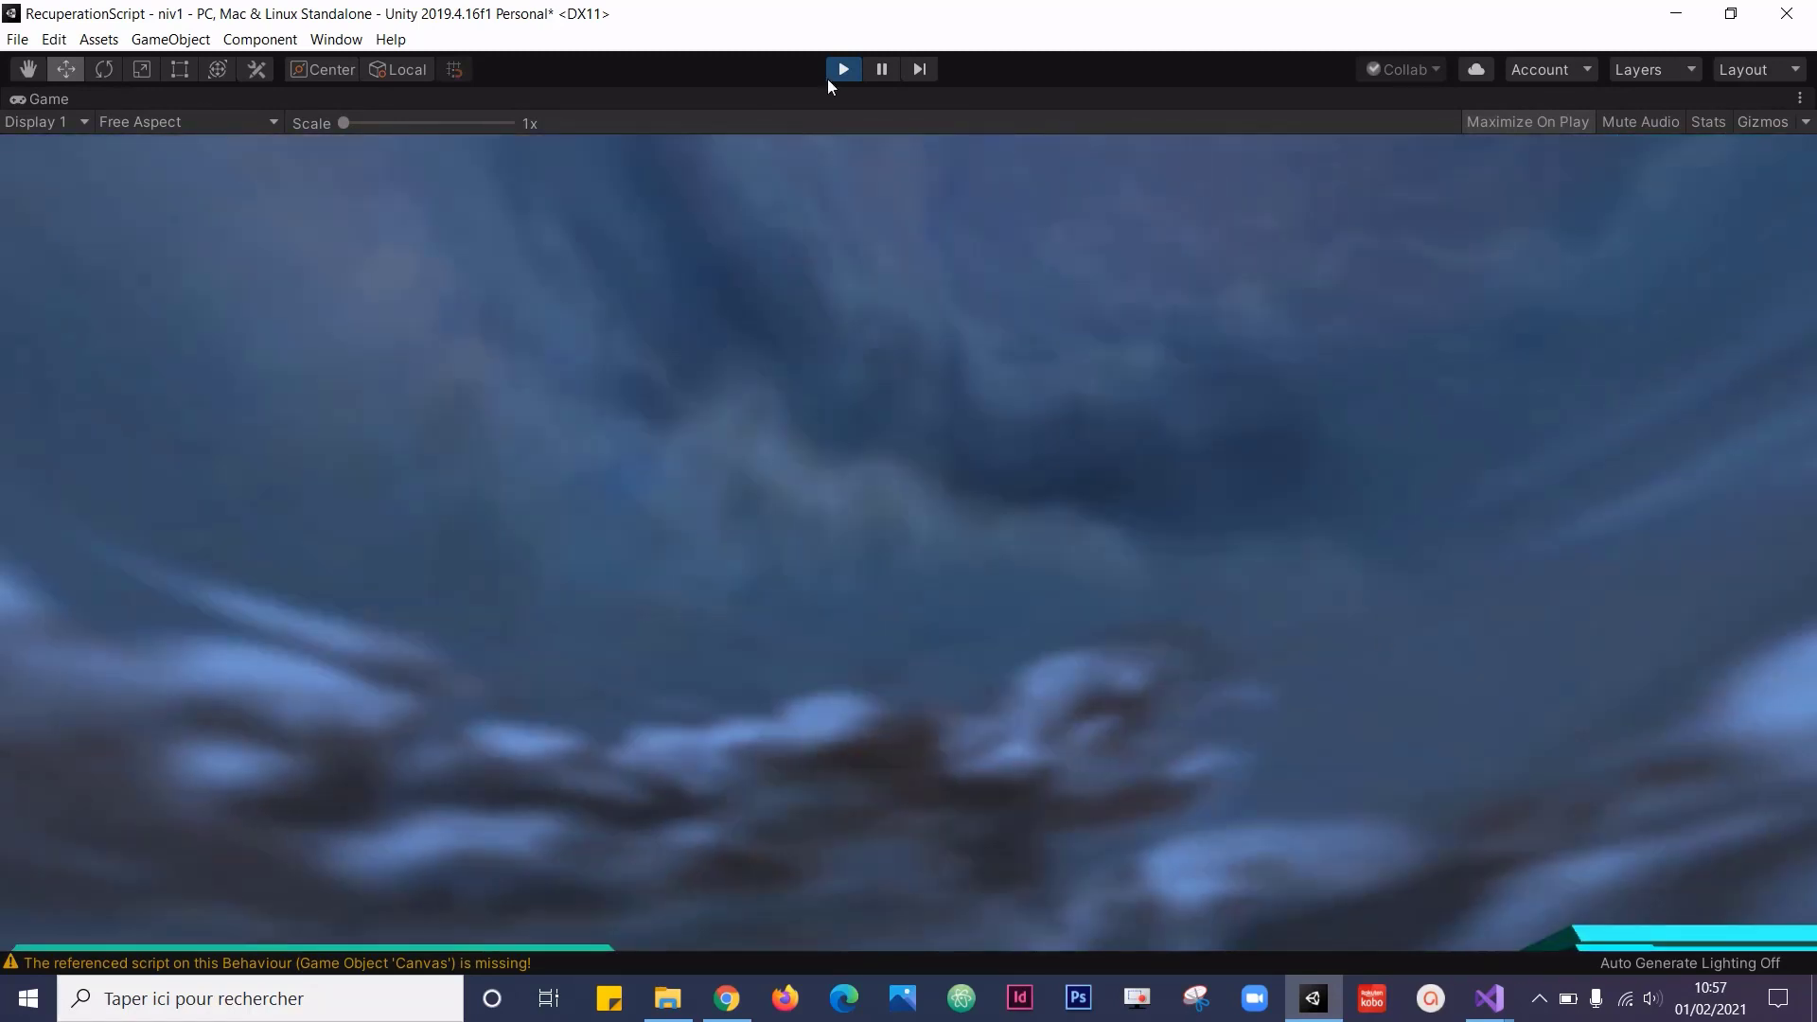
{"action": "left_click", "coordinate": [833, 73]}
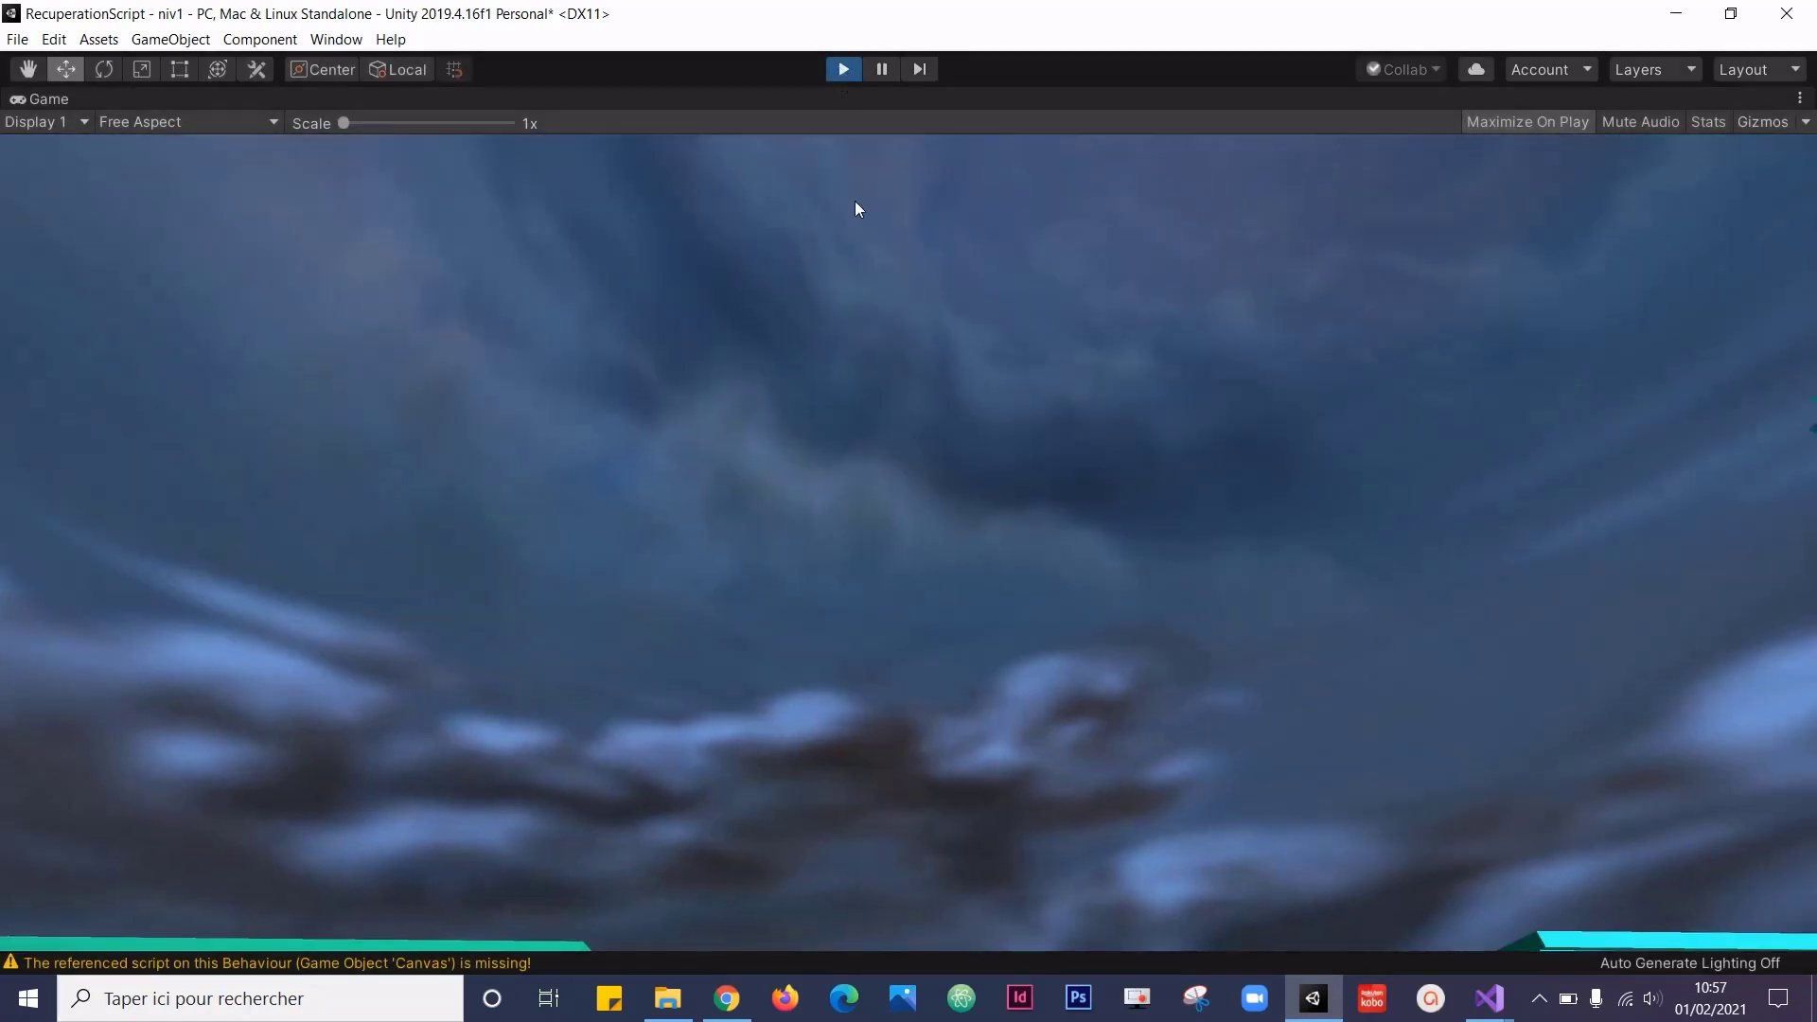